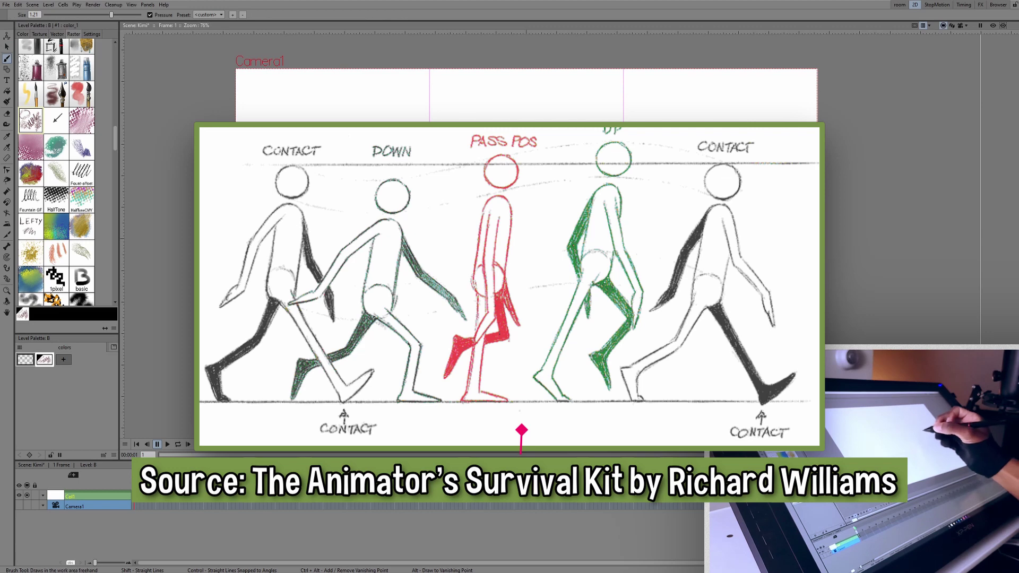
pyautogui.moveTo(658, 131)
pyautogui.mouseDown()
pyautogui.moveTo(558, 170)
pyautogui.moveTo(689, 213)
pyautogui.moveTo(708, 180)
pyautogui.moveTo(573, 186)
pyautogui.moveTo(576, 350)
pyautogui.moveTo(578, 242)
pyautogui.moveTo(568, 219)
pyautogui.moveTo(486, 204)
pyautogui.moveTo(514, 172)
pyautogui.moveTo(528, 259)
pyautogui.mouseUp()
pyautogui.hotkey('ctrl', 'z')
pyautogui.moveTo(519, 175); pyautogui.dragTo(501, 258)
pyautogui.moveTo(473, 215); pyautogui.dragTo(536, 226)
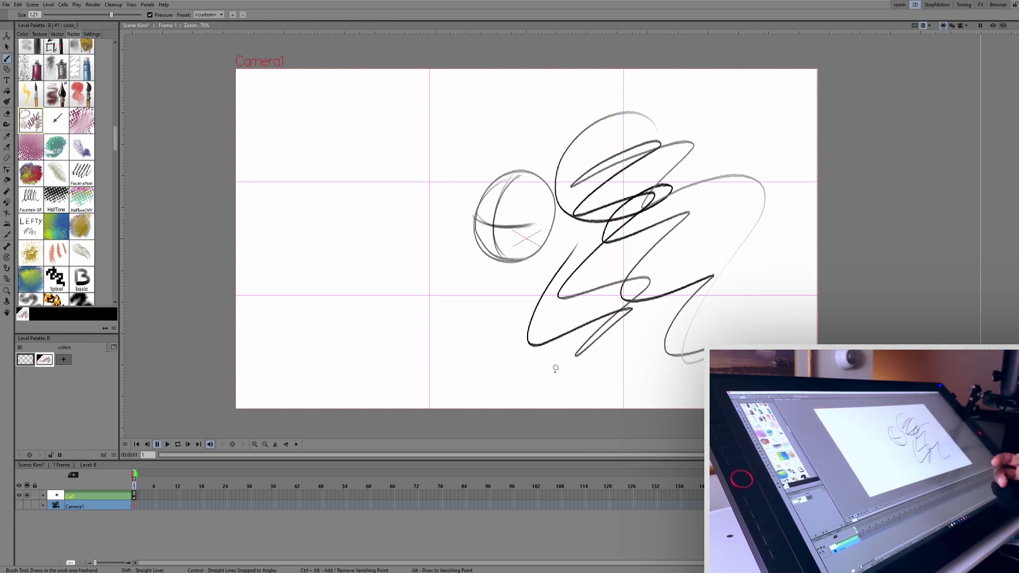
pyautogui.moveTo(598, 364); pyautogui.dragTo(590, 371)
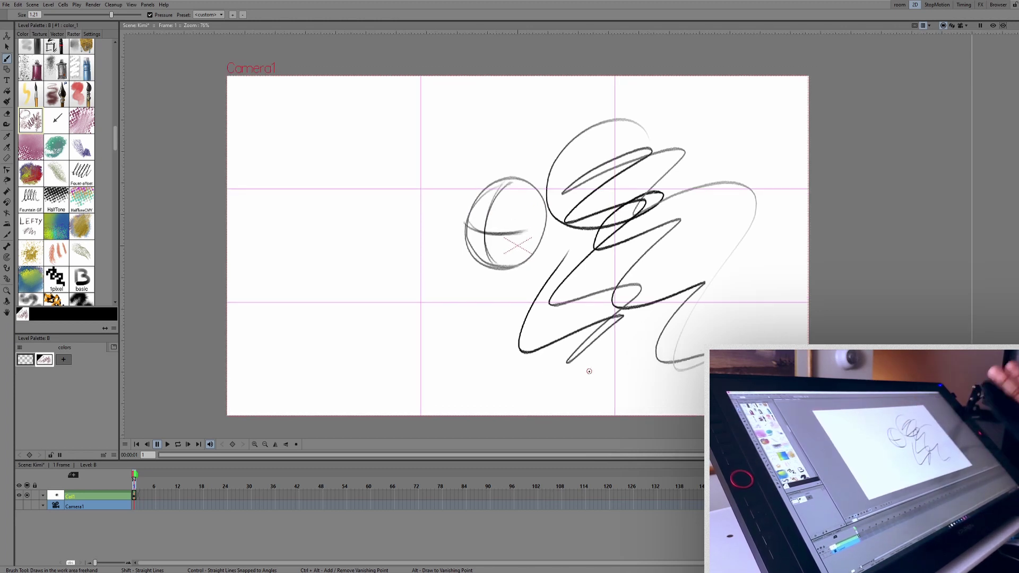
pyautogui.moveTo(601, 345); pyautogui.dragTo(593, 334)
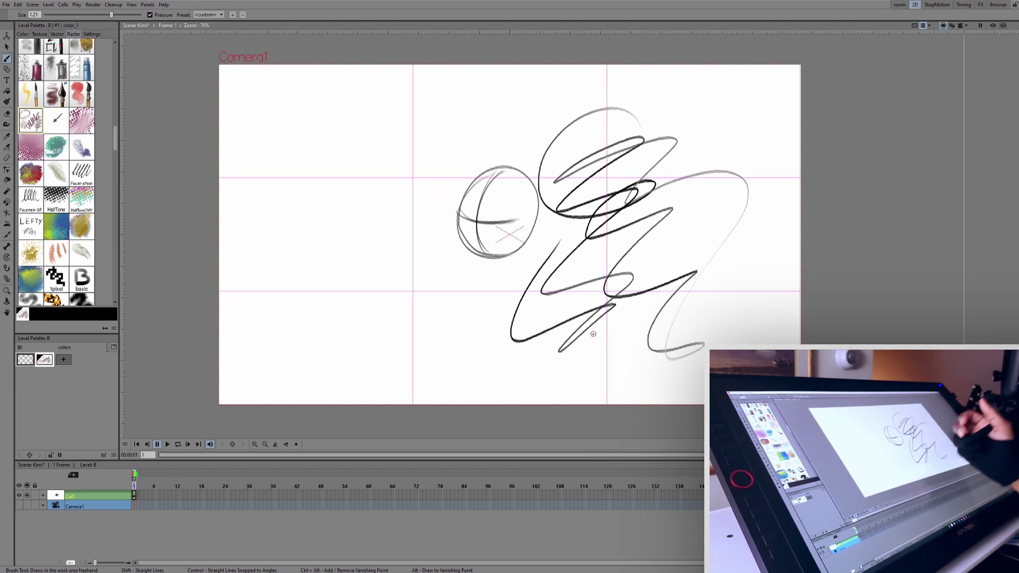
pyautogui.moveTo(613, 284); pyautogui.dragTo(619, 273)
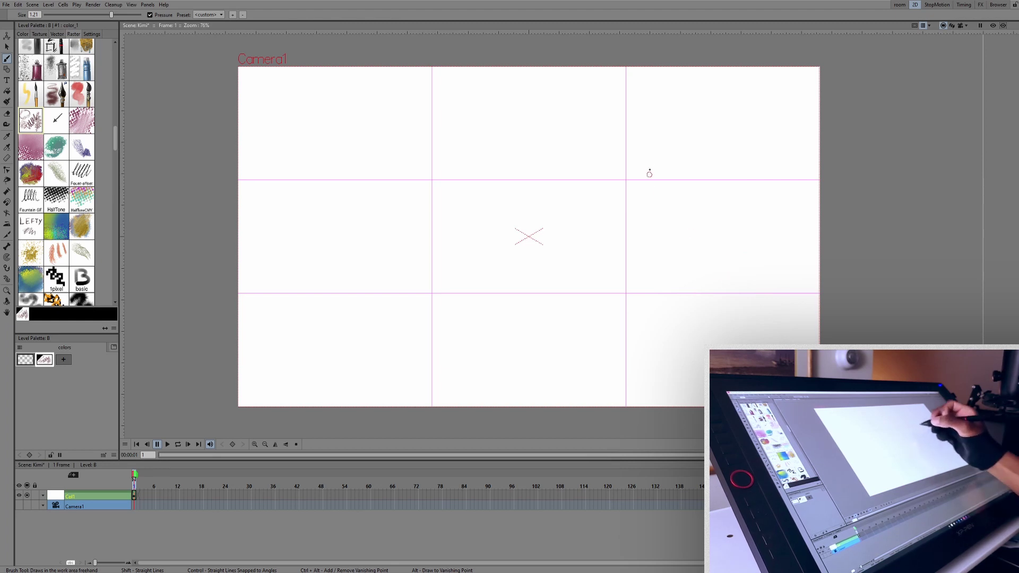
# Step: Sketch a round head with two vertical guide strokes and a small oval chest beneath it, in the canvas's right third
pyautogui.moveTo(624, 129)
pyautogui.mouseDown()
pyautogui.moveTo(637, 127)
pyautogui.moveTo(605, 215)
pyautogui.mouseUp()
pyautogui.hotkey('ctrl', 'z')
pyautogui.moveTo(618, 133)
pyautogui.mouseDown()
pyautogui.moveTo(627, 211)
pyautogui.moveTo(617, 210)
pyautogui.moveTo(610, 135)
pyautogui.moveTo(645, 134)
pyautogui.mouseUp()
pyautogui.hotkey('ctrl', 'z')
pyautogui.moveTo(664, 178); pyautogui.dragTo(617, 215)
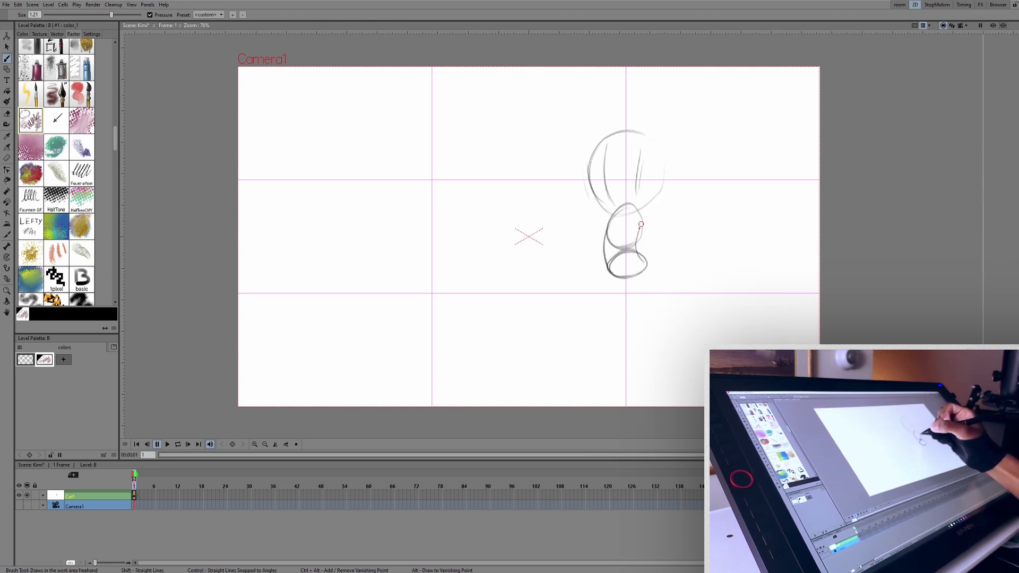
# Step: Undo the latest torso and hip strokes and redraw the rounded hip shape under the chest
pyautogui.moveTo(641, 224); pyautogui.dragTo(643, 249)
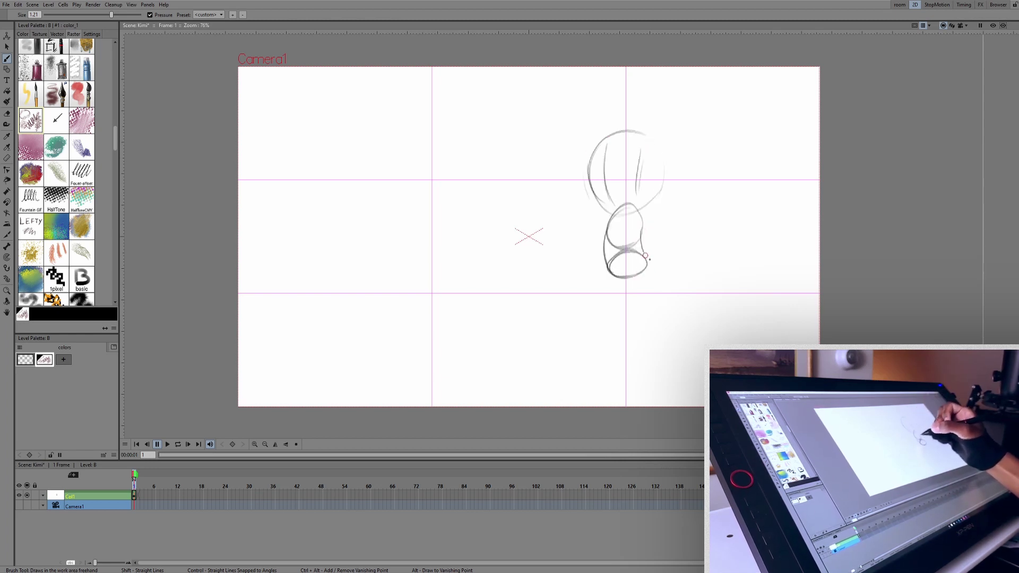
pyautogui.moveTo(637, 251)
pyautogui.mouseDown()
pyautogui.moveTo(628, 279)
pyautogui.moveTo(646, 261)
pyautogui.moveTo(645, 236)
pyautogui.moveTo(677, 268)
pyautogui.moveTo(682, 250)
pyautogui.moveTo(628, 283)
pyautogui.moveTo(606, 267)
pyautogui.moveTo(644, 274)
pyautogui.mouseUp()
pyautogui.hotkey('ctrl', 'z')
pyautogui.hotkey('ctrl', 'z')
pyautogui.hotkey('ctrl', 'z')
pyautogui.hotkey('ctrl', 'z')
pyautogui.hotkey('ctrl', 'z')
pyautogui.moveTo(641, 252)
pyautogui.mouseDown()
pyautogui.moveTo(626, 280)
pyautogui.moveTo(614, 254)
pyautogui.moveTo(632, 280)
pyautogui.mouseUp()
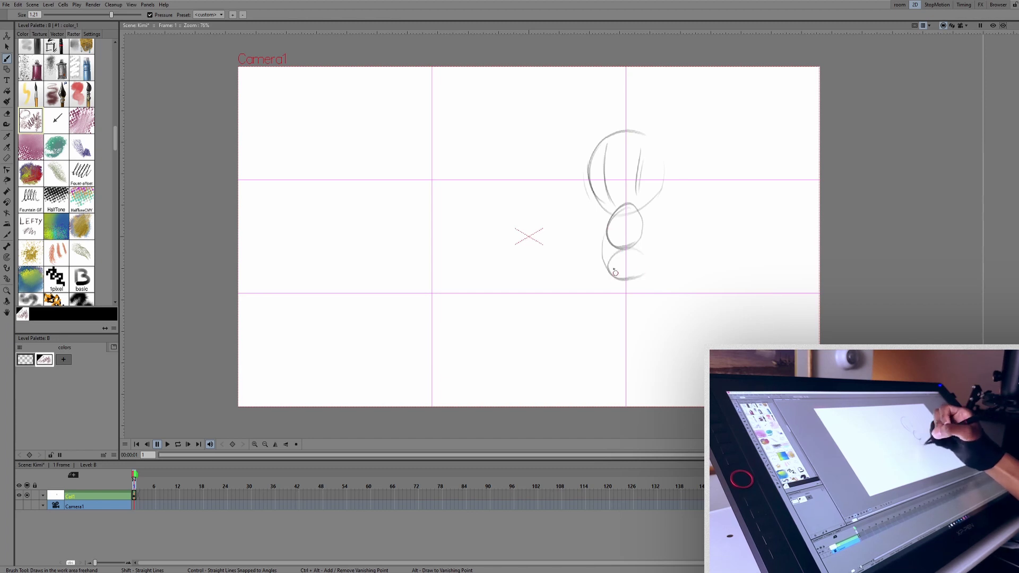
# Step: Sketch two leg lines spread apart below the hips and rework the chest and hip ovals above them
pyautogui.moveTo(613, 226); pyautogui.dragTo(588, 372)
pyautogui.hotkey('ctrl', 'z')
pyautogui.moveTo(605, 315); pyautogui.dragTo(588, 372)
pyautogui.moveTo(614, 272)
pyautogui.mouseDown()
pyautogui.moveTo(596, 363)
pyautogui.moveTo(650, 310)
pyautogui.moveTo(655, 356)
pyautogui.mouseUp()
pyautogui.moveTo(641, 283); pyautogui.dragTo(664, 363)
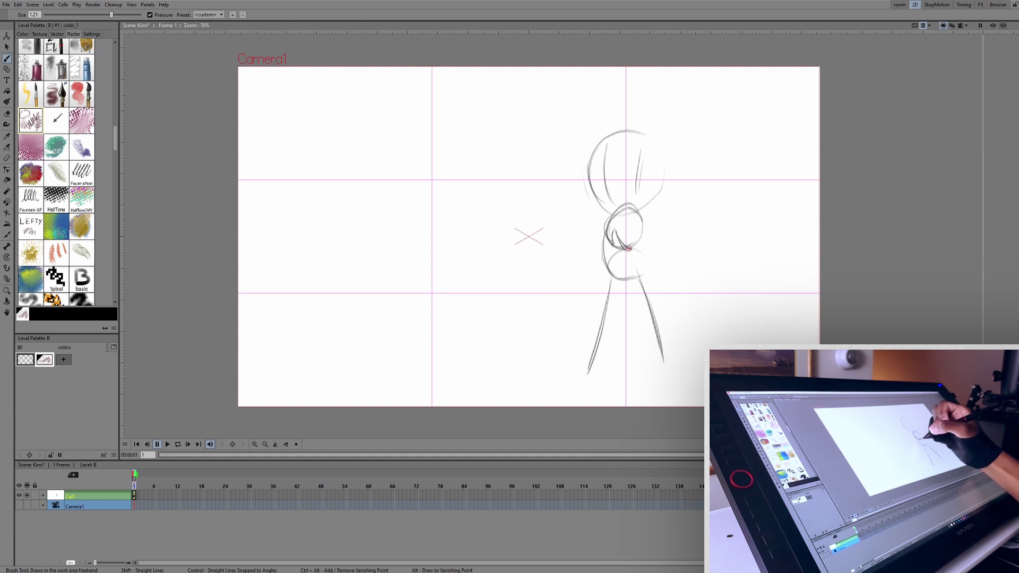
pyautogui.moveTo(632, 245); pyautogui.dragTo(638, 276)
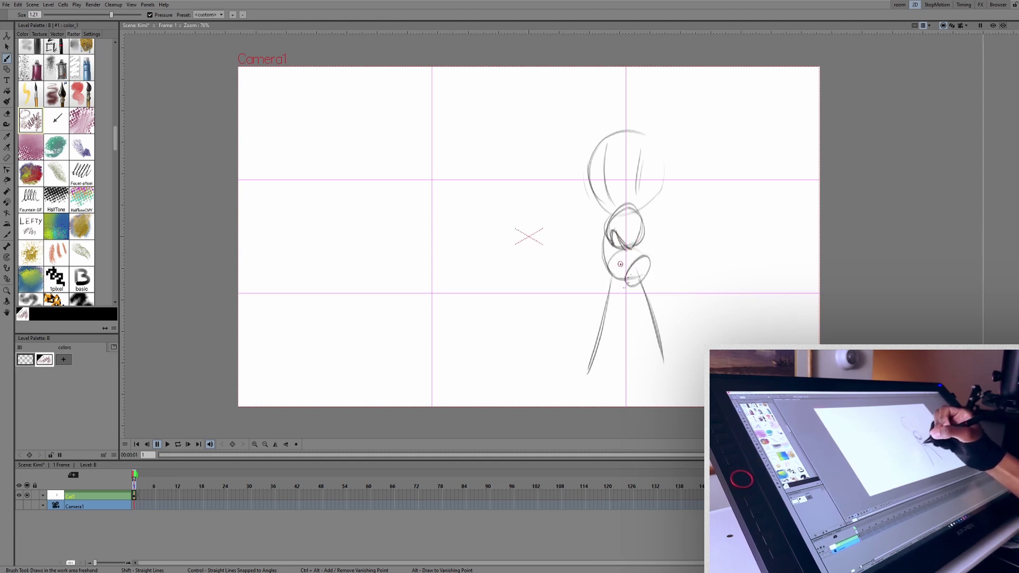
pyautogui.moveTo(608, 274); pyautogui.dragTo(628, 281)
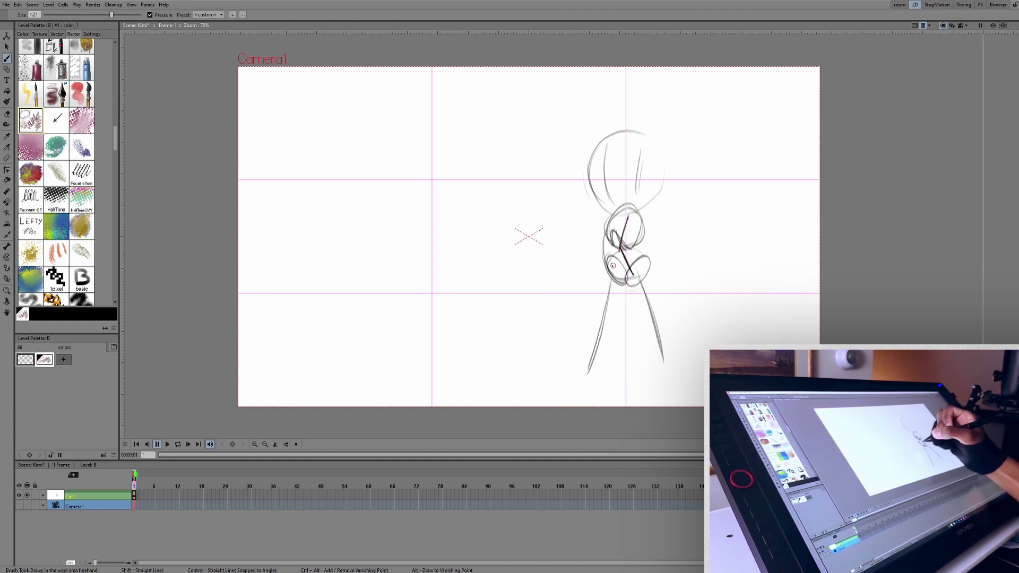
# Step: Give both legs thickness by adding outer and inner contour strokes from the hips down to the ankles
pyautogui.moveTo(603, 257)
pyautogui.mouseDown()
pyautogui.moveTo(635, 290)
pyautogui.moveTo(592, 323)
pyautogui.mouseUp()
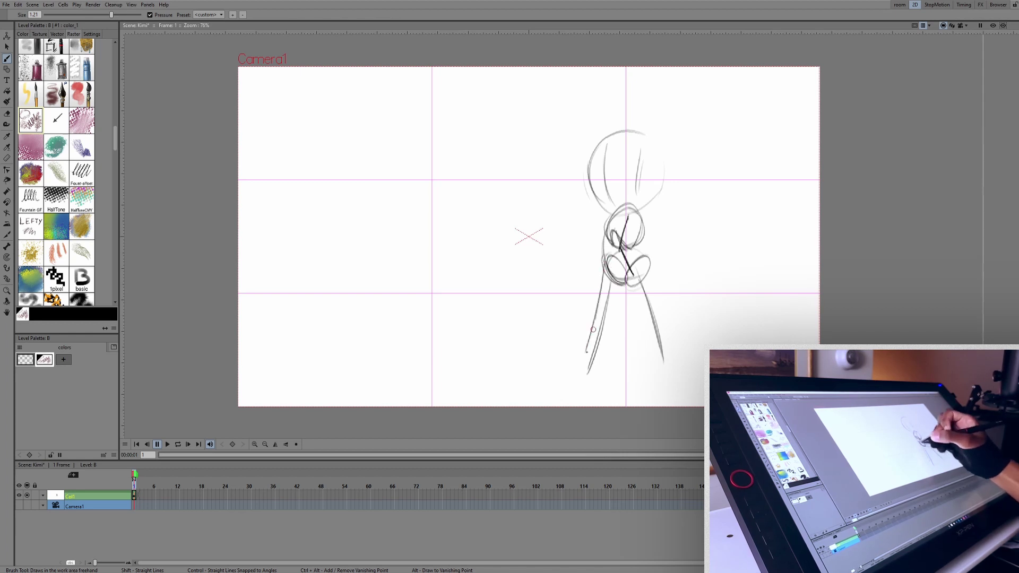
pyautogui.moveTo(584, 363); pyautogui.dragTo(588, 368)
pyautogui.moveTo(623, 291)
pyautogui.mouseDown()
pyautogui.moveTo(605, 354)
pyautogui.moveTo(650, 351)
pyautogui.moveTo(659, 367)
pyautogui.mouseUp()
pyautogui.moveTo(651, 270); pyautogui.dragTo(666, 340)
pyautogui.moveTo(629, 285); pyautogui.dragTo(603, 374)
pyautogui.rightClick(615, 288)
pyautogui.moveTo(665, 269); pyautogui.dragTo(657, 262)
# Step: Erase the leg on the figure's left side with an enlarged eraser and redraw it with two cleaner contours
pyautogui.press('e')
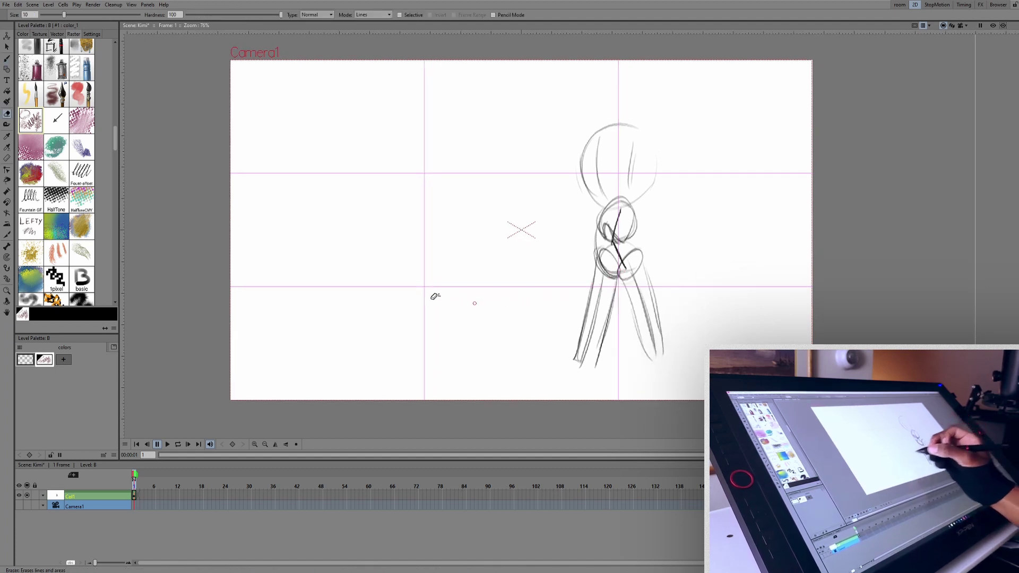
pyautogui.moveTo(64, 15); pyautogui.dragTo(87, 16)
pyautogui.moveTo(605, 308)
pyautogui.mouseDown()
pyautogui.moveTo(583, 366)
pyautogui.moveTo(593, 292)
pyautogui.moveTo(601, 287)
pyautogui.moveTo(603, 339)
pyautogui.moveTo(613, 284)
pyautogui.mouseUp()
pyautogui.press('b')
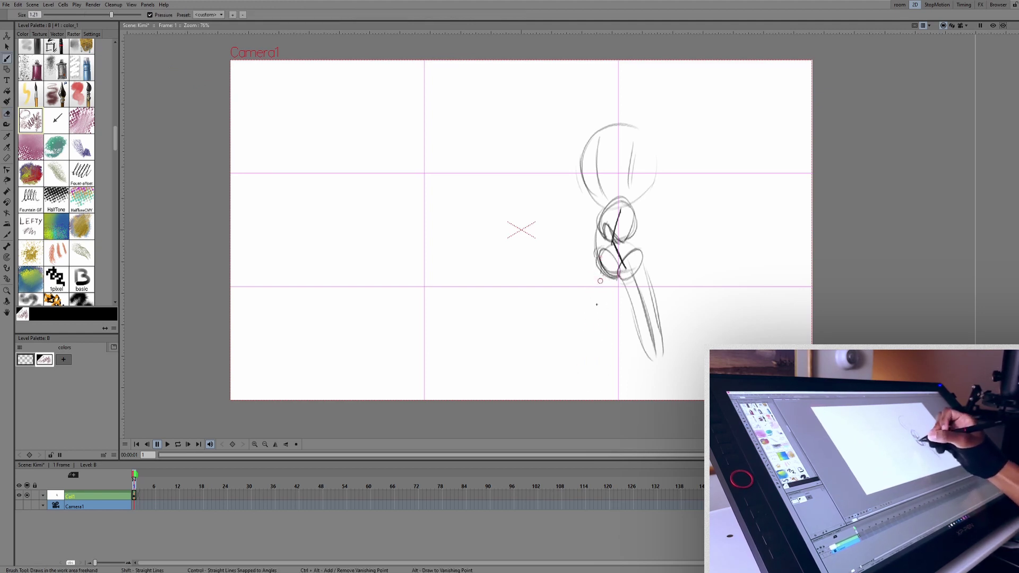
pyautogui.moveTo(600, 263)
pyautogui.mouseDown()
pyautogui.moveTo(579, 357)
pyautogui.moveTo(604, 367)
pyautogui.mouseUp()
pyautogui.moveTo(618, 282)
pyautogui.mouseDown()
pyautogui.moveTo(611, 341)
pyautogui.moveTo(622, 279)
pyautogui.moveTo(610, 363)
pyautogui.mouseUp()
# Step: Sketch arm and waist strokes over the torso and clean up the overlapping lines at the hips
pyautogui.moveTo(624, 232); pyautogui.dragTo(640, 249)
pyautogui.moveTo(600, 247)
pyautogui.mouseDown()
pyautogui.moveTo(640, 257)
pyautogui.moveTo(614, 249)
pyautogui.moveTo(639, 252)
pyautogui.moveTo(632, 243)
pyautogui.moveTo(566, 282)
pyautogui.moveTo(591, 280)
pyautogui.mouseUp()
pyautogui.hotkey('ctrl', 'z')
pyautogui.press('e')
pyautogui.press('b')
# Step: Reinforce the contours of the leg on the figure's right side, from the hip to the ankle
pyautogui.moveTo(621, 273); pyautogui.dragTo(638, 362)
pyautogui.moveTo(651, 283); pyautogui.dragTo(663, 357)
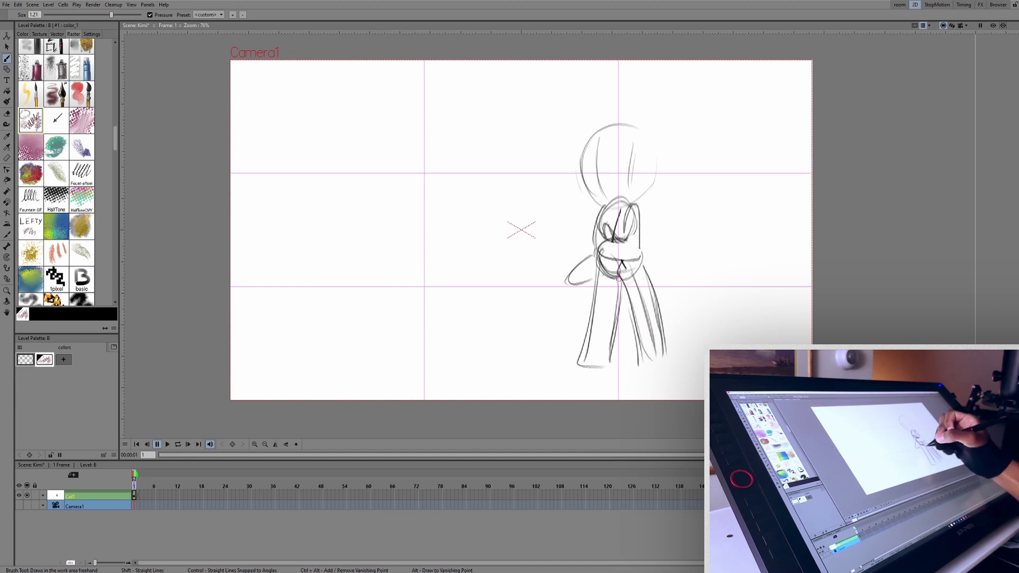
pyautogui.moveTo(618, 276)
pyautogui.mouseDown()
pyautogui.moveTo(637, 338)
pyautogui.moveTo(665, 364)
pyautogui.mouseUp()
# Step: Darken the waist shape, draw the fingers of the extended hand, and add a short neck stroke under the head
pyautogui.moveTo(601, 245); pyautogui.dragTo(642, 251)
pyautogui.hotkey('ctrl', 'z')
pyautogui.moveTo(627, 215)
pyautogui.mouseDown()
pyautogui.moveTo(624, 243)
pyautogui.moveTo(601, 249)
pyautogui.mouseUp()
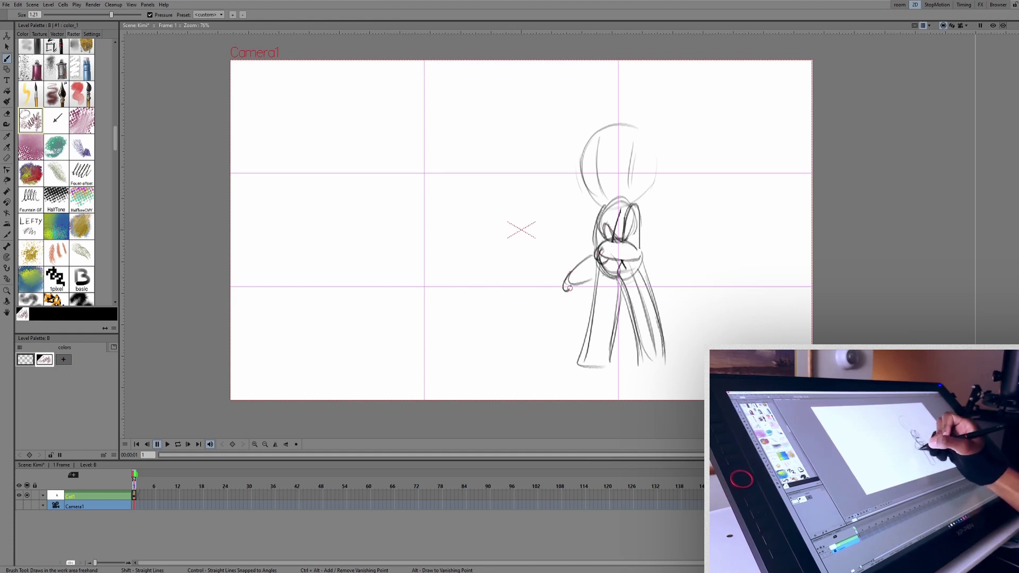
pyautogui.moveTo(574, 284); pyautogui.dragTo(570, 291)
pyautogui.moveTo(586, 201); pyautogui.dragTo(603, 197)
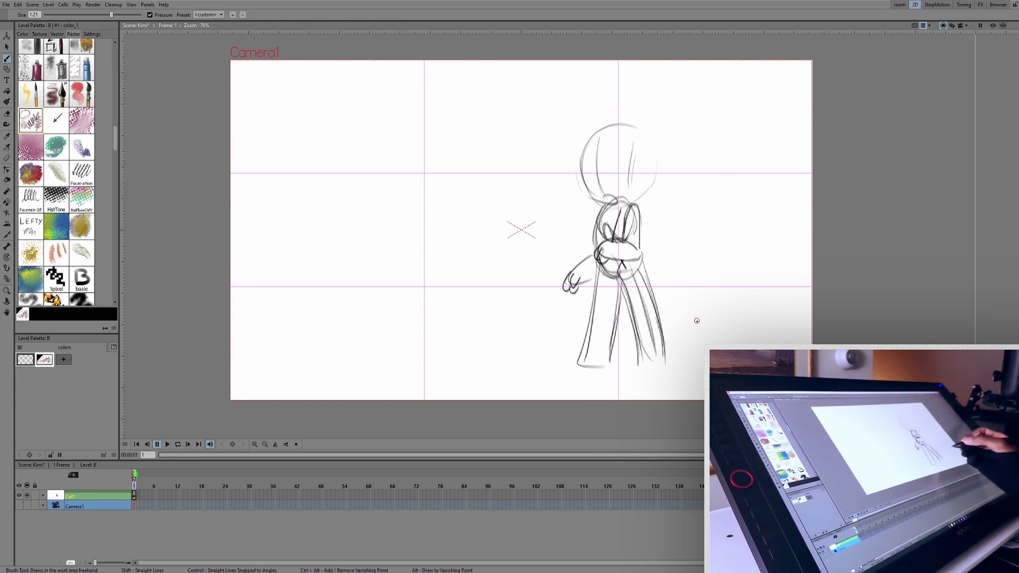
pyautogui.moveTo(692, 319); pyautogui.dragTo(689, 311)
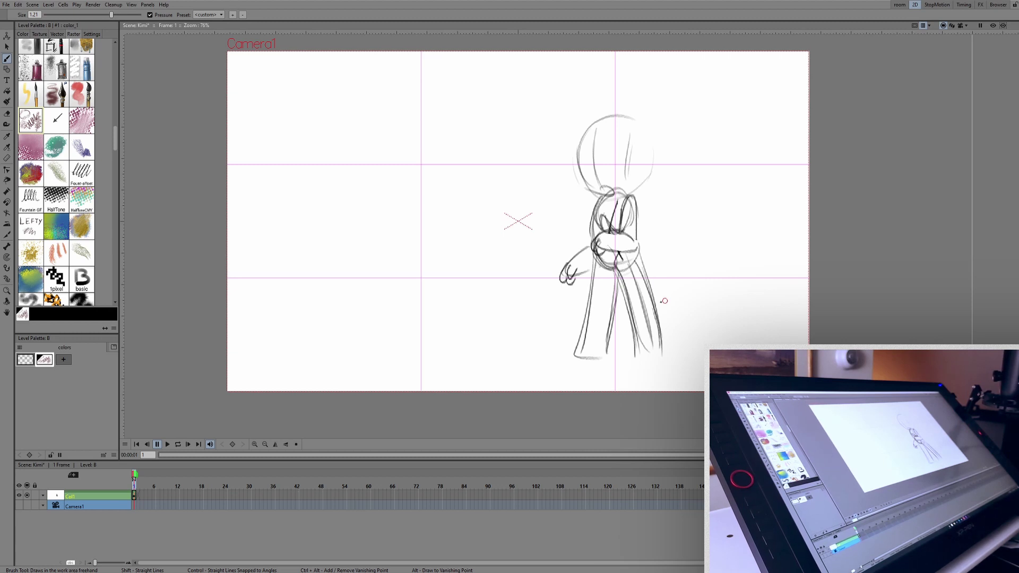
# Step: Turn on the horizon guide, keep the rule of thirds guide enabled, and set the horizon offset to -178
pyautogui.click(929, 27)
pyautogui.click(851, 131)
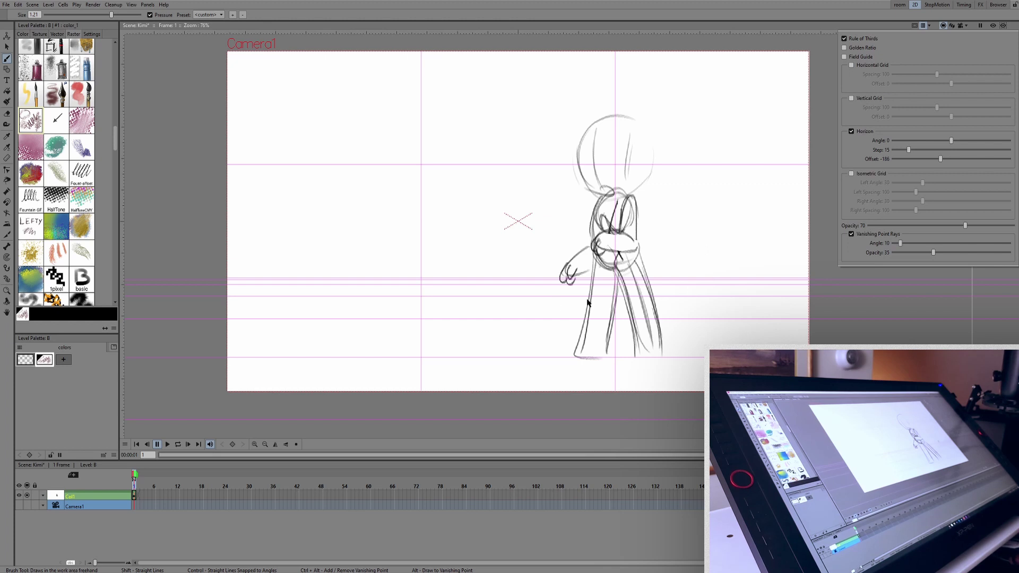
pyautogui.click(630, 163)
pyautogui.scroll(-1, 630, 162)
pyautogui.click(929, 26)
pyautogui.click(844, 38)
pyautogui.click(844, 37)
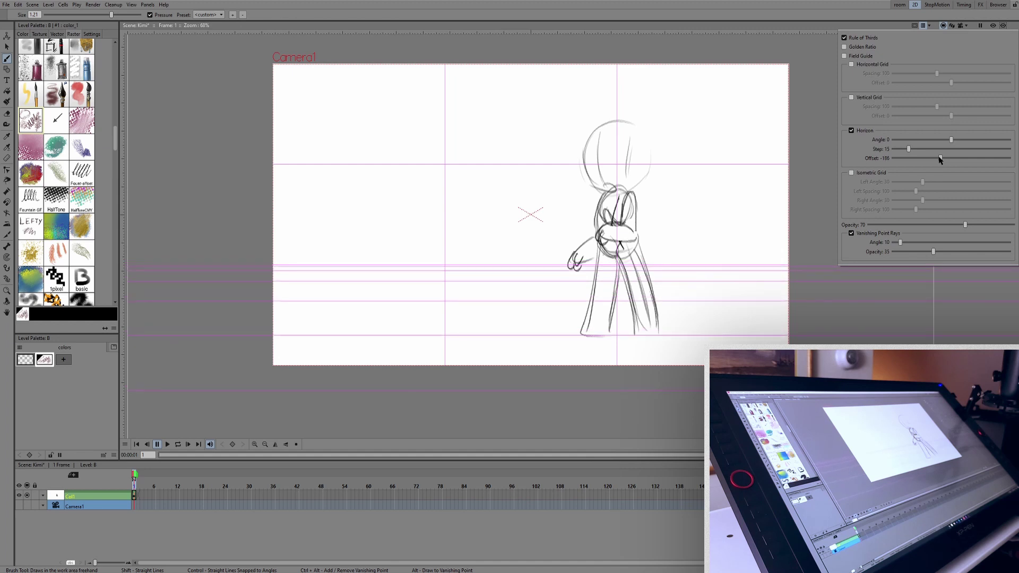
pyautogui.moveTo(939, 160); pyautogui.dragTo(940, 159)
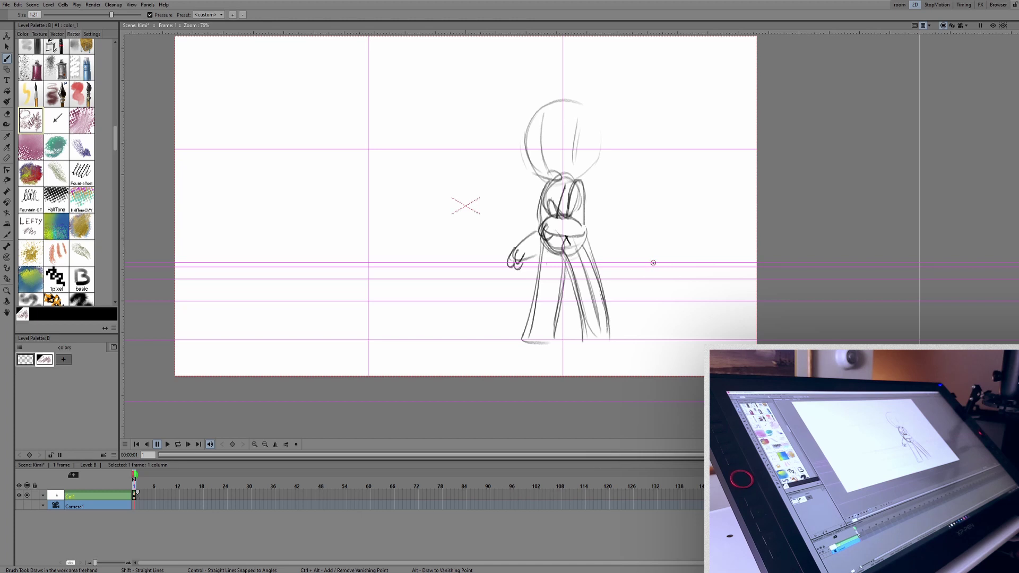
# Step: Place a vanishing point on the horizon line near the camera frame's right edge, replacing a trial point closer to the figure
pyautogui.keyDown('ctrl'); pyautogui.keyDown('alt'); pyautogui.click(652, 262); pyautogui.keyUp('alt'); pyautogui.keyUp('ctrl')
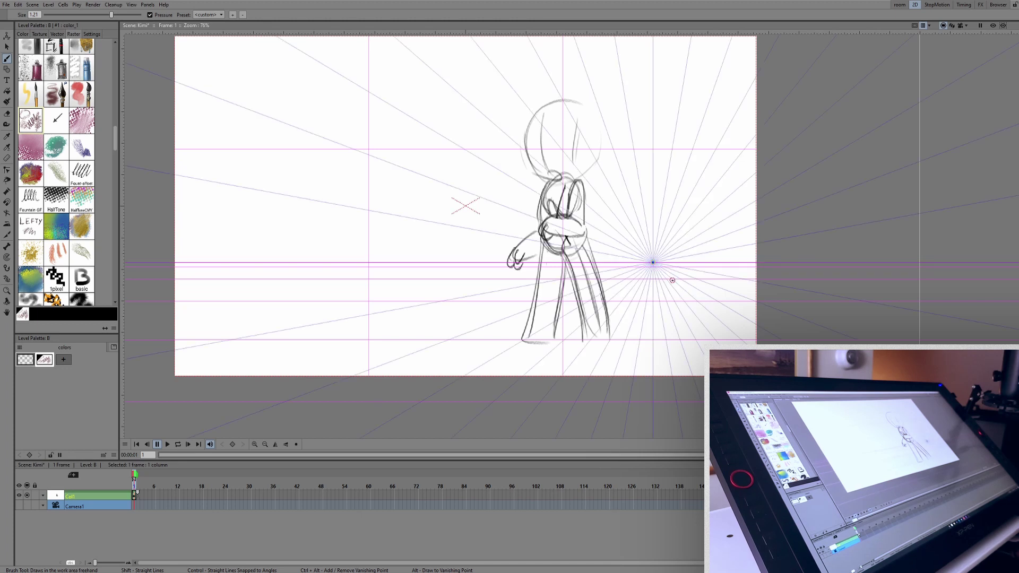
pyautogui.hotkey('ctrl', 'z')
pyautogui.hotkey('ctrl', 'z')
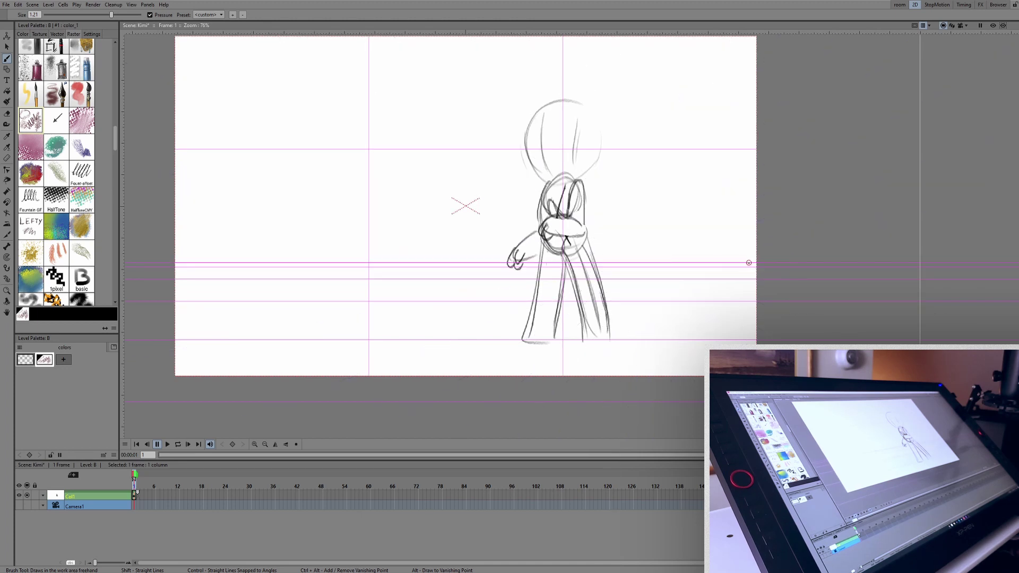
pyautogui.keyDown('ctrl'); pyautogui.keyDown('alt'); pyautogui.click(749, 262); pyautogui.keyUp('alt'); pyautogui.keyUp('ctrl')
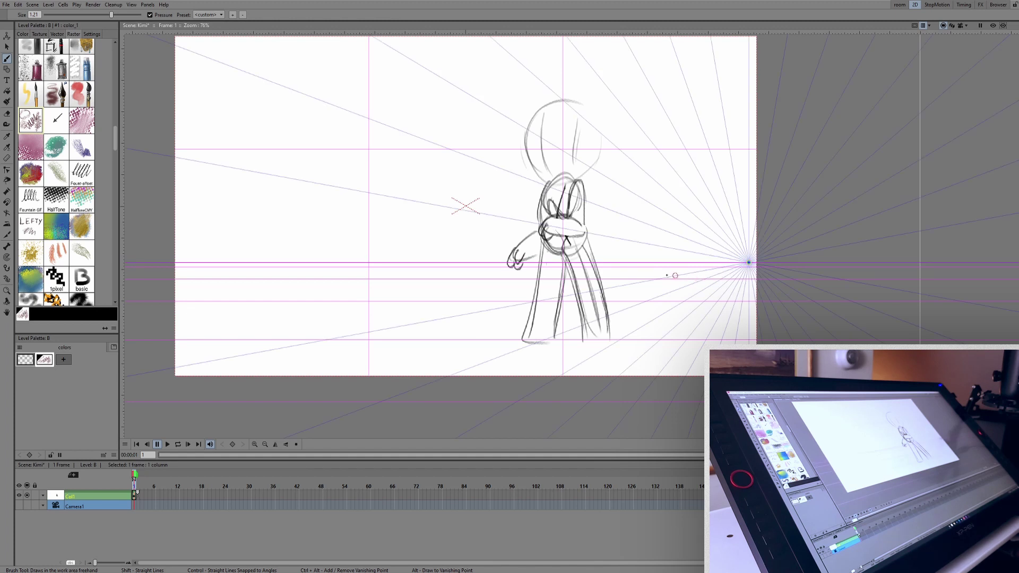
# Step: Lower the opacity of the vanishing point rays so they are fainter over the canvas
pyautogui.click(928, 25)
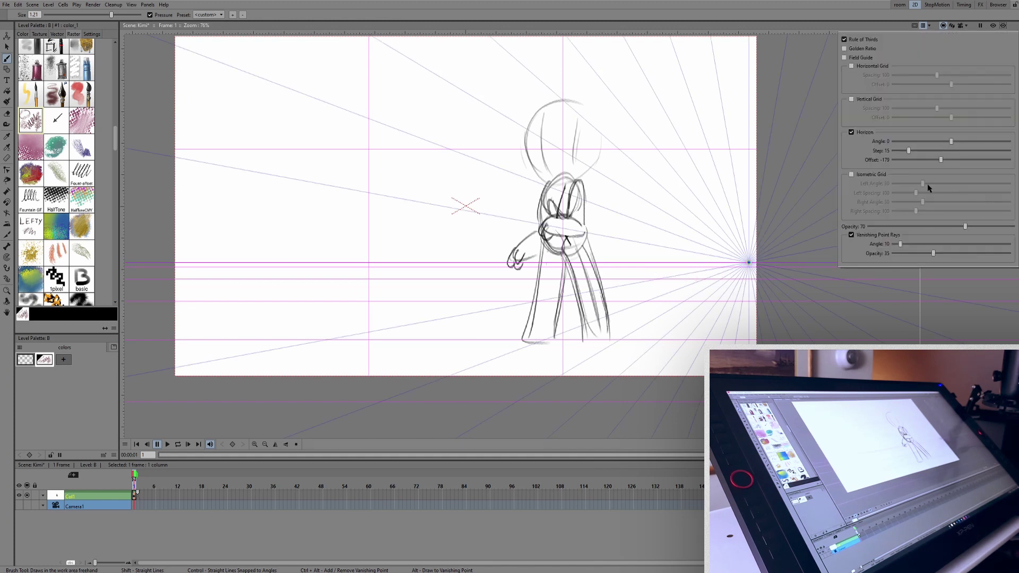
pyautogui.moveTo(932, 257)
pyautogui.mouseDown()
pyautogui.moveTo(907, 252)
pyautogui.moveTo(919, 245)
pyautogui.mouseUp()
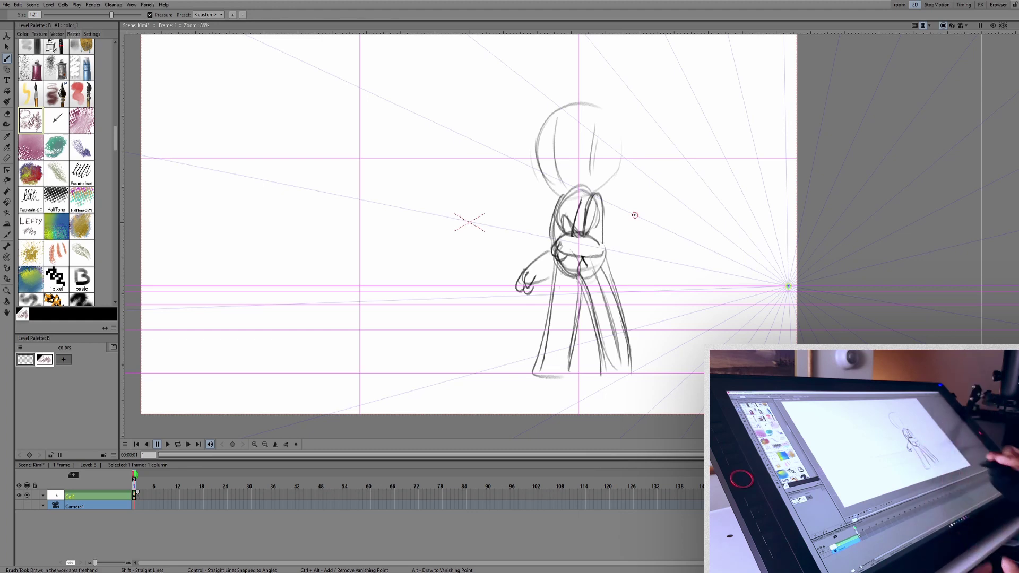
pyautogui.moveTo(627, 260)
pyautogui.mouseDown()
pyautogui.moveTo(651, 248)
pyautogui.moveTo(642, 264)
pyautogui.mouseUp()
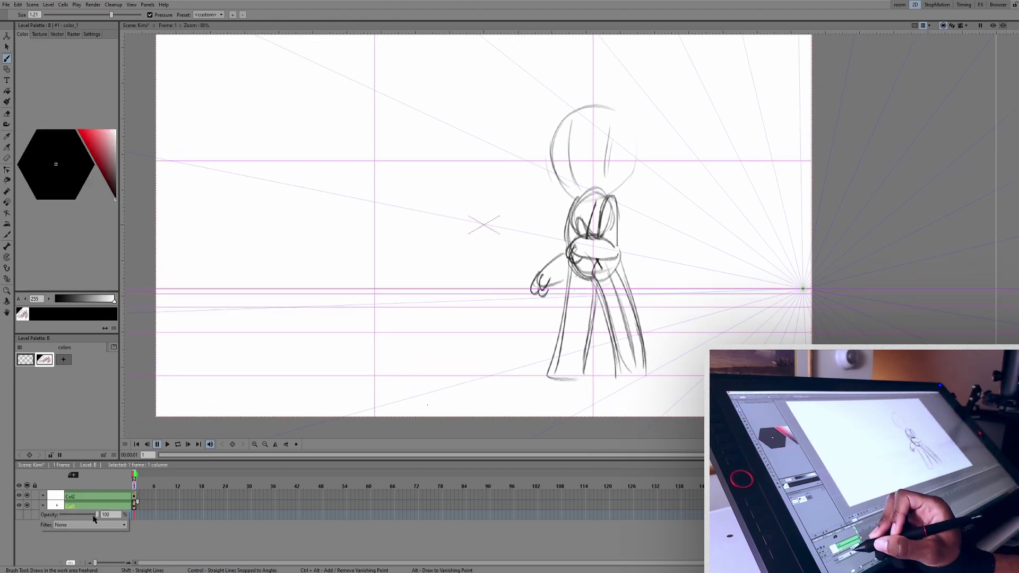
# Step: Fade the rough sketch in Col1 to 34% opacity and select frame 1 of Col2
pyautogui.moveTo(95, 515); pyautogui.dragTo(64, 515)
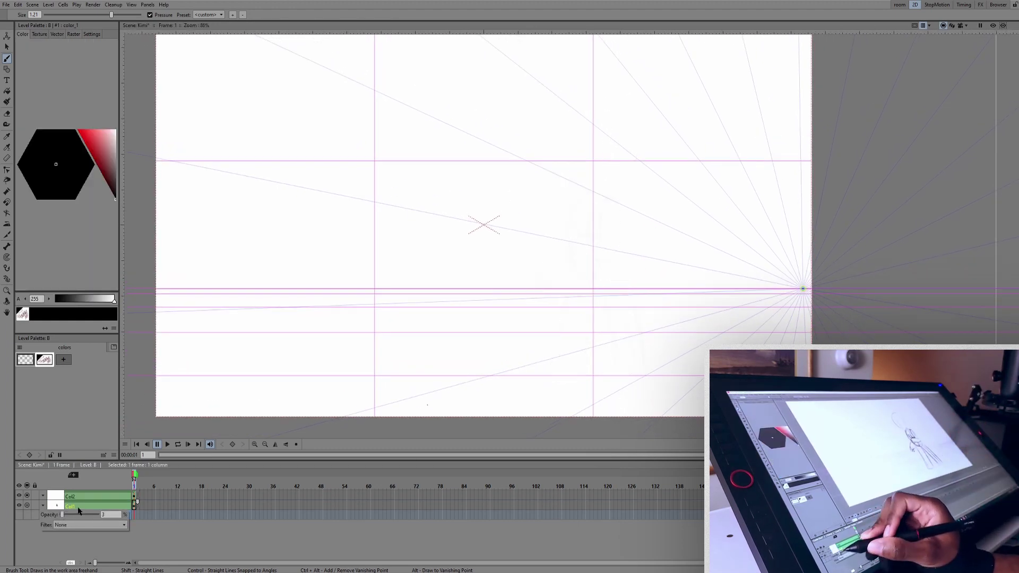
pyautogui.click(134, 496)
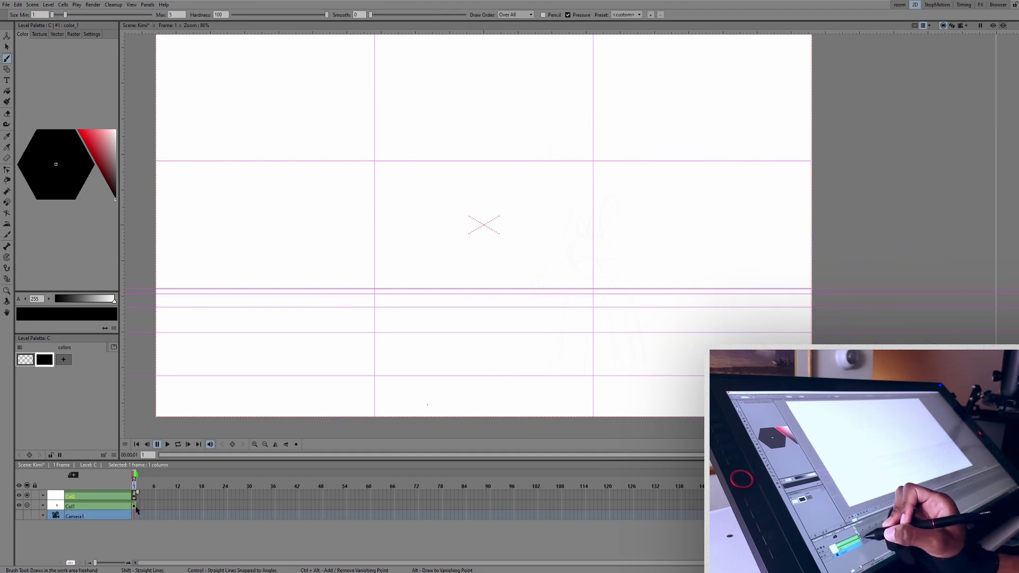
pyautogui.click(134, 506)
pyautogui.click(42, 505)
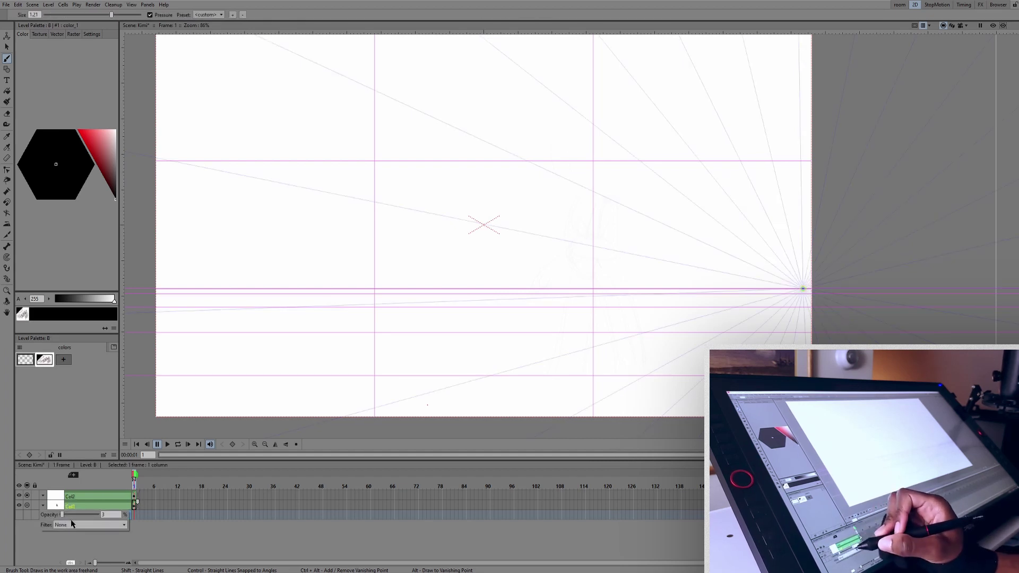
pyautogui.click(73, 514)
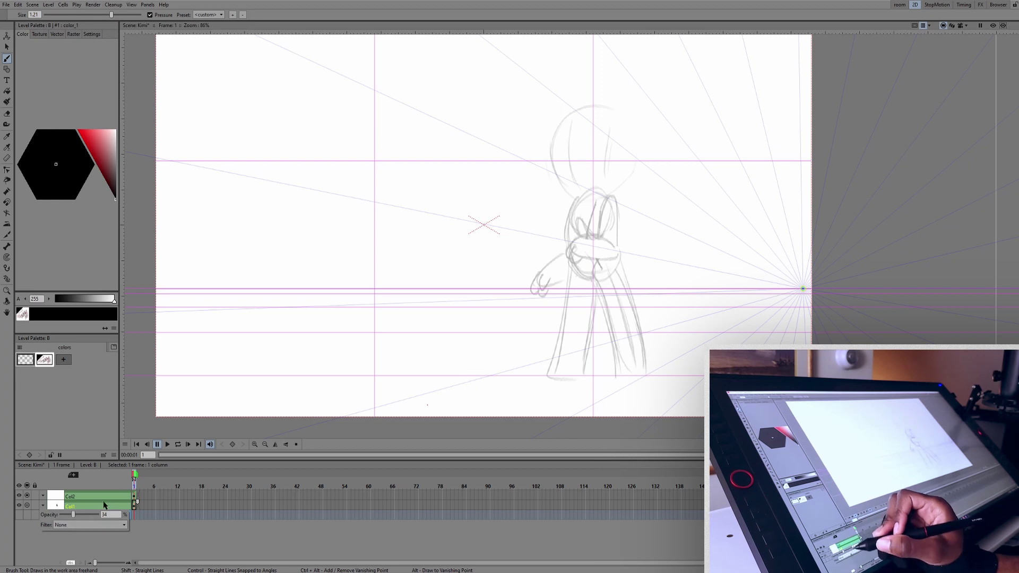
pyautogui.click(134, 496)
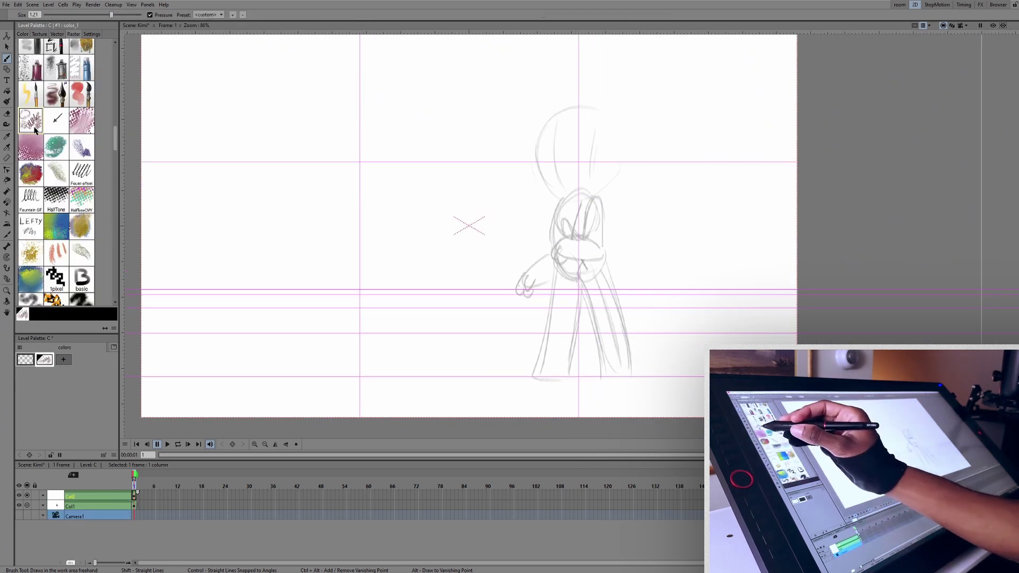
pyautogui.moveTo(205, 203)
pyautogui.mouseDown()
pyautogui.moveTo(246, 205)
pyautogui.moveTo(376, 332)
pyautogui.mouseUp()
pyautogui.hotkey('ctrl', 'z')
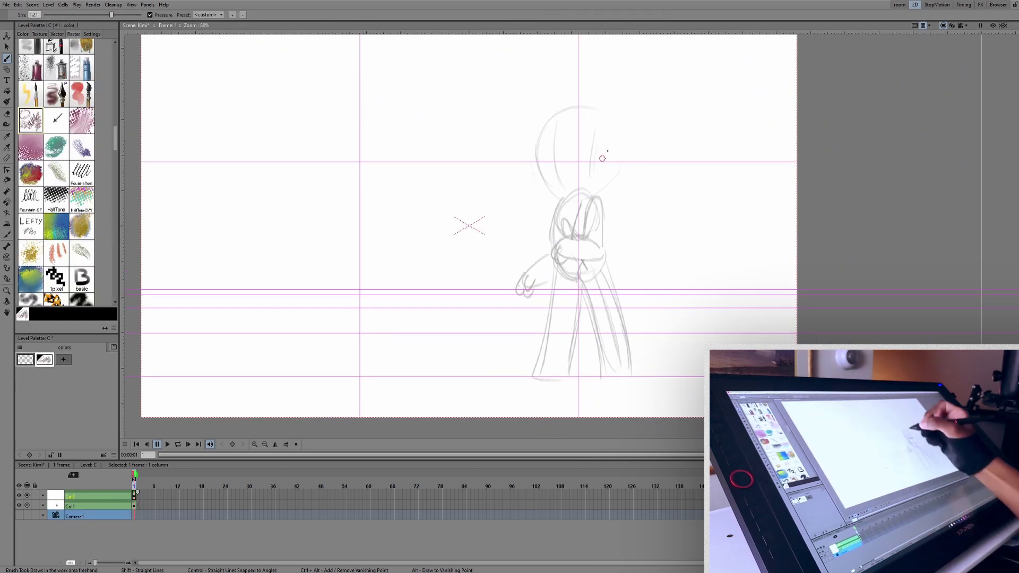
pyautogui.moveTo(602, 113)
pyautogui.mouseDown()
pyautogui.moveTo(588, 197)
pyautogui.moveTo(561, 116)
pyautogui.moveTo(582, 199)
pyautogui.moveTo(551, 123)
pyautogui.moveTo(605, 125)
pyautogui.moveTo(625, 177)
pyautogui.mouseUp()
pyautogui.hotkey('ctrl', 'z')
pyautogui.hotkey('ctrl', 'z')
pyautogui.hotkey('ctrl', 'z')
pyautogui.moveTo(598, 110); pyautogui.dragTo(566, 198)
pyautogui.hotkey('ctrl', 'z')
pyautogui.hotkey('ctrl', 'z')
# Step: Save the work and draw a cleaner head circle on Col2 over the faded sketch
pyautogui.hotkey('ctrl', 's')
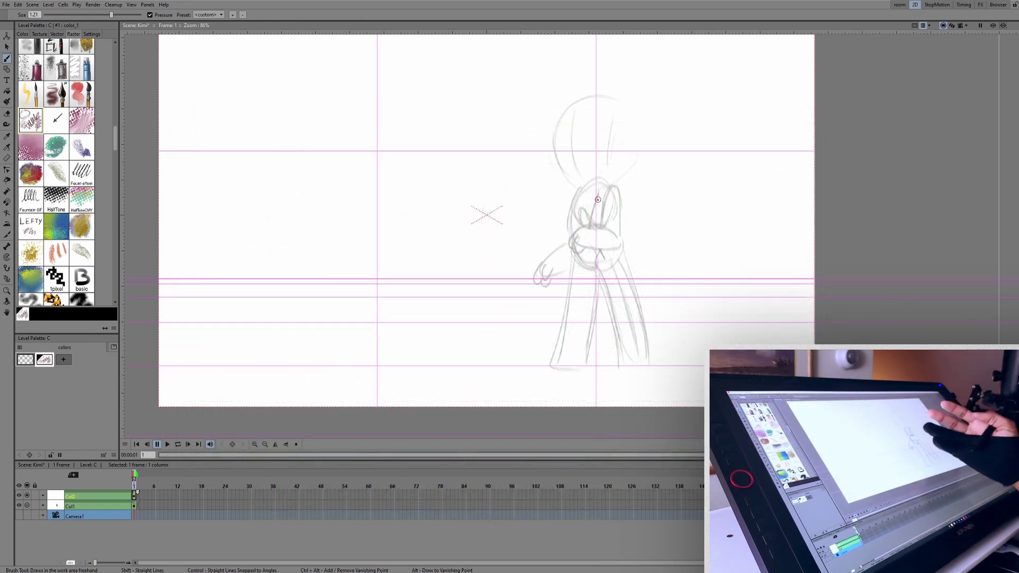
pyautogui.moveTo(657, 234); pyautogui.dragTo(654, 238)
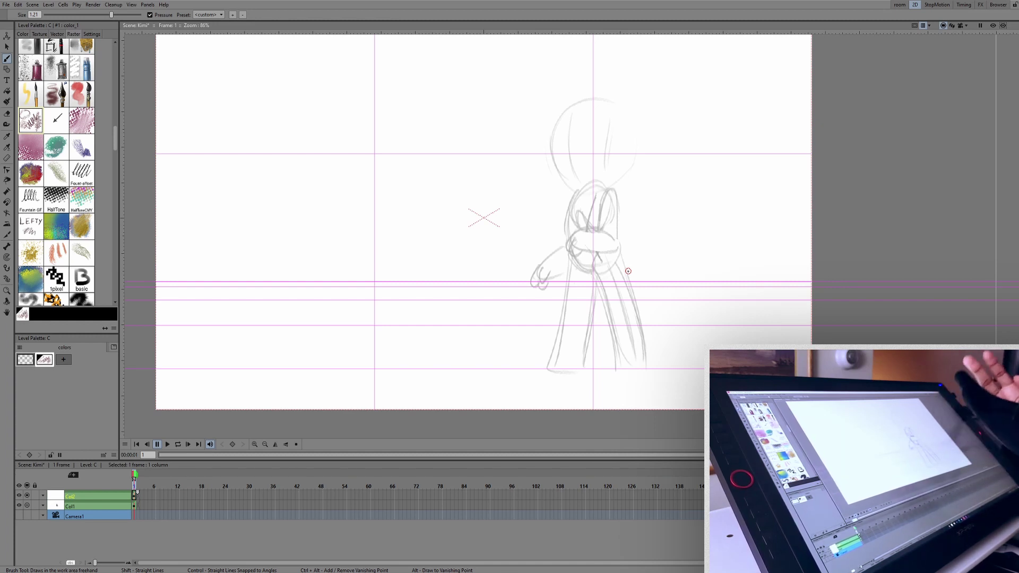
pyautogui.moveTo(569, 112)
pyautogui.mouseDown()
pyautogui.moveTo(570, 187)
pyautogui.moveTo(610, 101)
pyautogui.moveTo(633, 170)
pyautogui.mouseUp()
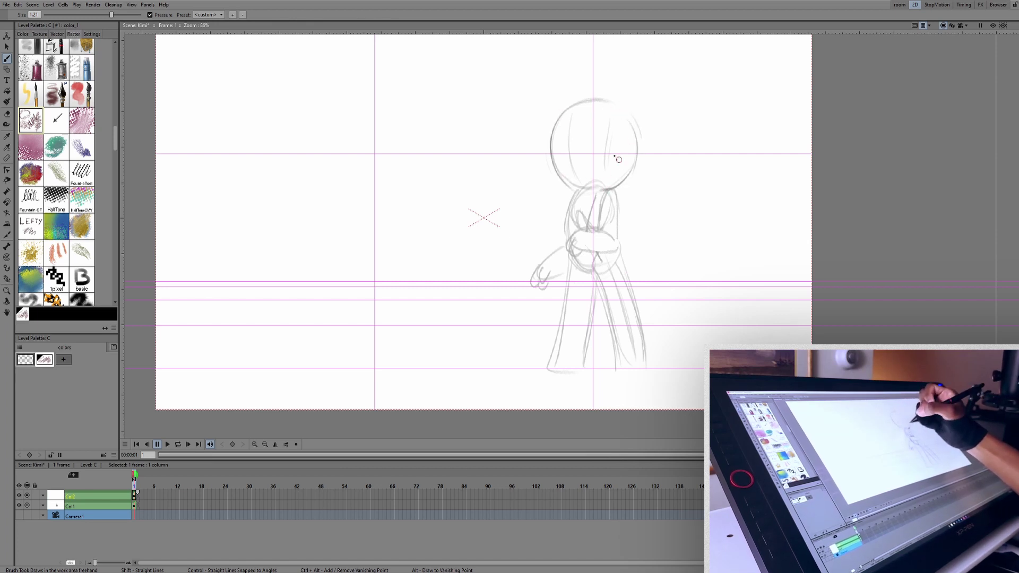
# Step: Draw the tapered head block inside the head circle on Col2, with slanted sides and flat top and bottom edges
pyautogui.moveTo(563, 119); pyautogui.dragTo(574, 182)
pyautogui.moveTo(623, 123); pyautogui.dragTo(610, 186)
pyautogui.hotkey('ctrl', 'z')
pyautogui.hotkey('ctrl', 'z')
pyautogui.moveTo(622, 119); pyautogui.dragTo(611, 181)
pyautogui.moveTo(560, 113)
pyautogui.mouseDown()
pyautogui.moveTo(624, 110)
pyautogui.moveTo(583, 188)
pyautogui.mouseUp()
pyautogui.moveTo(744, 345); pyautogui.dragTo(724, 337)
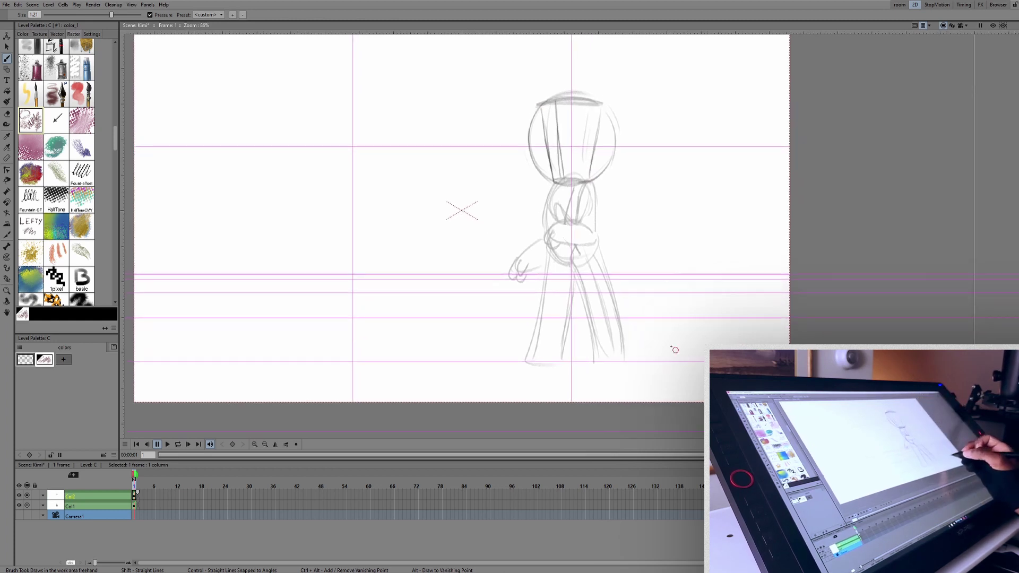
# Step: Add horizontal guides at the rough figure's neck and hip levels, and hide Col1's drawing
pyautogui.click(27, 505)
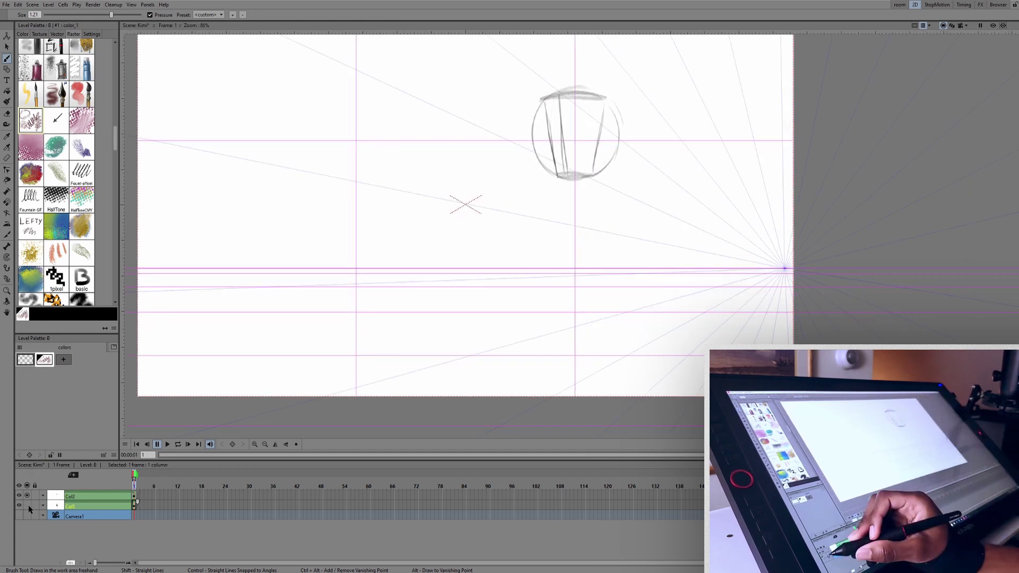
pyautogui.click(27, 505)
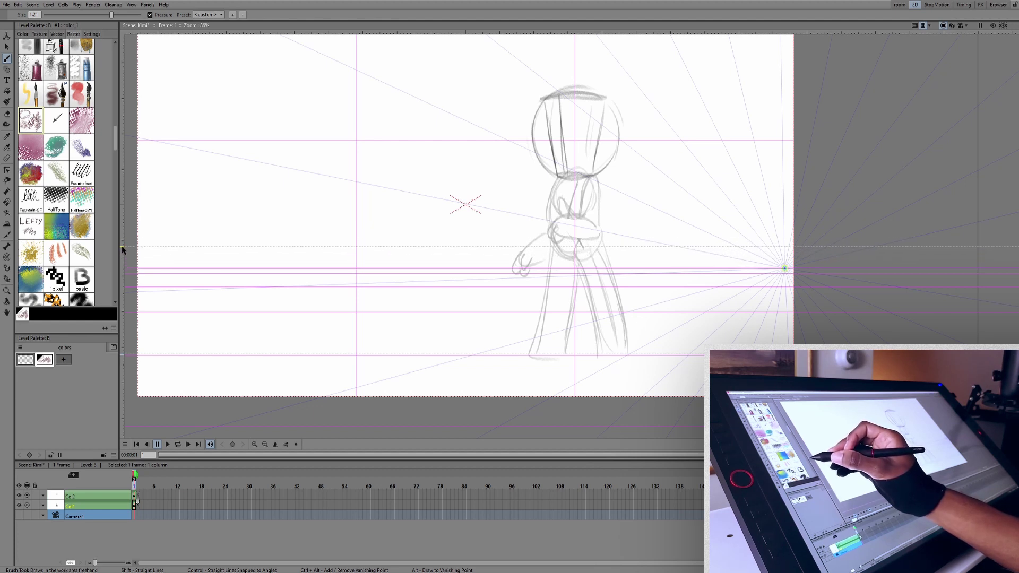
pyautogui.moveTo(122, 198); pyautogui.dragTo(122, 183)
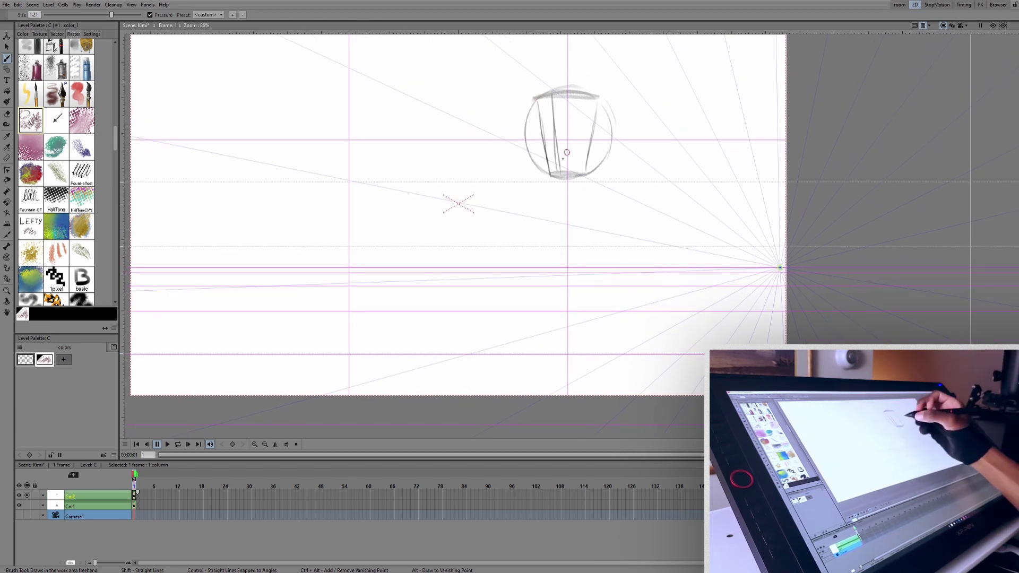
# Step: Strengthen the head block's edges and sketch the curved torso line with chest and pelvis ovals below it
pyautogui.moveTo(556, 201); pyautogui.dragTo(564, 265)
pyautogui.moveTo(548, 174)
pyautogui.mouseDown()
pyautogui.moveTo(586, 174)
pyautogui.moveTo(570, 176)
pyautogui.mouseUp()
pyautogui.moveTo(535, 106)
pyautogui.mouseDown()
pyautogui.moveTo(552, 95)
pyautogui.moveTo(588, 97)
pyautogui.mouseUp()
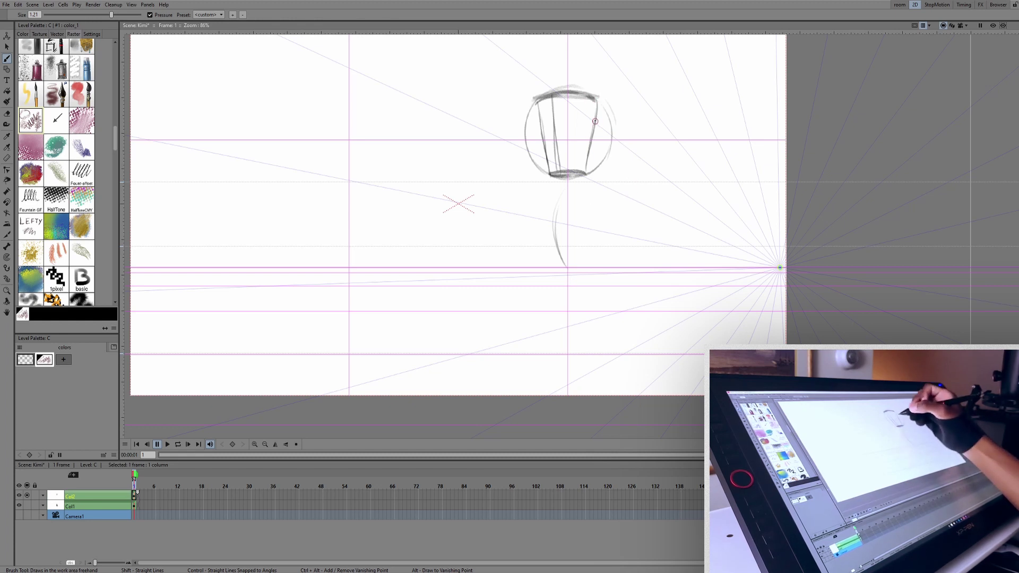
pyautogui.press('a')
pyautogui.press('b')
pyautogui.moveTo(596, 102); pyautogui.dragTo(586, 169)
pyautogui.moveTo(593, 125); pyautogui.dragTo(587, 158)
pyautogui.moveTo(538, 107); pyautogui.dragTo(547, 166)
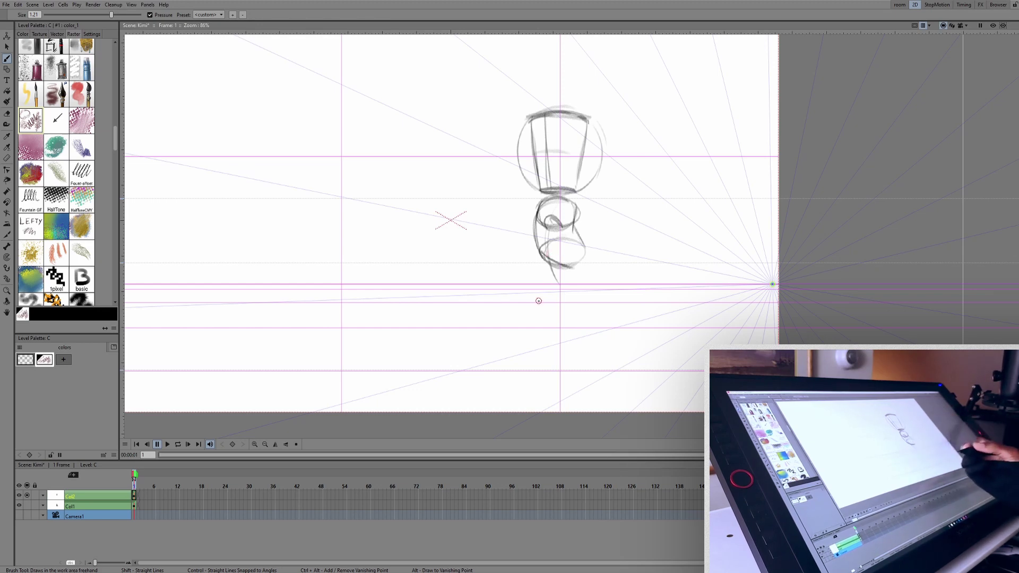
# Step: Sketch a demonstration pelvis beside the figure as a tilted oval with two spread legs and hip joint circles
pyautogui.moveTo(635, 263); pyautogui.dragTo(617, 248)
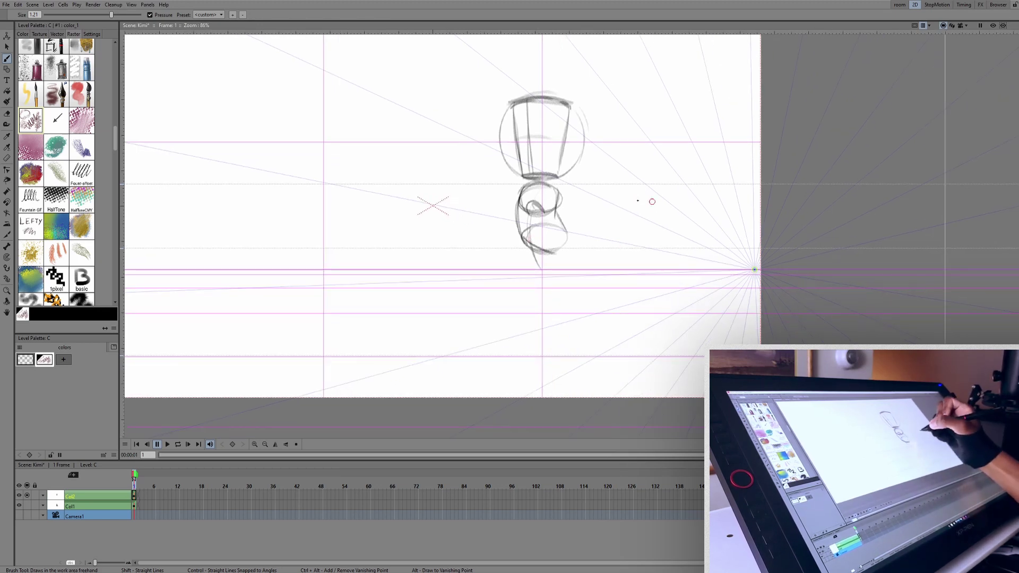
pyautogui.moveTo(646, 200)
pyautogui.mouseDown()
pyautogui.moveTo(629, 200)
pyautogui.moveTo(583, 337)
pyautogui.mouseUp()
pyautogui.hotkey('ctrl', 'z')
pyautogui.moveTo(654, 234); pyautogui.dragTo(694, 330)
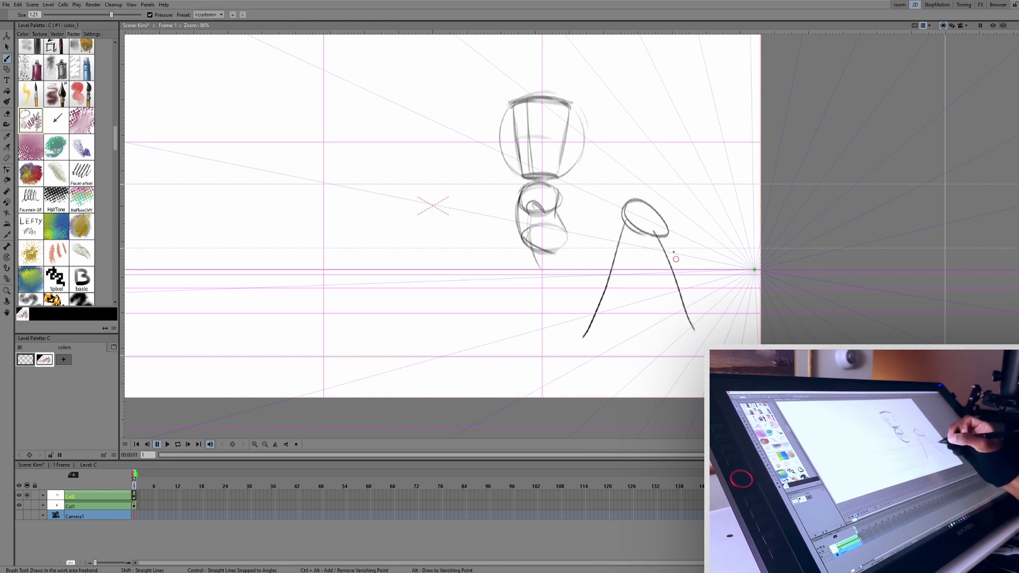
pyautogui.moveTo(639, 215); pyautogui.dragTo(656, 235)
pyautogui.moveTo(634, 192)
pyautogui.mouseDown()
pyautogui.moveTo(627, 210)
pyautogui.moveTo(658, 229)
pyautogui.mouseUp()
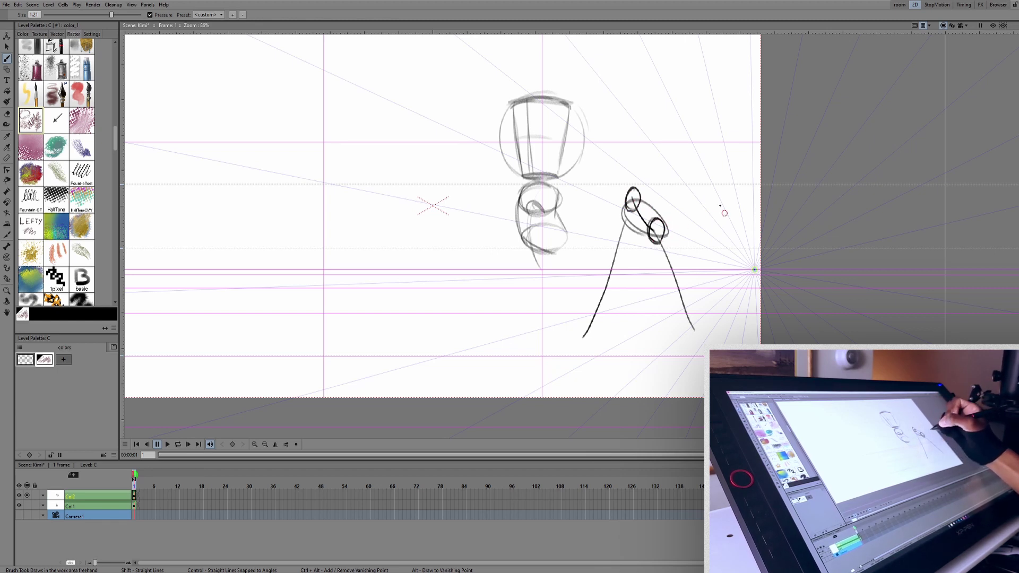
# Step: Sketch a second demonstration pelvis farther from the figure with joint circles and crossing legs
pyautogui.moveTo(720, 205); pyautogui.dragTo(673, 329)
pyautogui.moveTo(720, 215)
pyautogui.mouseDown()
pyautogui.moveTo(689, 216)
pyautogui.moveTo(725, 308)
pyautogui.mouseUp()
pyautogui.moveTo(709, 256); pyautogui.dragTo(722, 305)
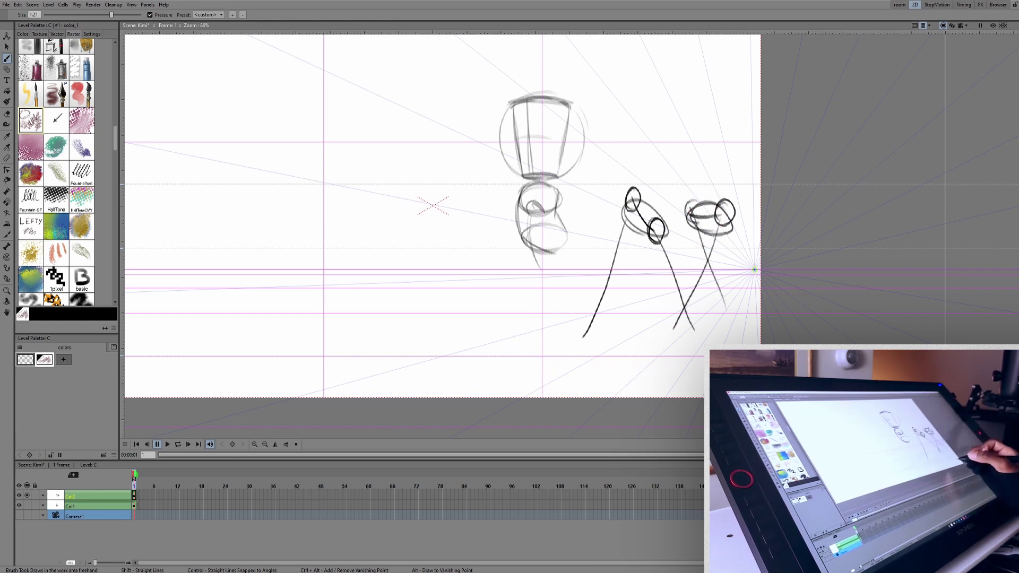
# Step: Undo all strokes of both demonstration pelvis sketches beside the figure
pyautogui.hotkey('ctrl', 'z')
pyautogui.hotkey('ctrl', 'z')
pyautogui.hotkey('ctrl', 'z')
pyautogui.hotkey('ctrl', 'z')
pyautogui.hotkey('ctrl', 'z')
pyautogui.hotkey('ctrl', 'z')
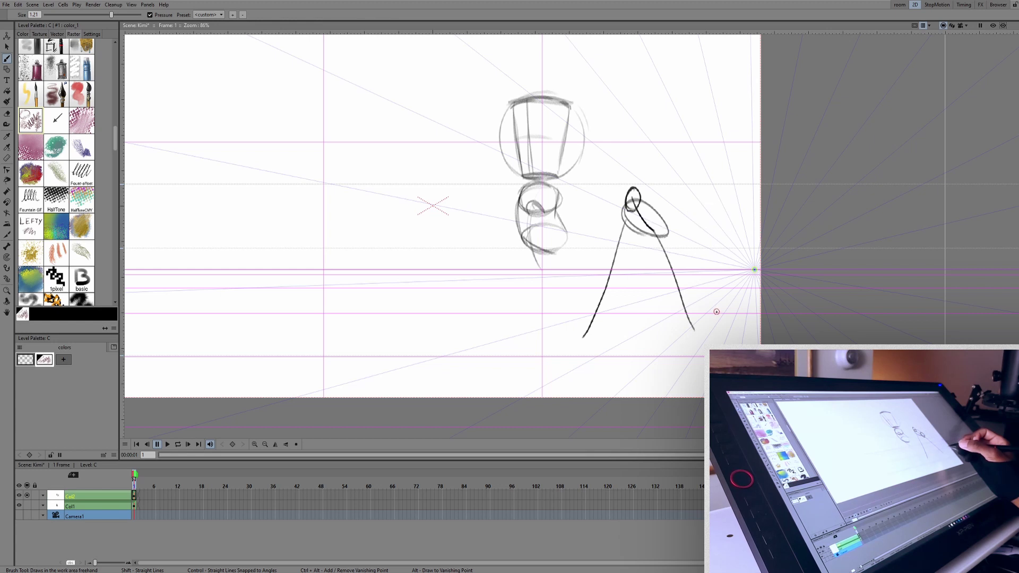
pyautogui.hotkey('ctrl', 'z')
pyautogui.hotkey('ctrl', 'z')
pyautogui.hotkey('ctrl', 'z')
pyautogui.hotkey('ctrl', 'z')
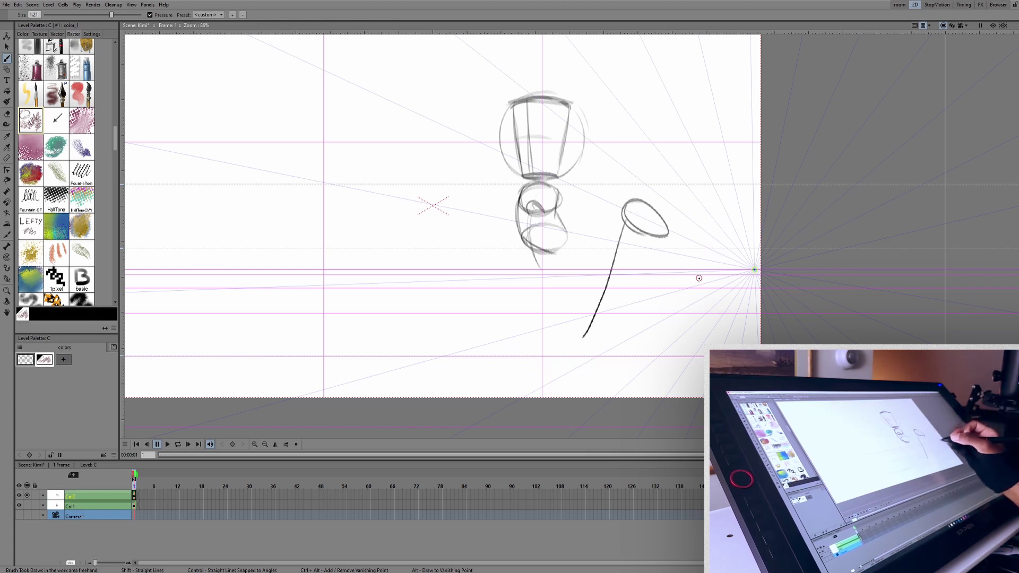
pyautogui.hotkey('ctrl', 'z')
# Step: Sketch a demonstration body beside the figure with a level pelvis oval, two legs, a chest oval and connecting waist lines
pyautogui.moveTo(693, 223)
pyautogui.mouseDown()
pyautogui.moveTo(674, 245)
pyautogui.moveTo(653, 227)
pyautogui.moveTo(712, 338)
pyautogui.mouseUp()
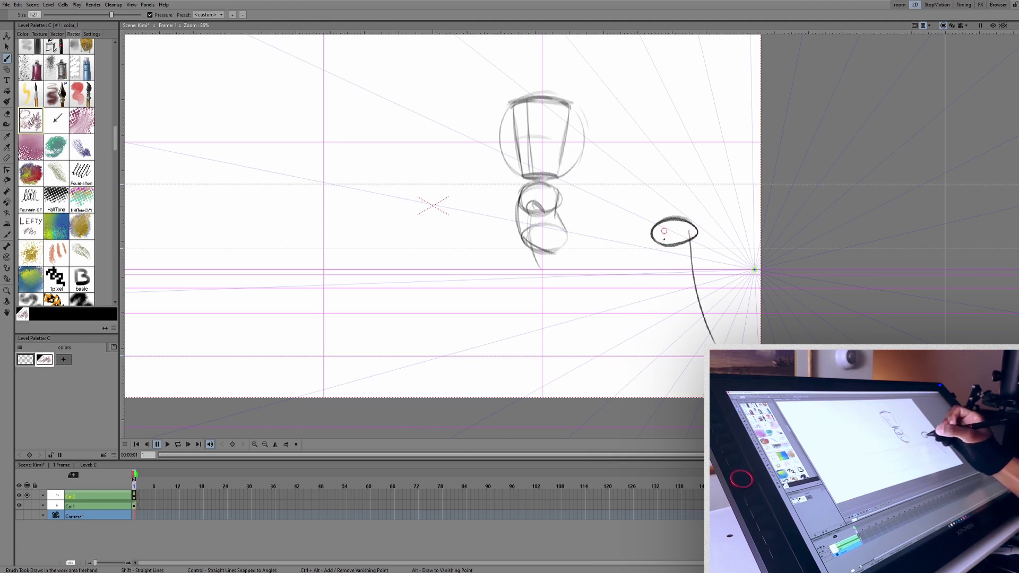
pyautogui.moveTo(664, 239); pyautogui.dragTo(633, 349)
pyautogui.moveTo(686, 147)
pyautogui.mouseDown()
pyautogui.moveTo(658, 147)
pyautogui.moveTo(684, 139)
pyautogui.mouseUp()
pyautogui.moveTo(664, 232)
pyautogui.mouseDown()
pyautogui.moveTo(658, 245)
pyautogui.moveTo(668, 237)
pyautogui.mouseUp()
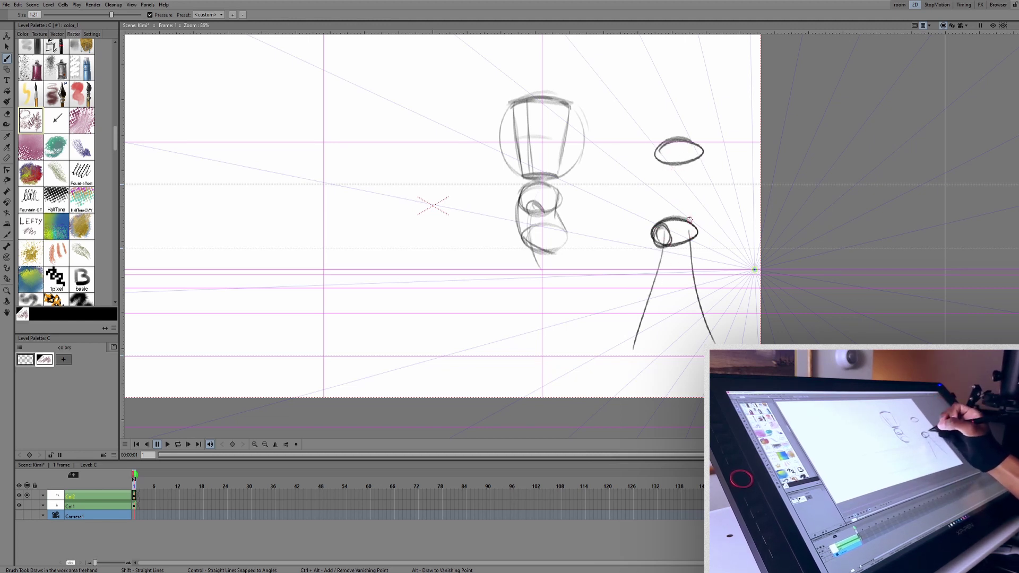
pyautogui.moveTo(670, 142)
pyautogui.mouseDown()
pyautogui.moveTo(684, 164)
pyautogui.moveTo(666, 149)
pyautogui.moveTo(716, 211)
pyautogui.moveTo(694, 223)
pyautogui.mouseUp()
pyautogui.moveTo(683, 162)
pyautogui.mouseDown()
pyautogui.moveTo(682, 152)
pyautogui.moveTo(649, 216)
pyautogui.mouseUp()
# Step: Undo the demonstration body with its chest, pelvis and legs
pyautogui.hotkey('ctrl', 'z')
pyautogui.hotkey('ctrl', 'z')
pyautogui.hotkey('ctrl', 'z')
pyautogui.hotkey('ctrl', 'z')
pyautogui.hotkey('ctrl', 'z')
pyautogui.hotkey('ctrl', 'z')
pyautogui.hotkey('ctrl', 'z')
pyautogui.hotkey('ctrl', 'z')
pyautogui.hotkey('ctrl', 'z')
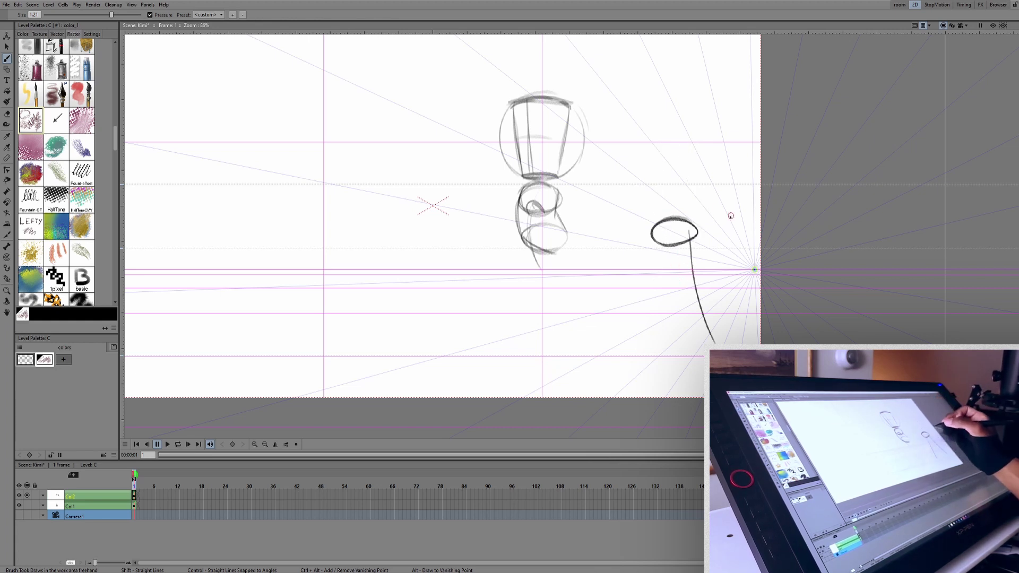
pyautogui.hotkey('ctrl', 'z')
pyautogui.hotkey('ctrl', 'z')
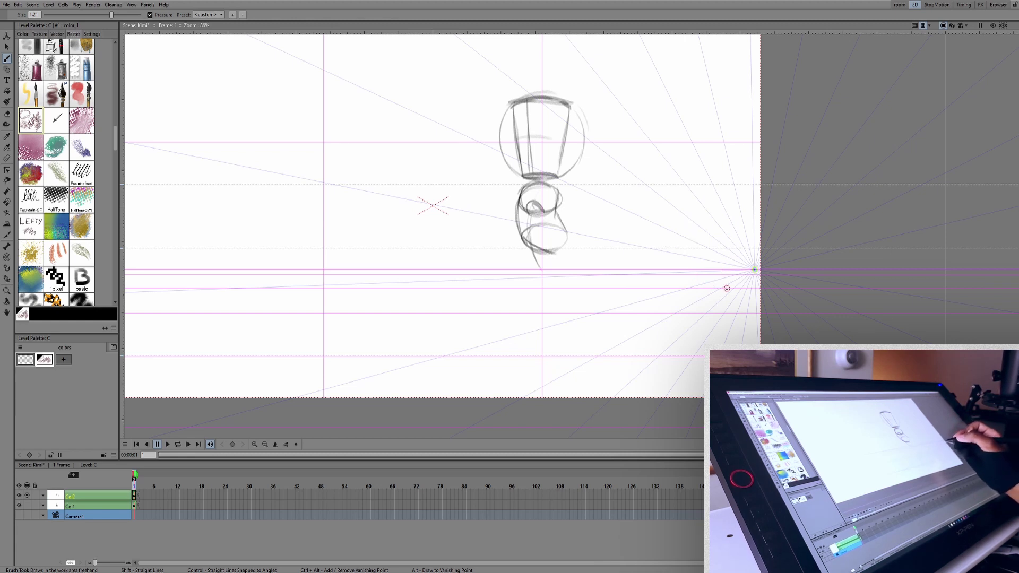
# Step: Sketch both arms on the figure, one bent in front of the torso and one trailing outward, with shoulder and elbow circles
pyautogui.moveTo(552, 186); pyautogui.dragTo(557, 249)
pyautogui.moveTo(648, 227); pyautogui.dragTo(613, 248)
pyautogui.moveTo(607, 184)
pyautogui.mouseDown()
pyautogui.moveTo(642, 189)
pyautogui.moveTo(621, 228)
pyautogui.mouseUp()
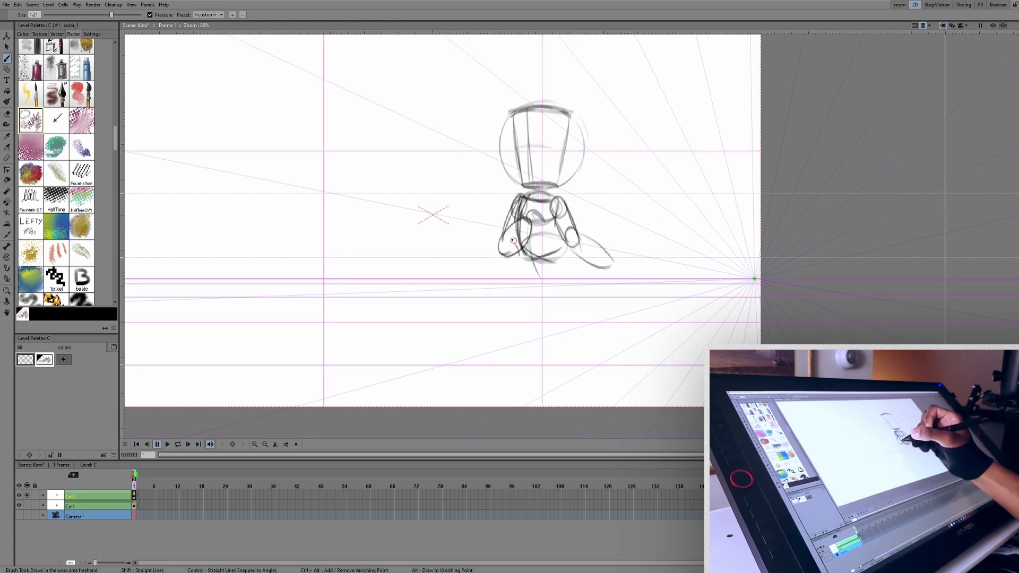
pyautogui.hotkey('ctrl', 'z')
pyautogui.hotkey('ctrl', 'z')
pyautogui.moveTo(503, 237)
pyautogui.mouseDown()
pyautogui.moveTo(530, 230)
pyautogui.moveTo(510, 245)
pyautogui.moveTo(498, 240)
pyautogui.moveTo(529, 232)
pyautogui.moveTo(499, 244)
pyautogui.moveTo(535, 211)
pyautogui.moveTo(607, 255)
pyautogui.mouseUp()
# Step: Try erasing the overlapping lines at the bent arm's forearm, and undo the erasure and forearm strokes
pyautogui.press('e')
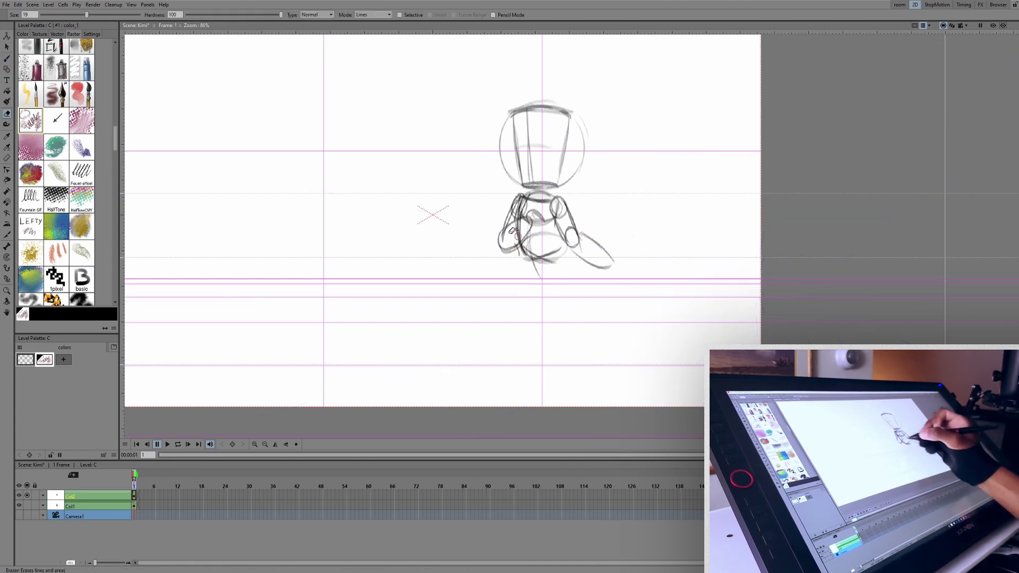
pyautogui.moveTo(517, 223)
pyautogui.mouseDown()
pyautogui.moveTo(511, 233)
pyautogui.moveTo(526, 230)
pyautogui.mouseUp()
pyautogui.press('b')
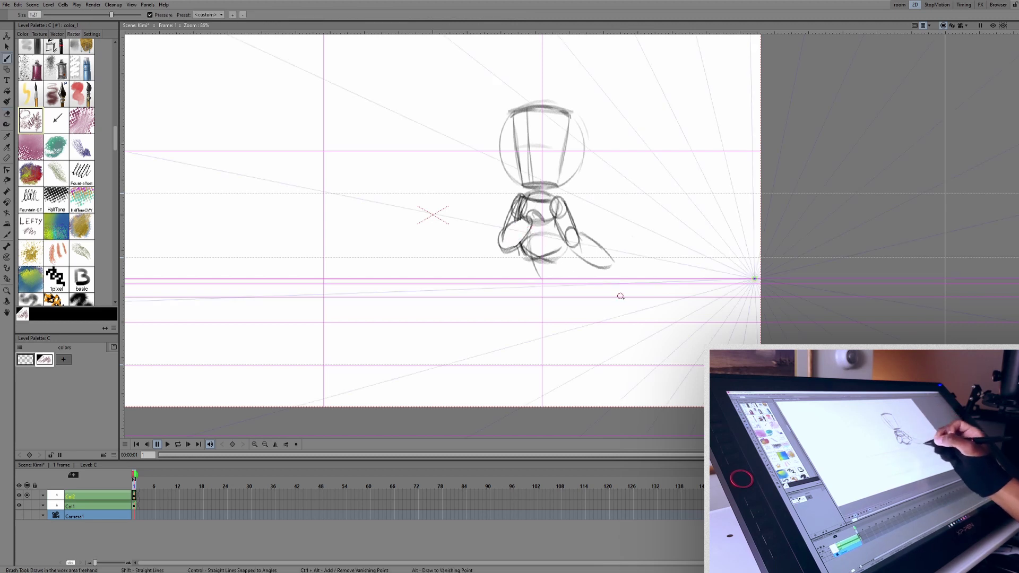
pyautogui.hotkey('ctrl', 'z')
pyautogui.hotkey('ctrl', 'z')
pyautogui.hotkey('ctrl', 'z')
pyautogui.hotkey('ctrl', 'z')
# Step: Redraw the bent arm's forearm and hand lower and farther out, and erase stray lines on both arms
pyautogui.moveTo(498, 243)
pyautogui.mouseDown()
pyautogui.moveTo(524, 221)
pyautogui.moveTo(506, 249)
pyautogui.mouseUp()
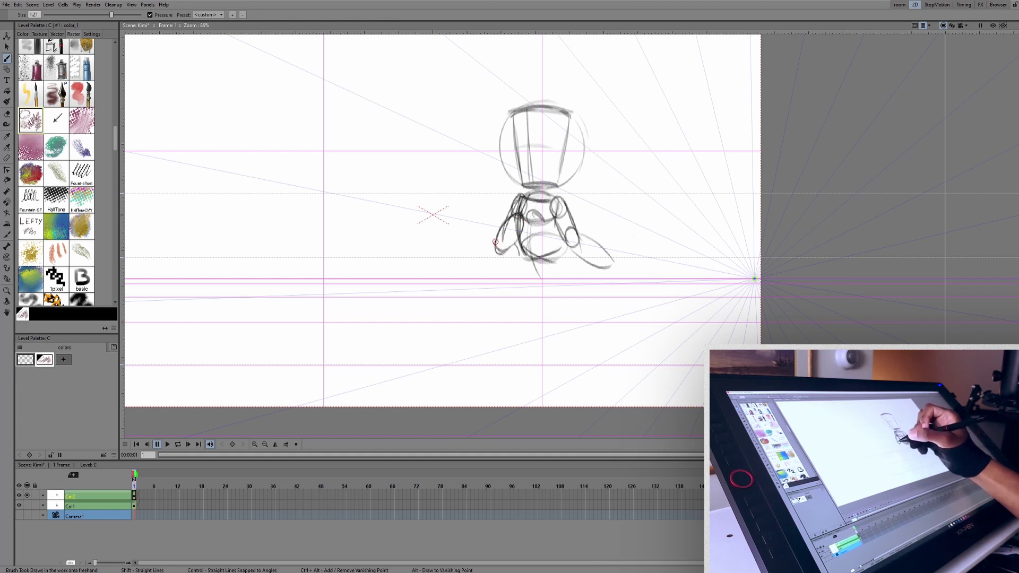
pyautogui.press('e')
pyautogui.press('b')
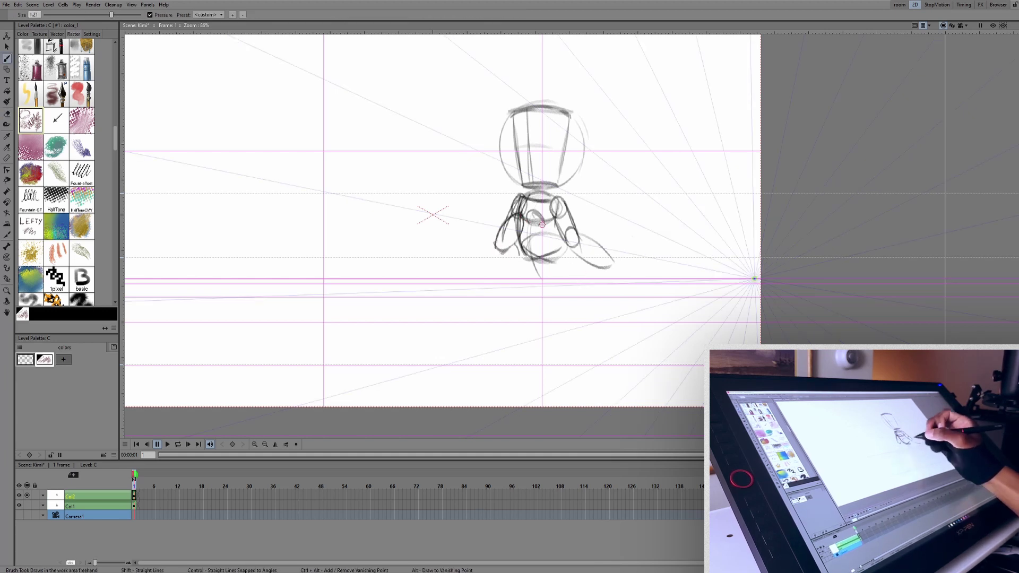
pyautogui.press('e')
pyautogui.press('b')
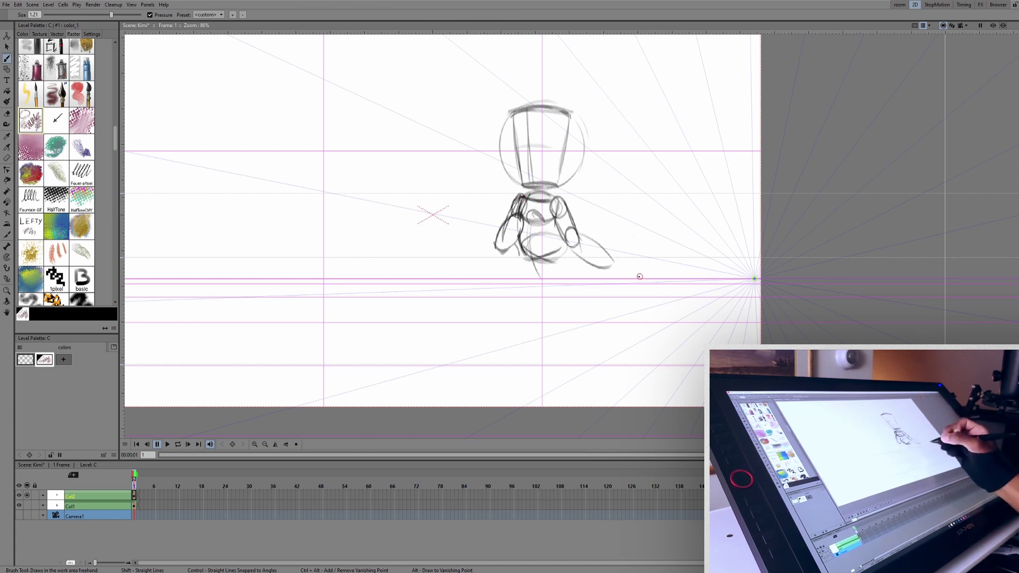
pyautogui.press('e')
pyautogui.moveTo(592, 237)
pyautogui.mouseDown()
pyautogui.moveTo(616, 271)
pyautogui.moveTo(596, 264)
pyautogui.mouseUp()
pyautogui.press('b')
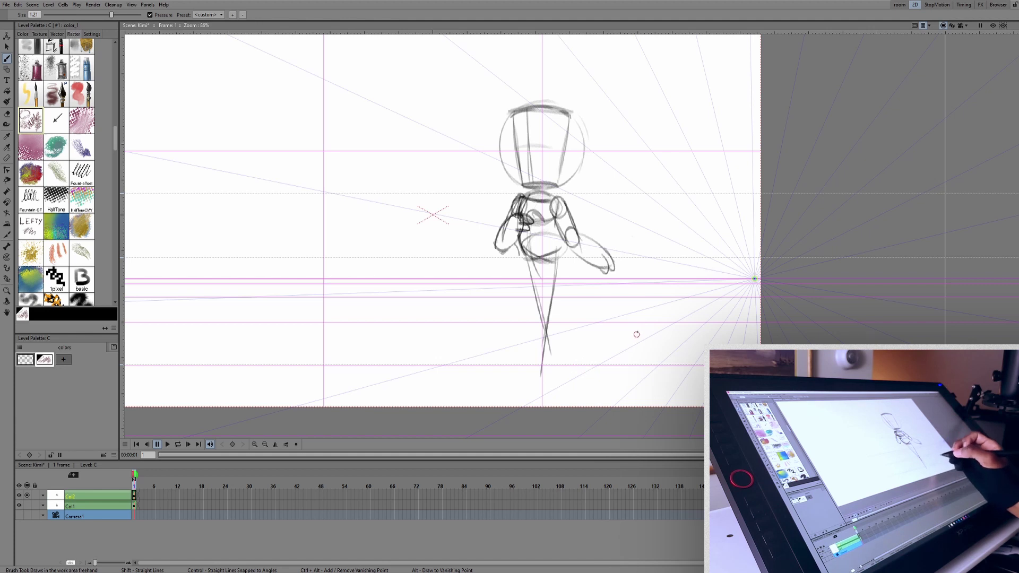
# Step: Try a new pair of leg lines from the hip down toward the ground guide
pyautogui.moveTo(636, 335); pyautogui.dragTo(637, 328)
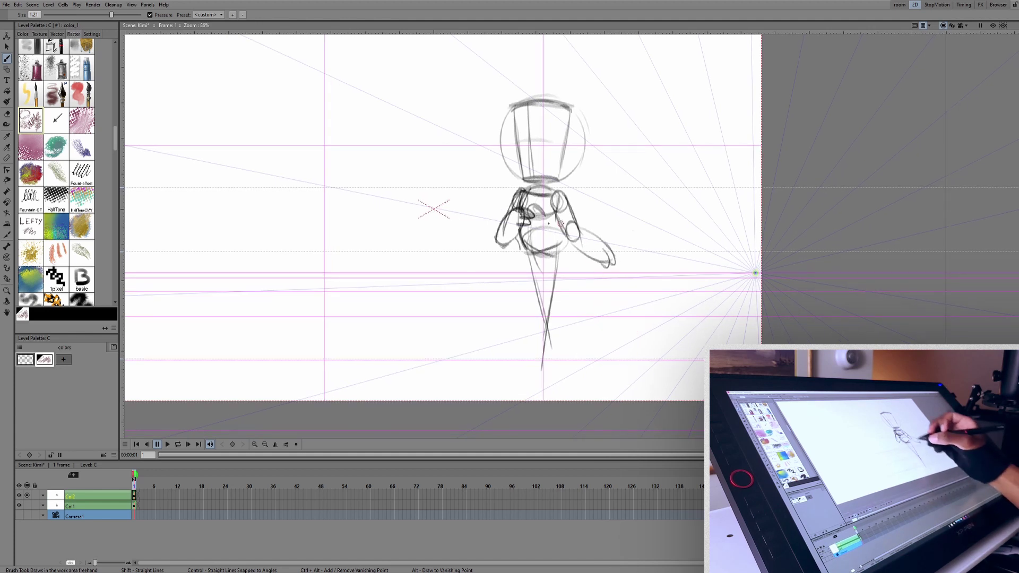
pyautogui.moveTo(557, 251)
pyautogui.mouseDown()
pyautogui.moveTo(540, 370)
pyautogui.moveTo(525, 369)
pyautogui.mouseUp()
pyautogui.moveTo(552, 259); pyautogui.dragTo(529, 370)
pyautogui.hotkey('ctrl', 'z')
pyautogui.hotkey('ctrl', 'z')
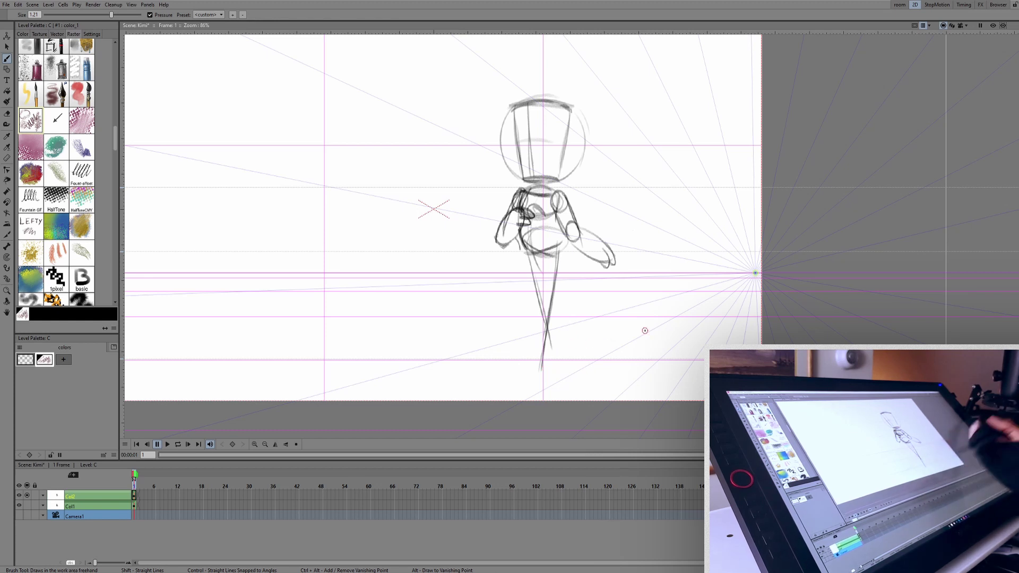
# Step: Sketch the legs with knee circles and feet, and add two eye ovals to the face
pyautogui.moveTo(600, 309); pyautogui.dragTo(604, 300)
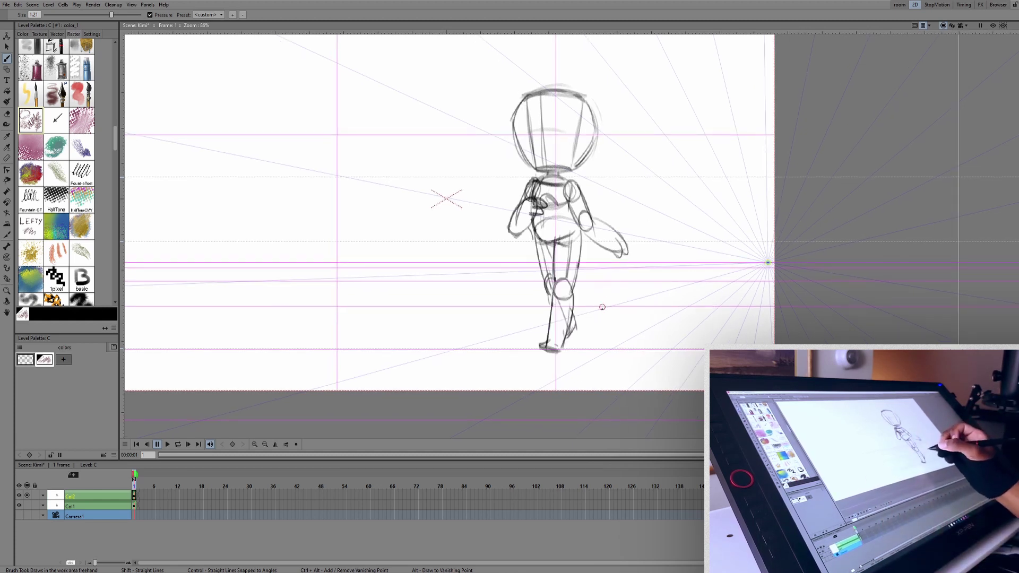
pyautogui.moveTo(602, 307); pyautogui.dragTo(601, 312)
pyautogui.moveTo(561, 126)
pyautogui.mouseDown()
pyautogui.moveTo(557, 163)
pyautogui.moveTo(571, 155)
pyautogui.moveTo(553, 132)
pyautogui.moveTo(520, 133)
pyautogui.mouseUp()
pyautogui.hotkey('ctrl', 'z')
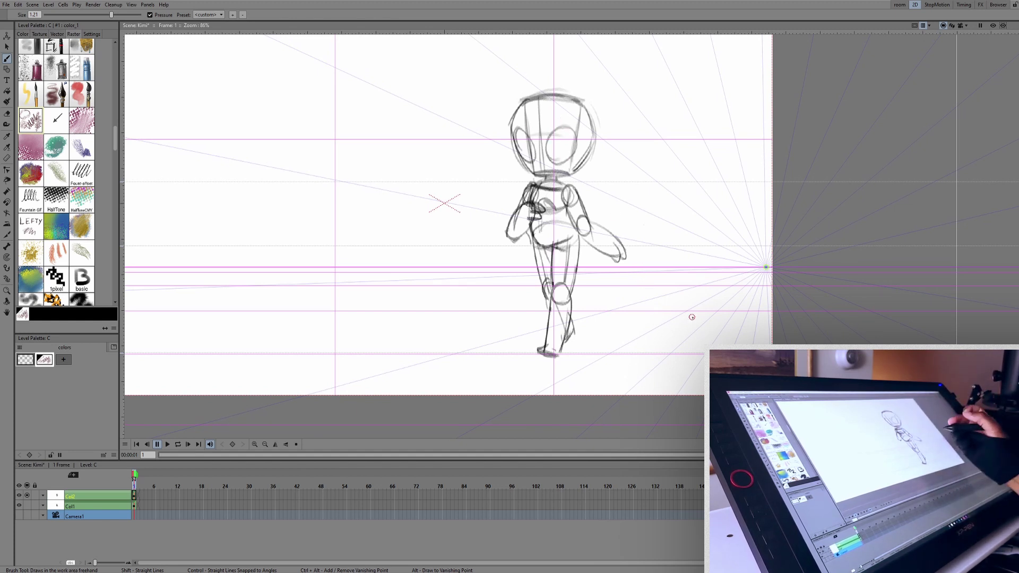
# Step: Darken the inner and outer thigh contours between the pelvis and the knees
pyautogui.moveTo(555, 240); pyautogui.dragTo(554, 291)
pyautogui.moveTo(583, 239); pyautogui.dragTo(571, 287)
pyautogui.moveTo(551, 247)
pyautogui.mouseDown()
pyautogui.moveTo(579, 234)
pyautogui.moveTo(534, 229)
pyautogui.moveTo(541, 286)
pyautogui.mouseUp()
pyautogui.moveTo(707, 316); pyautogui.dragTo(728, 296)
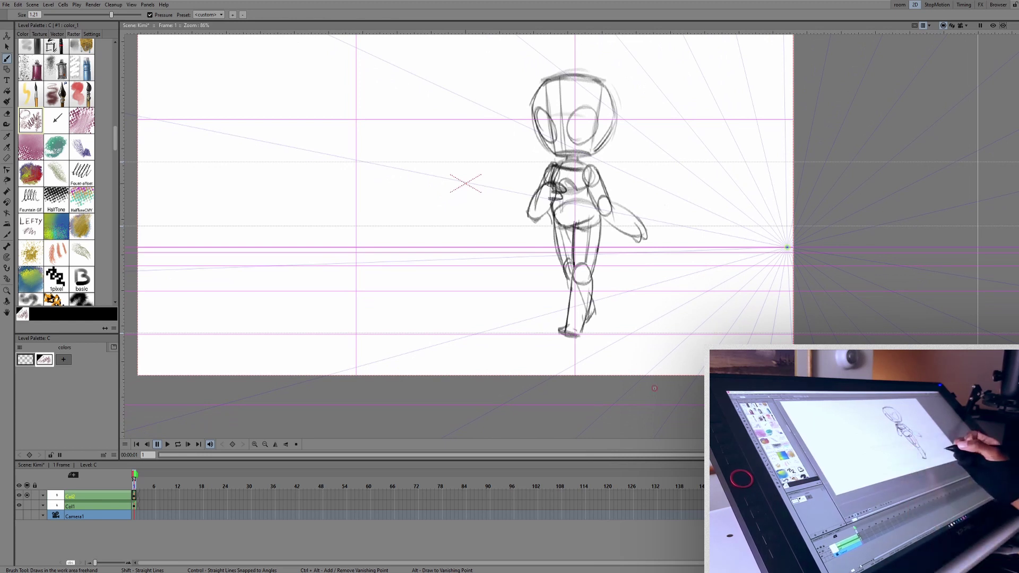
# Step: Sketch the facial details with eyelashes, brows and narrow oval pupils, and add a hair tuft on the head
pyautogui.moveTo(654, 298); pyautogui.dragTo(653, 304)
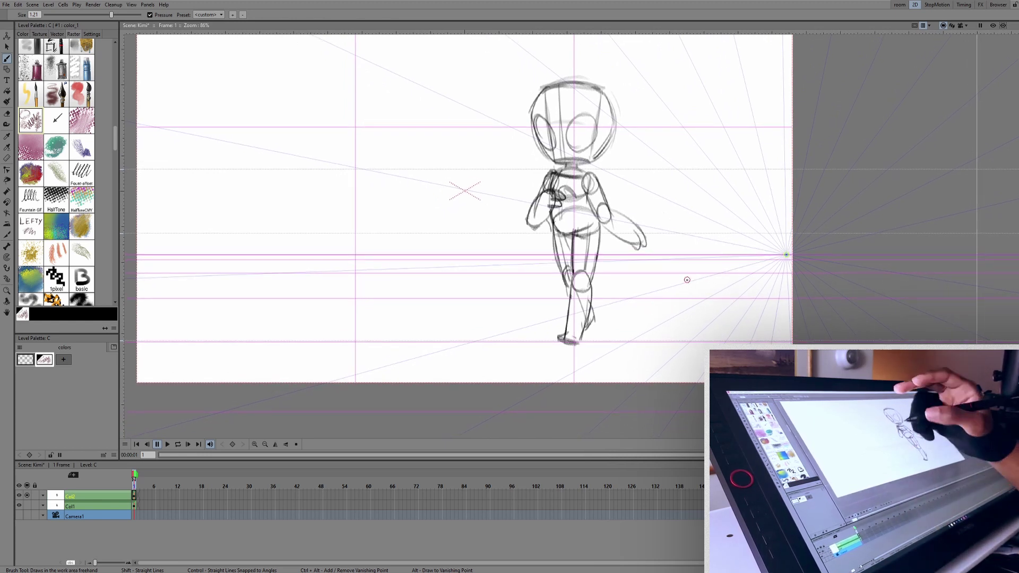
pyautogui.moveTo(659, 274); pyautogui.dragTo(651, 308)
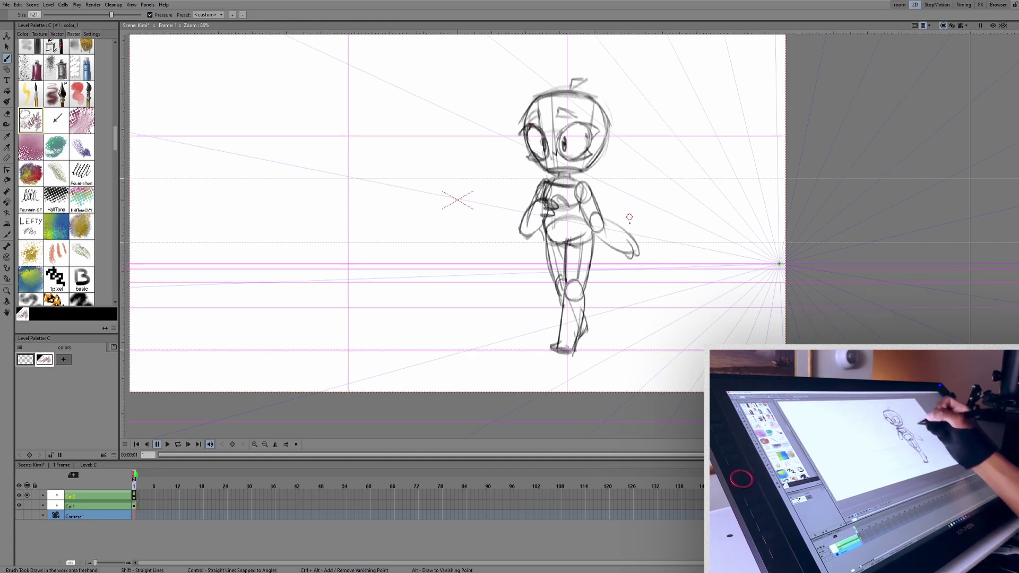
pyautogui.moveTo(536, 137)
pyautogui.mouseDown()
pyautogui.moveTo(549, 154)
pyautogui.moveTo(578, 150)
pyautogui.mouseUp()
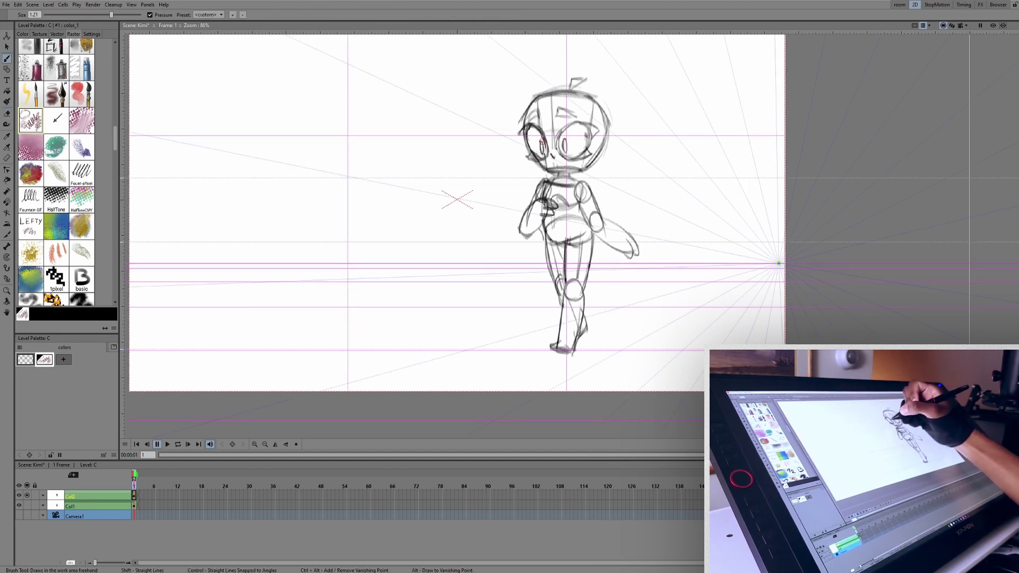
pyautogui.moveTo(542, 140); pyautogui.dragTo(545, 157)
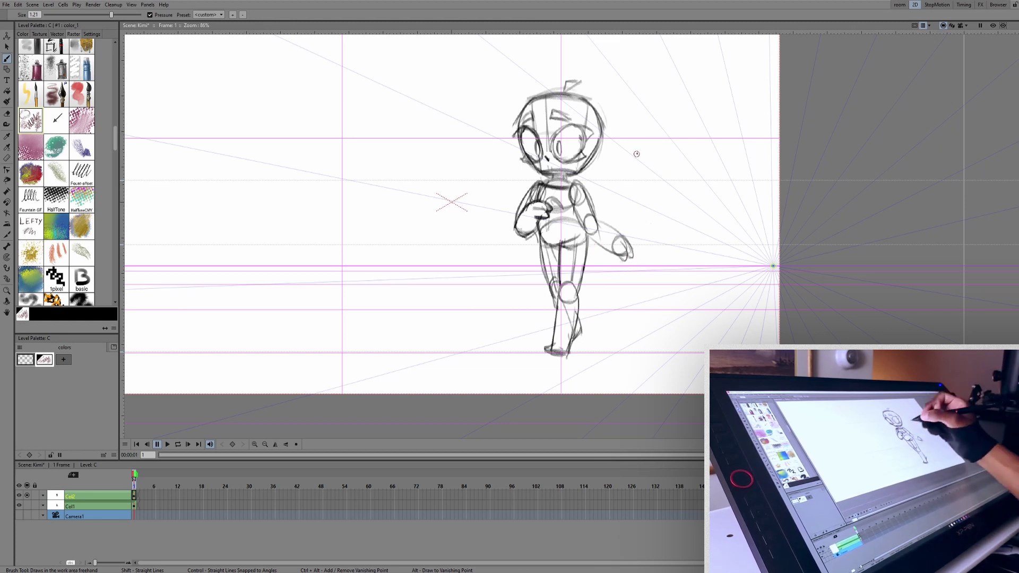
pyautogui.moveTo(636, 153)
pyautogui.mouseDown()
pyautogui.moveTo(617, 194)
pyautogui.moveTo(636, 239)
pyautogui.mouseUp()
pyautogui.hotkey('ctrl', 'z')
pyautogui.moveTo(661, 204)
pyautogui.mouseDown()
pyautogui.moveTo(705, 247)
pyautogui.moveTo(670, 267)
pyautogui.moveTo(678, 293)
pyautogui.moveTo(663, 271)
pyautogui.moveTo(667, 282)
pyautogui.mouseUp()
pyautogui.hotkey('ctrl', 'z')
# Step: Save the scene and draw the tapered head block and neckline on frame 2 of Col2 over the red onion skin
pyautogui.hotkey('ctrl', 's')
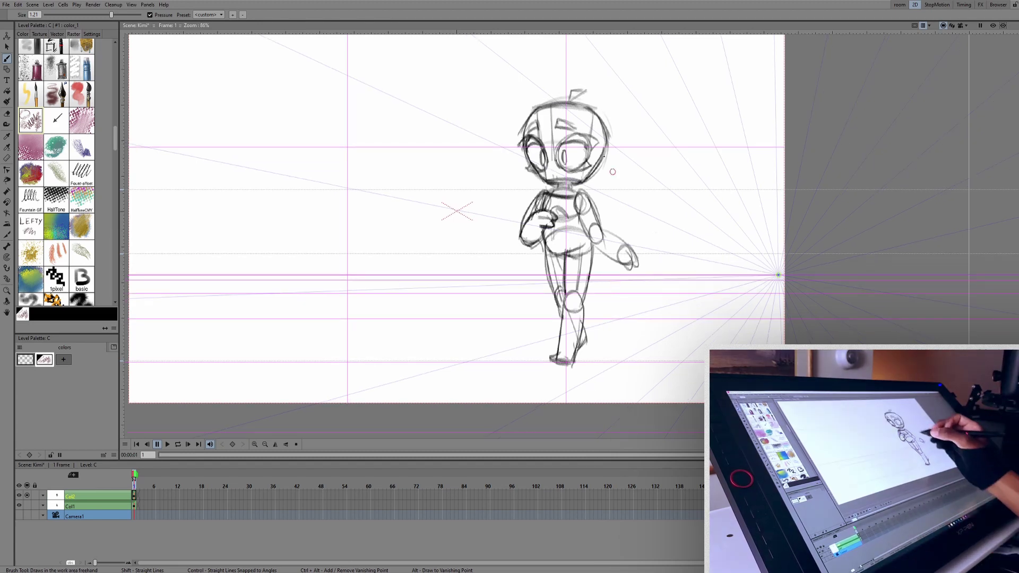
pyautogui.moveTo(668, 284); pyautogui.dragTo(667, 296)
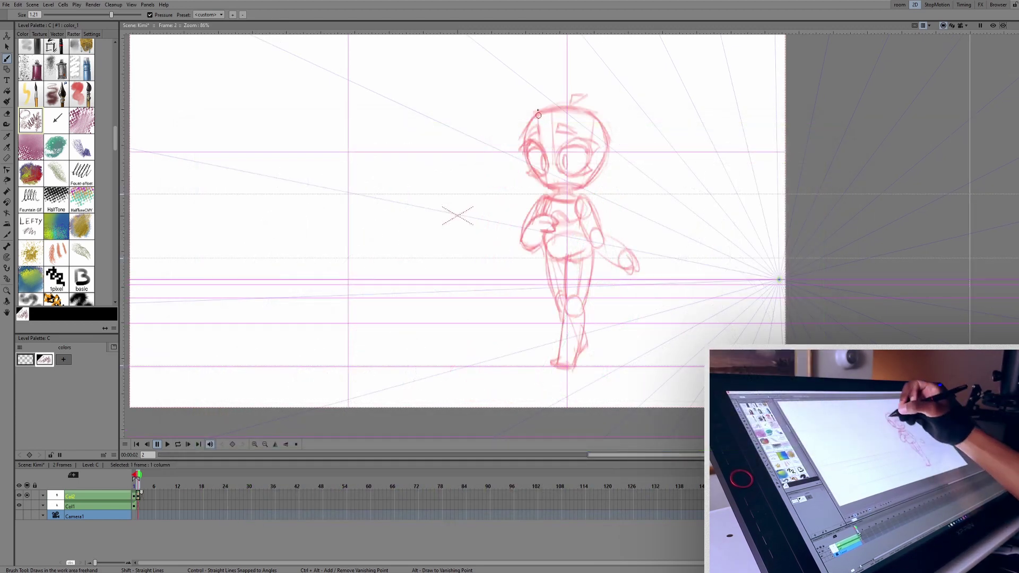
pyautogui.moveTo(537, 113)
pyautogui.mouseDown()
pyautogui.moveTo(545, 182)
pyautogui.moveTo(594, 110)
pyautogui.mouseUp()
pyautogui.moveTo(587, 180); pyautogui.dragTo(593, 118)
pyautogui.moveTo(582, 186); pyautogui.dragTo(549, 188)
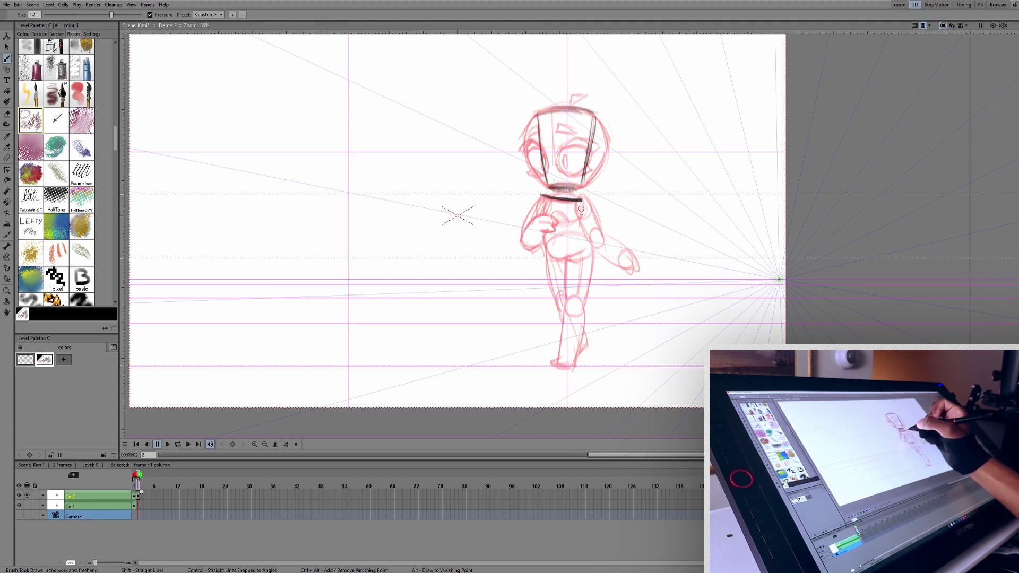
# Step: Redraw the tilted shoulder line below the neck and sketch both sides of the torso over the onion skin
pyautogui.hotkey('ctrl', 'z')
pyautogui.moveTo(565, 199); pyautogui.dragTo(580, 194)
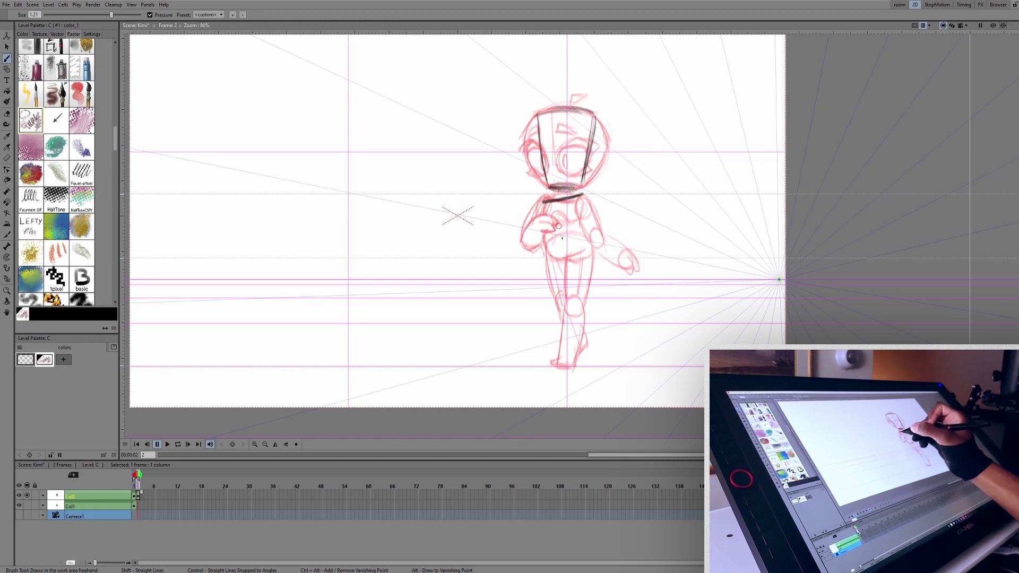
pyautogui.hotkey('ctrl', 'z')
pyautogui.moveTo(544, 203); pyautogui.dragTo(548, 254)
pyautogui.moveTo(583, 197); pyautogui.dragTo(587, 245)
# Step: Sketch the pelvis and two separated legs with knee circles and feet on frame 2 of Col2
pyautogui.scroll(2, 567, 237)
pyautogui.moveTo(463, 260); pyautogui.dragTo(450, 406)
pyautogui.moveTo(516, 268); pyautogui.dragTo(536, 384)
pyautogui.moveTo(472, 336); pyautogui.dragTo(464, 395)
pyautogui.moveTo(445, 407); pyautogui.dragTo(476, 408)
pyautogui.moveTo(483, 332); pyautogui.dragTo(479, 399)
pyautogui.press('.')
pyautogui.moveTo(495, 265); pyautogui.dragTo(528, 392)
pyautogui.moveTo(535, 319); pyautogui.dragTo(547, 384)
pyautogui.moveTo(524, 393); pyautogui.dragTo(546, 388)
pyautogui.moveTo(525, 250); pyautogui.dragTo(536, 311)
pyautogui.hotkey('ctrl', 'z')
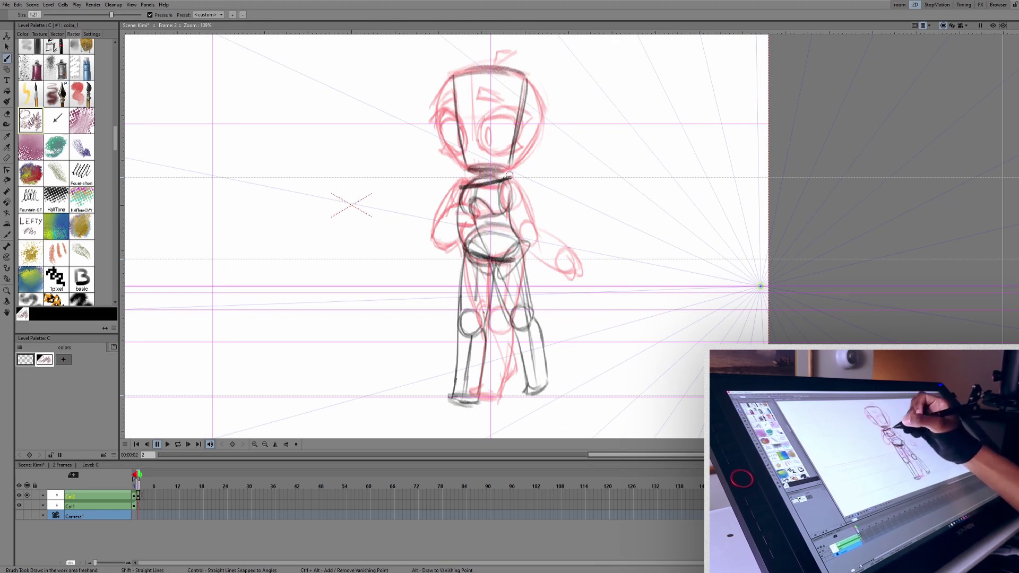
# Step: Redraw the upper arm hanging from the raised shoulder and darken its outer contour
pyautogui.moveTo(497, 224); pyautogui.dragTo(514, 186)
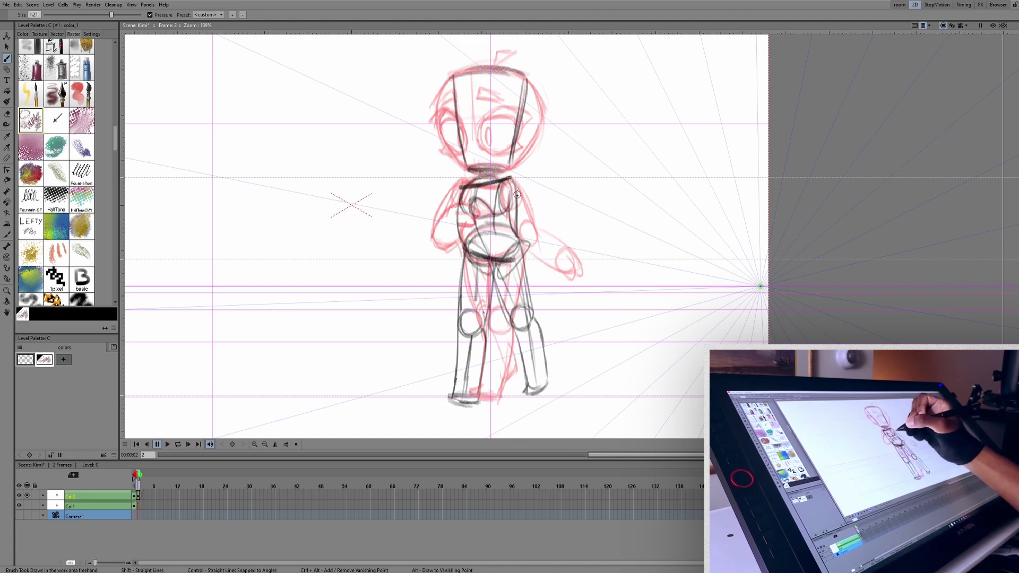
pyautogui.hotkey('ctrl', 'z')
pyautogui.hotkey('ctrl', 'z')
pyautogui.hotkey('ctrl', 'z')
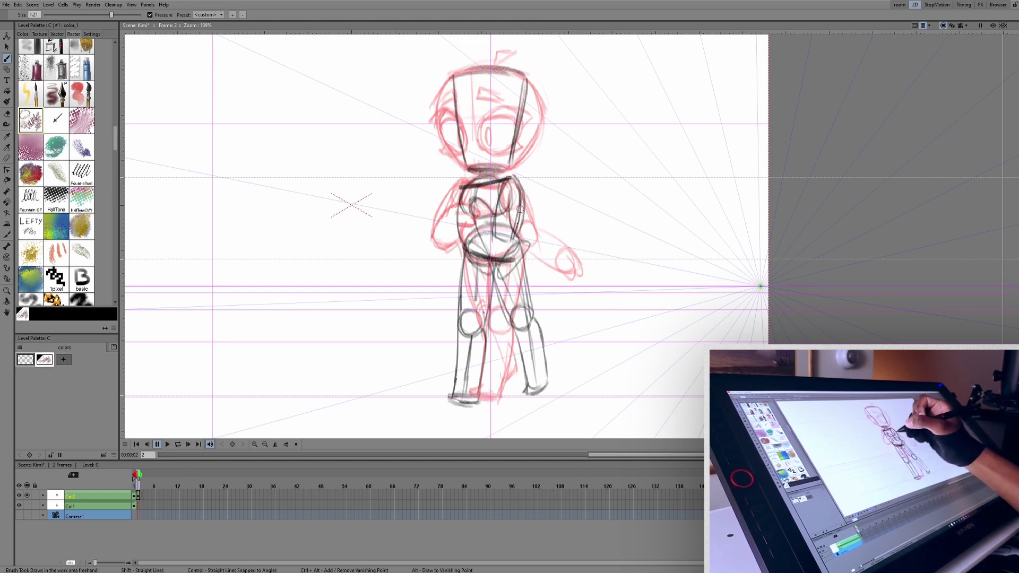
pyautogui.moveTo(514, 234); pyautogui.dragTo(511, 240)
pyautogui.press('e')
pyautogui.press('b')
pyautogui.moveTo(518, 194)
pyautogui.mouseDown()
pyautogui.moveTo(510, 226)
pyautogui.moveTo(520, 198)
pyautogui.mouseUp()
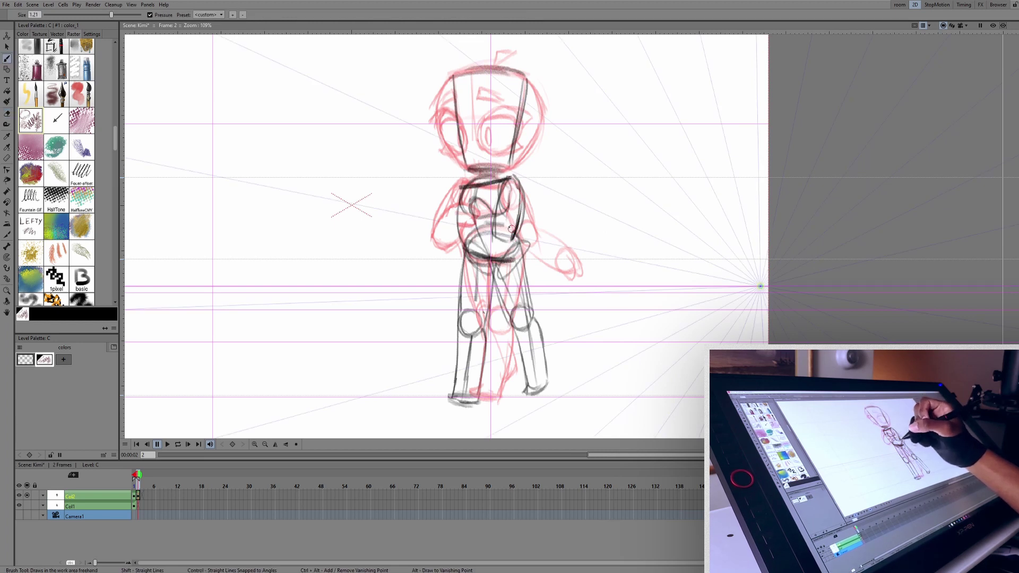
# Step: Erase the lower part of the stepping leg, redraw its shin and calf, and compare with the frame 1 pose
pyautogui.moveTo(531, 348)
pyautogui.mouseDown()
pyautogui.moveTo(543, 367)
pyautogui.moveTo(539, 341)
pyautogui.mouseUp()
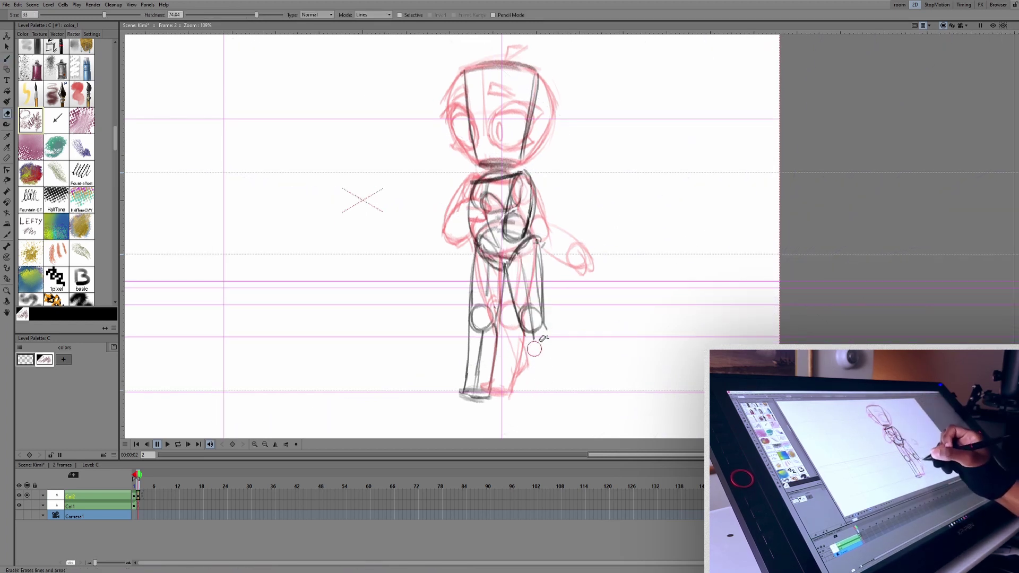
pyautogui.press('b')
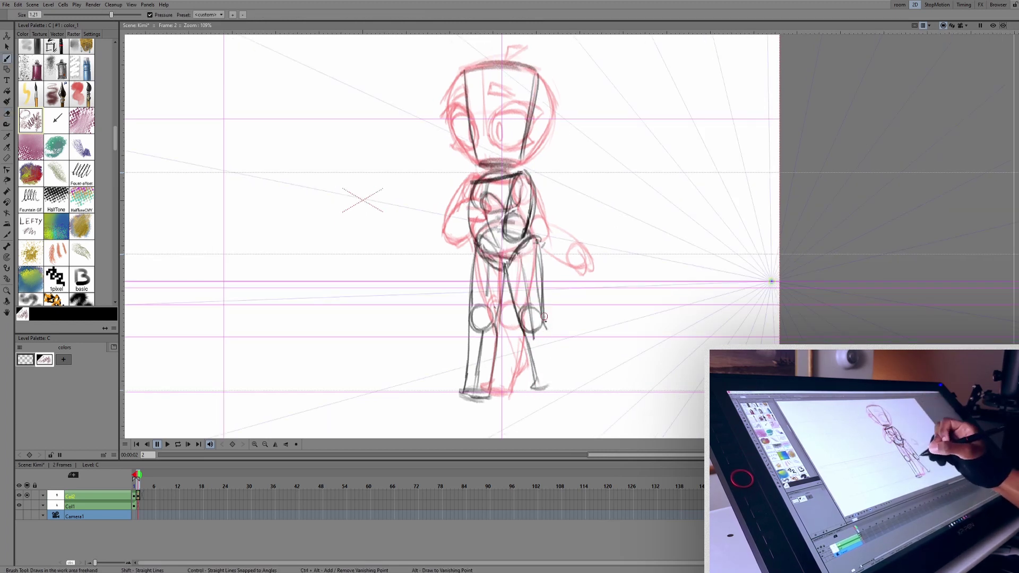
pyautogui.moveTo(550, 332)
pyautogui.mouseDown()
pyautogui.moveTo(554, 381)
pyautogui.moveTo(540, 392)
pyautogui.mouseUp()
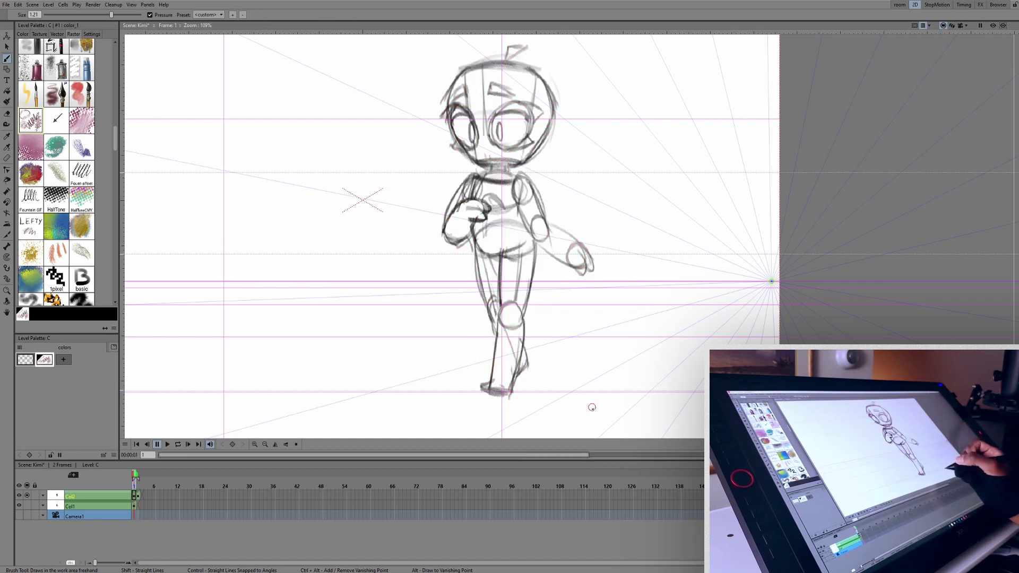
pyautogui.press('.')
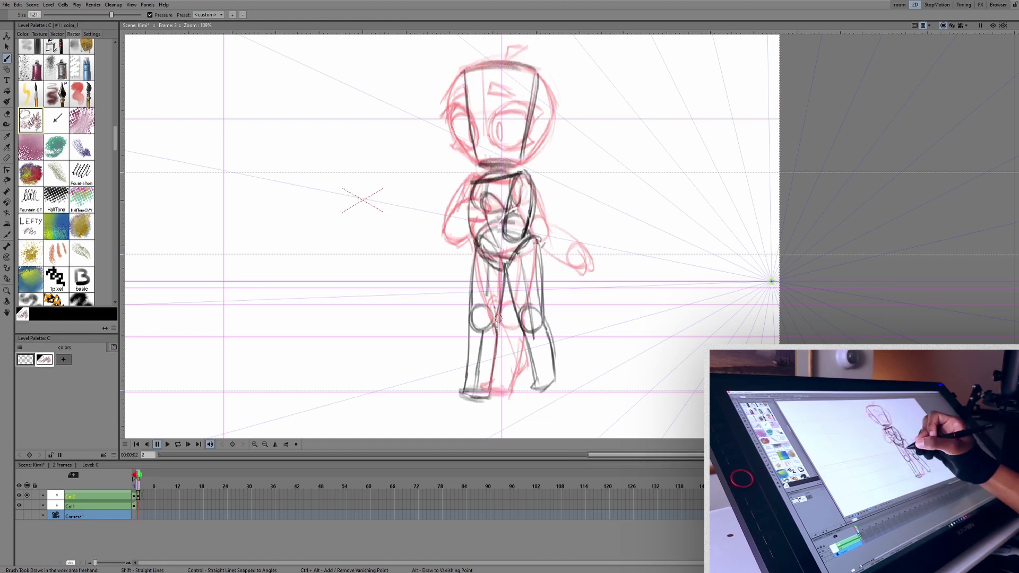
pyautogui.moveTo(619, 339); pyautogui.dragTo(622, 334)
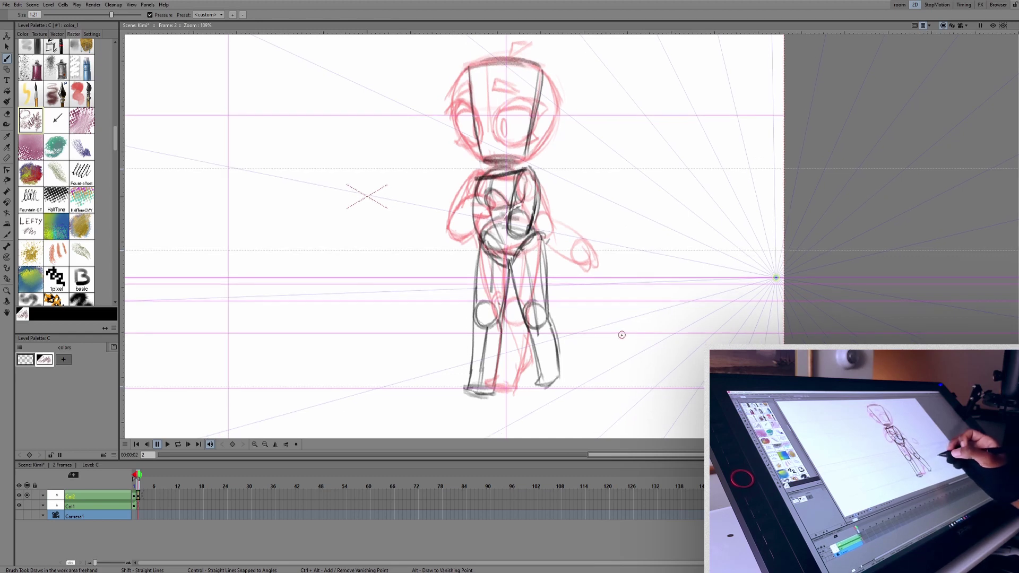
pyautogui.press(',')
pyautogui.press('.')
# Step: Erase the stepping leg's knee area, then redraw the knee circle and the foot's lower edge
pyautogui.press('e')
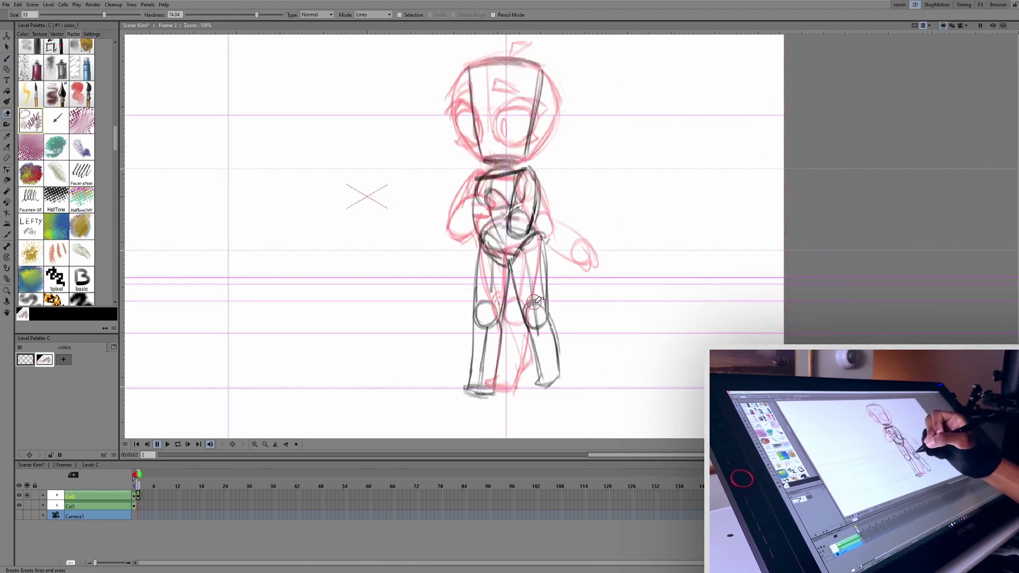
pyautogui.moveTo(532, 298); pyautogui.dragTo(540, 330)
pyautogui.press('b')
pyautogui.moveTo(542, 381)
pyautogui.mouseDown()
pyautogui.moveTo(542, 390)
pyautogui.moveTo(556, 380)
pyautogui.mouseUp()
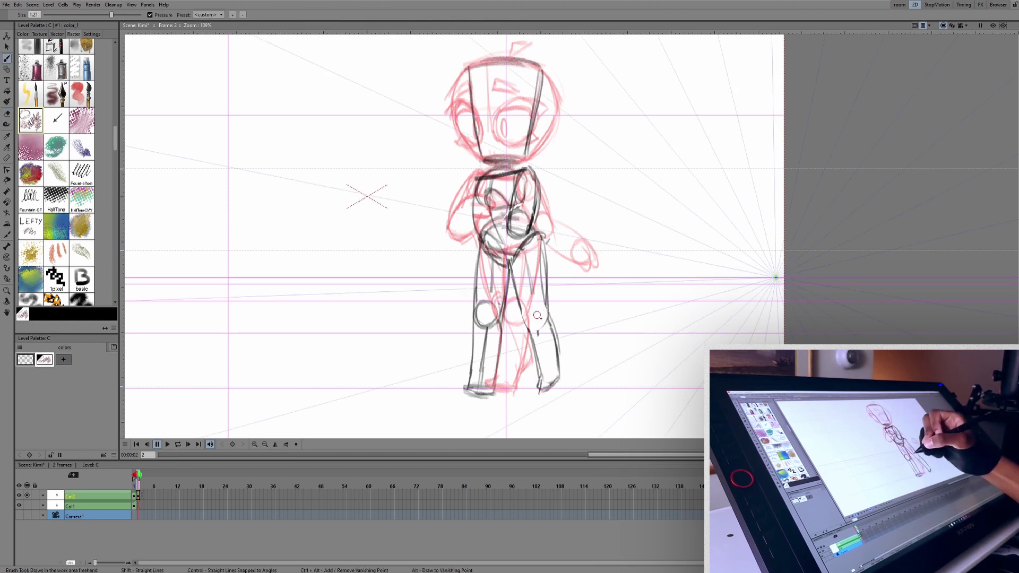
pyautogui.moveTo(540, 318)
pyautogui.mouseDown()
pyautogui.moveTo(528, 316)
pyautogui.moveTo(540, 324)
pyautogui.mouseUp()
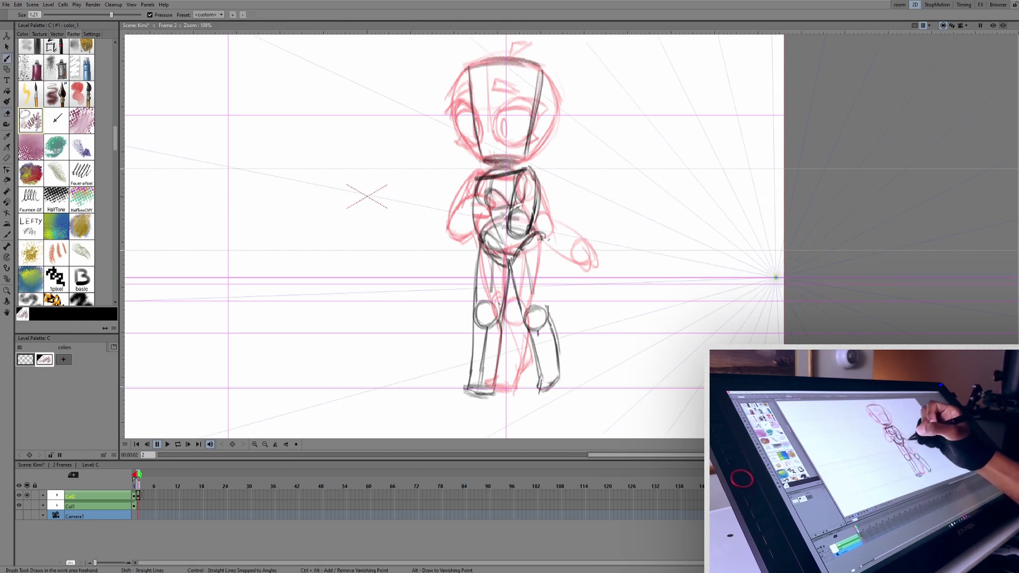
pyautogui.moveTo(533, 299)
pyautogui.mouseDown()
pyautogui.moveTo(547, 322)
pyautogui.moveTo(547, 251)
pyautogui.moveTo(517, 260)
pyautogui.moveTo(529, 318)
pyautogui.mouseUp()
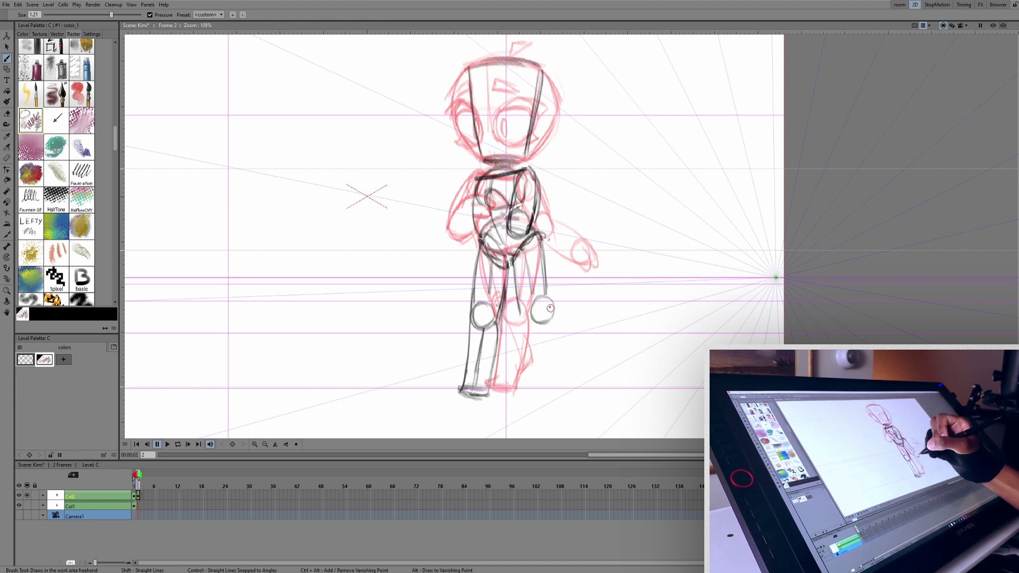
pyautogui.press('e')
pyautogui.press('b')
pyautogui.moveTo(512, 263); pyautogui.dragTo(536, 322)
pyautogui.hotkey('ctrl', 'z')
pyautogui.hotkey('ctrl', 'z')
pyautogui.hotkey('ctrl', 'z')
pyautogui.hotkey('ctrl', 'z')
pyautogui.hotkey('ctrl', 'z')
pyautogui.hotkey('ctrl', 'z')
pyautogui.hotkey('ctrl', 'z')
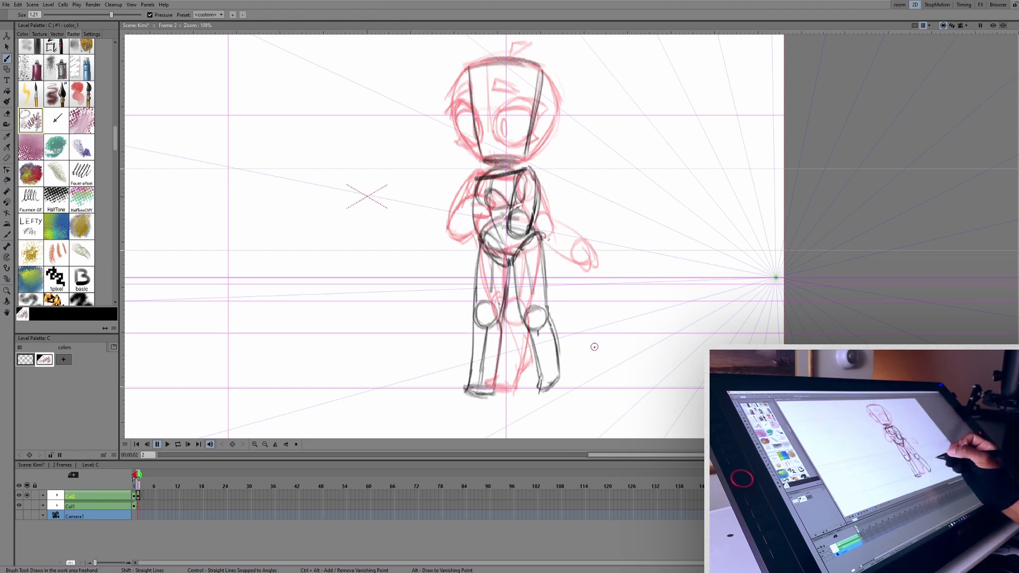
# Step: Erase the stepping leg from the foot up and redraw the thigh contours with a slightly higher knee circle
pyautogui.press('e')
pyautogui.moveTo(554, 395)
pyautogui.mouseDown()
pyautogui.moveTo(540, 380)
pyautogui.moveTo(551, 329)
pyautogui.moveTo(528, 348)
pyautogui.moveTo(548, 267)
pyautogui.moveTo(520, 284)
pyautogui.moveTo(533, 258)
pyautogui.moveTo(521, 272)
pyautogui.moveTo(538, 303)
pyautogui.moveTo(523, 303)
pyautogui.moveTo(535, 293)
pyautogui.moveTo(545, 312)
pyautogui.mouseUp()
pyautogui.press('b')
pyautogui.moveTo(513, 264)
pyautogui.mouseDown()
pyautogui.moveTo(526, 313)
pyautogui.moveTo(516, 278)
pyautogui.mouseUp()
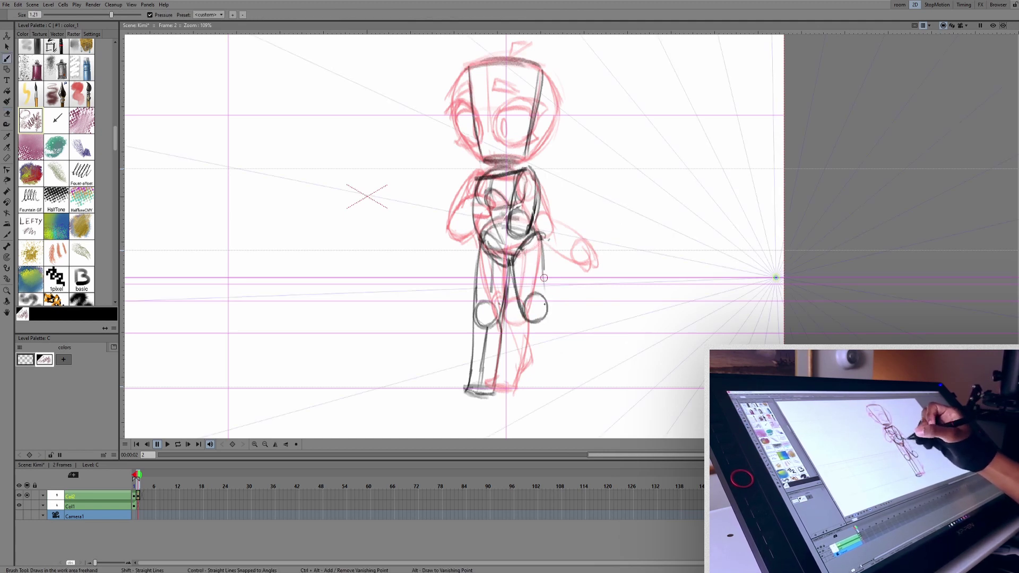
pyautogui.moveTo(527, 322); pyautogui.dragTo(538, 381)
pyautogui.hotkey('ctrl', 'z')
pyautogui.moveTo(526, 320)
pyautogui.mouseDown()
pyautogui.moveTo(539, 380)
pyautogui.moveTo(544, 365)
pyautogui.mouseUp()
pyautogui.hotkey('ctrl', 'z')
pyautogui.hotkey('ctrl', 'z')
pyautogui.hotkey('ctrl', 'z')
pyautogui.hotkey('ctrl', 'z')
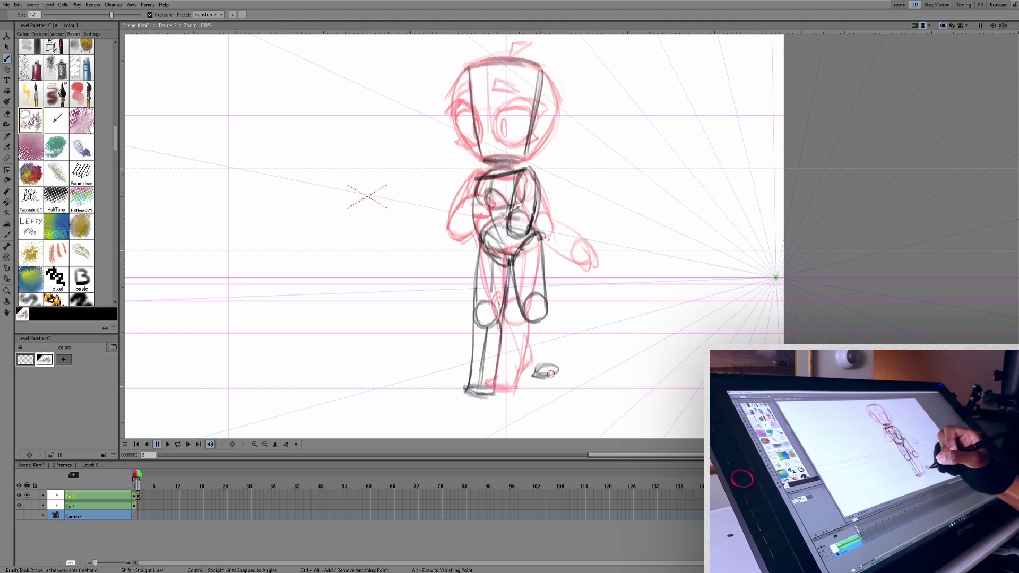
# Step: Draw the front and back contours of the stepping leg's lower part from the knee circle to the oval foot
pyautogui.moveTo(523, 319); pyautogui.dragTo(535, 376)
pyautogui.moveTo(548, 309); pyautogui.dragTo(557, 371)
pyautogui.press('s')
pyautogui.moveTo(525, 318); pyautogui.dragTo(523, 324)
# Step: Rework the pelvis and the planted foot, and sketch the forearm crossing the waist
pyautogui.press('e')
pyautogui.moveTo(481, 236); pyautogui.dragTo(506, 255)
pyautogui.moveTo(468, 376); pyautogui.dragTo(499, 386)
pyautogui.moveTo(485, 239)
pyautogui.mouseDown()
pyautogui.moveTo(508, 265)
pyautogui.moveTo(540, 234)
pyautogui.mouseUp()
pyautogui.moveTo(469, 209); pyautogui.dragTo(523, 228)
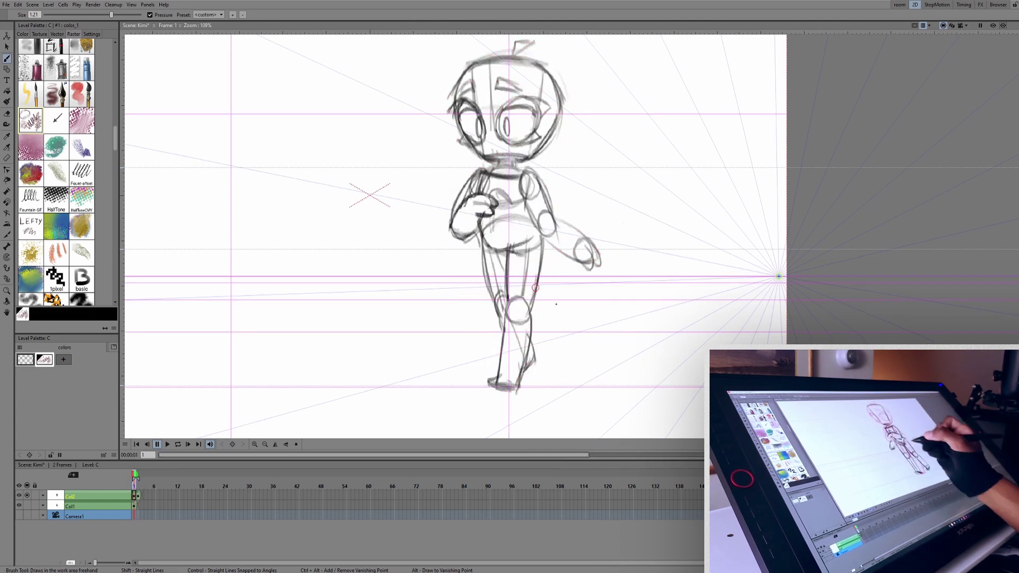
# Step: Return to frame 2 and sketch both eye ovals, the cheek and the first lash over the onion skin
pyautogui.press('.')
pyautogui.moveTo(650, 354); pyautogui.dragTo(657, 367)
pyautogui.moveTo(507, 124); pyautogui.dragTo(546, 150)
pyautogui.moveTo(457, 118); pyautogui.dragTo(487, 157)
pyautogui.moveTo(466, 150); pyautogui.dragTo(489, 161)
pyautogui.moveTo(535, 109); pyautogui.dragTo(555, 120)
pyautogui.moveTo(513, 133); pyautogui.dragTo(513, 142)
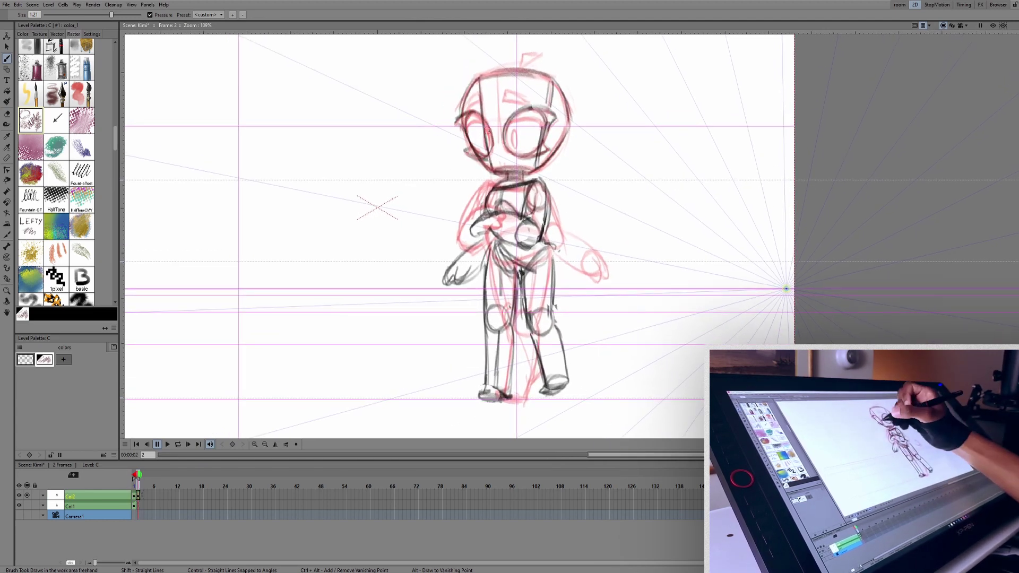
# Step: Add the oval pupils, brows and hair tuft to the frame 2 head, and save the scene
pyautogui.moveTo(611, 327); pyautogui.dragTo(616, 328)
pyautogui.press('.')
pyautogui.moveTo(485, 131); pyautogui.dragTo(486, 149)
pyautogui.moveTo(464, 109); pyautogui.dragTo(481, 93)
pyautogui.moveTo(505, 91); pyautogui.dragTo(531, 99)
pyautogui.moveTo(520, 68); pyautogui.dragTo(541, 50)
pyautogui.moveTo(609, 370); pyautogui.dragTo(623, 361)
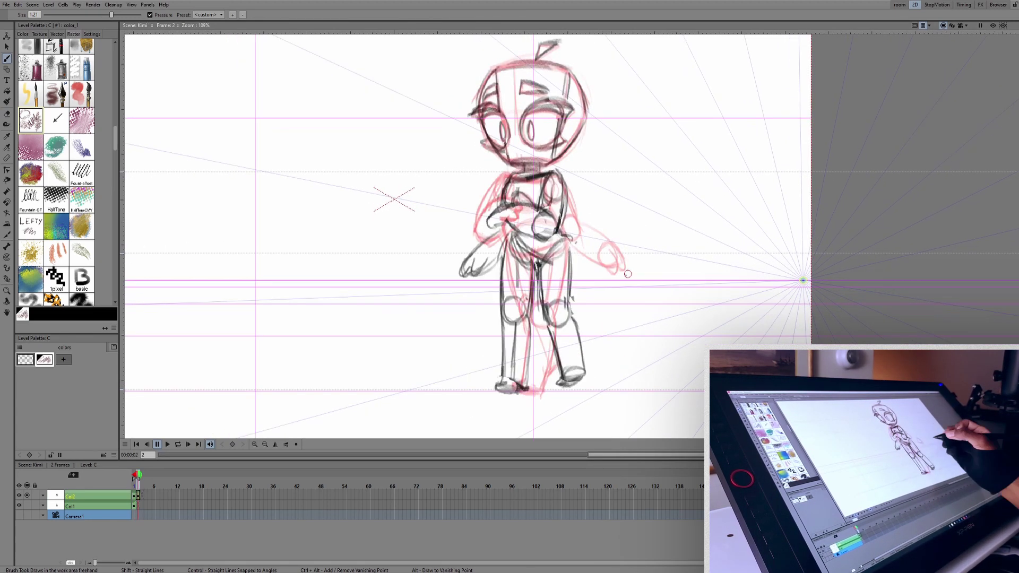
pyautogui.moveTo(468, 294); pyautogui.dragTo(473, 298)
pyautogui.hotkey('ctrl', 's')
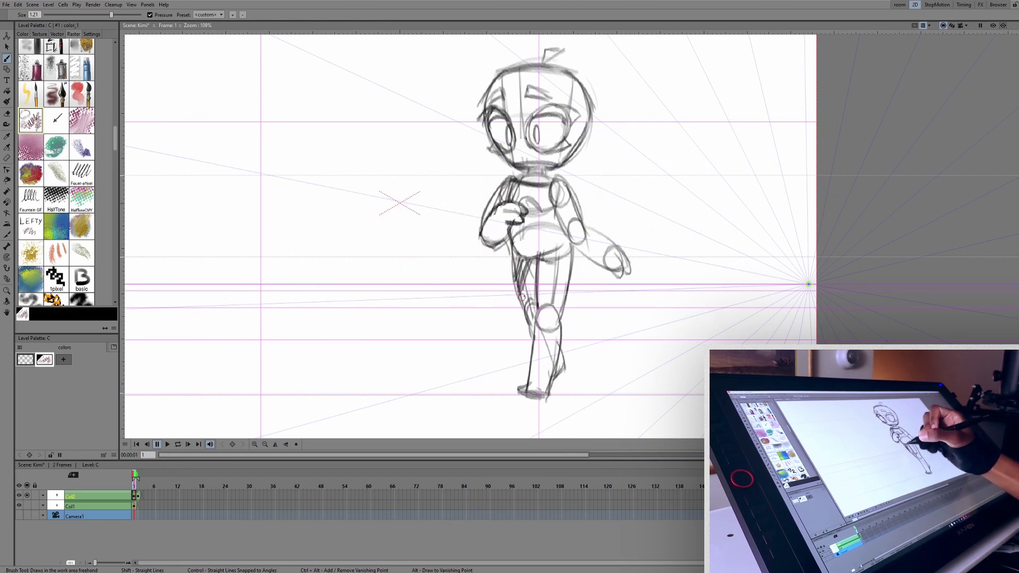
pyautogui.moveTo(531, 294); pyautogui.dragTo(535, 335)
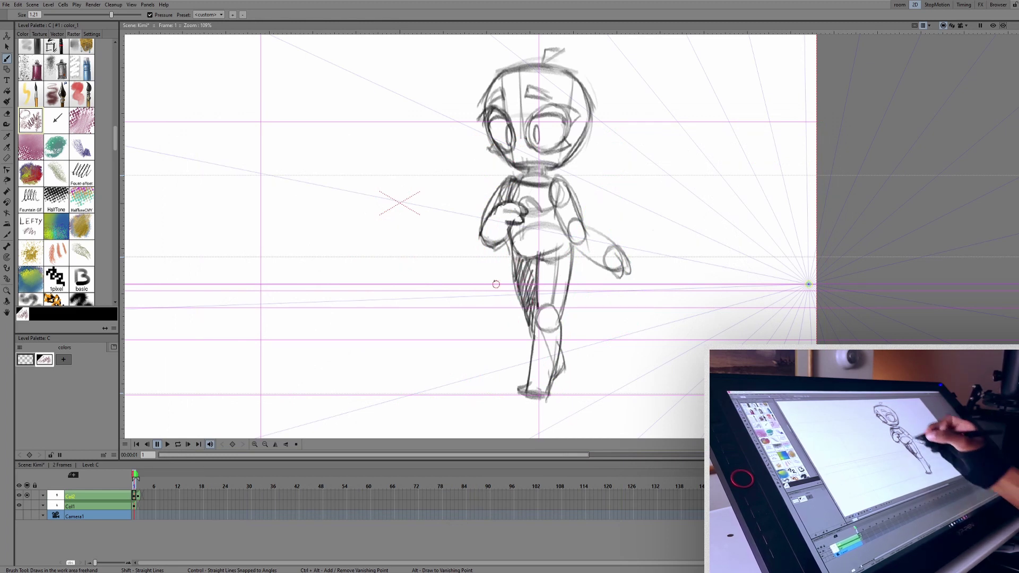
pyautogui.hotkey('ctrl', 'z')
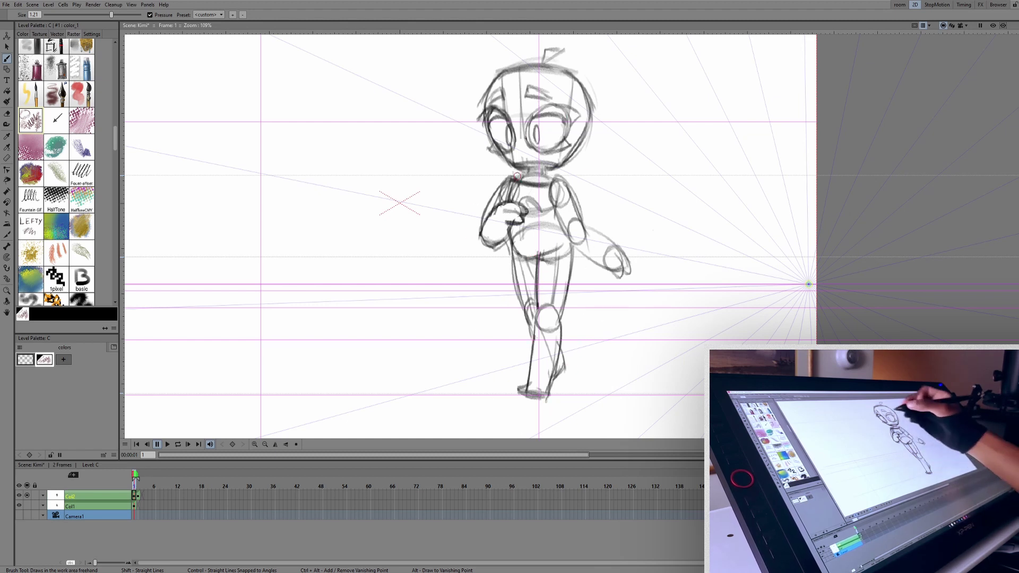
pyautogui.moveTo(517, 275); pyautogui.dragTo(557, 329)
pyautogui.hotkey('ctrl', 'z')
pyautogui.hotkey('ctrl', 'z')
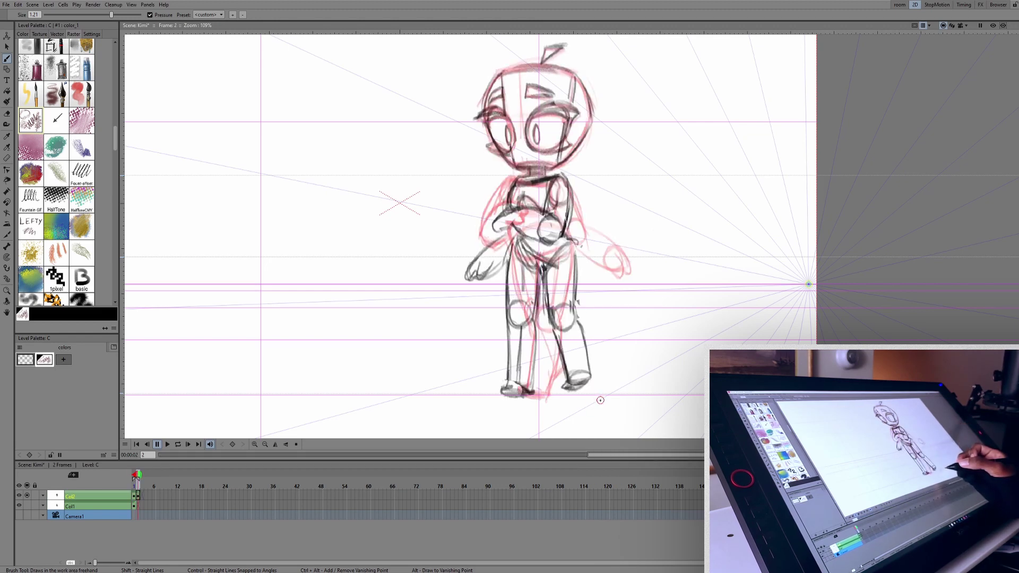
# Step: Insert an extra frame between the two poses on Col2 and start a new blank drawing at frame 2
pyautogui.press('.')
pyautogui.press('d')
pyautogui.moveTo(657, 306); pyautogui.dragTo(659, 305)
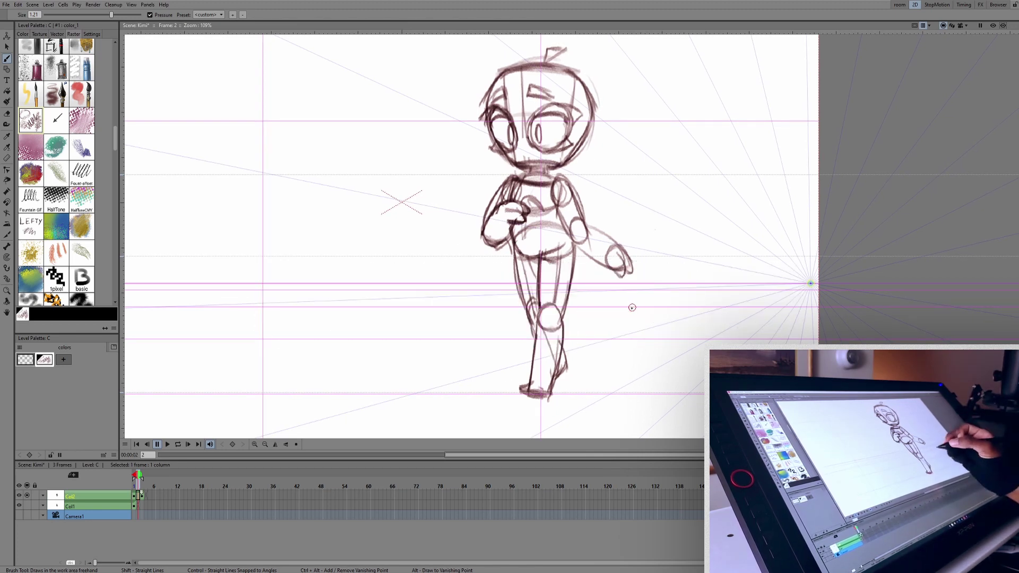
pyautogui.click(619, 129)
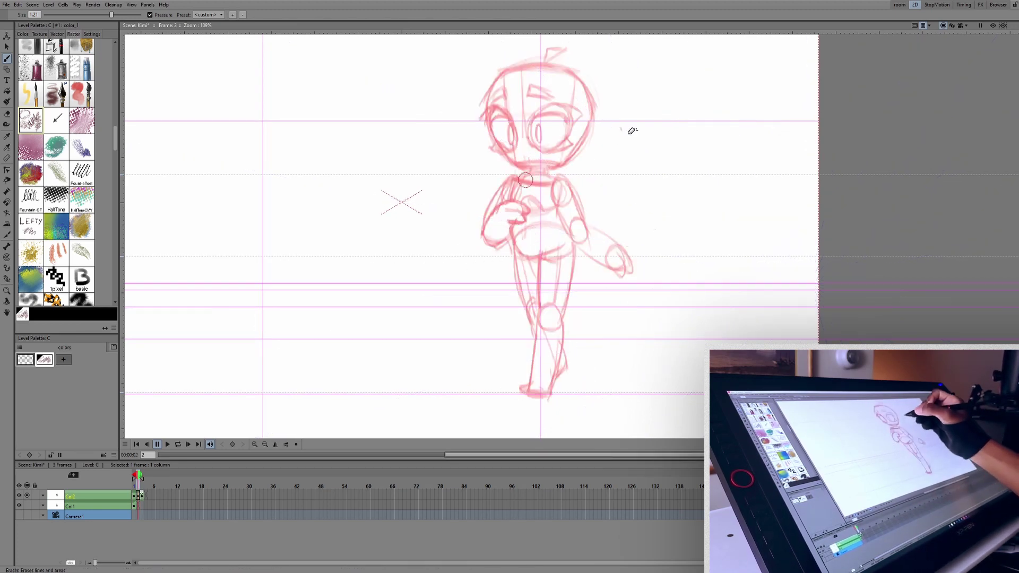
# Step: Draw the tapered head block of the in-between pose with its top edge, chin line and two slanted sides
pyautogui.moveTo(516, 59); pyautogui.dragTo(566, 55)
pyautogui.hotkey('ctrl', 'z')
pyautogui.hotkey('ctrl', 'z')
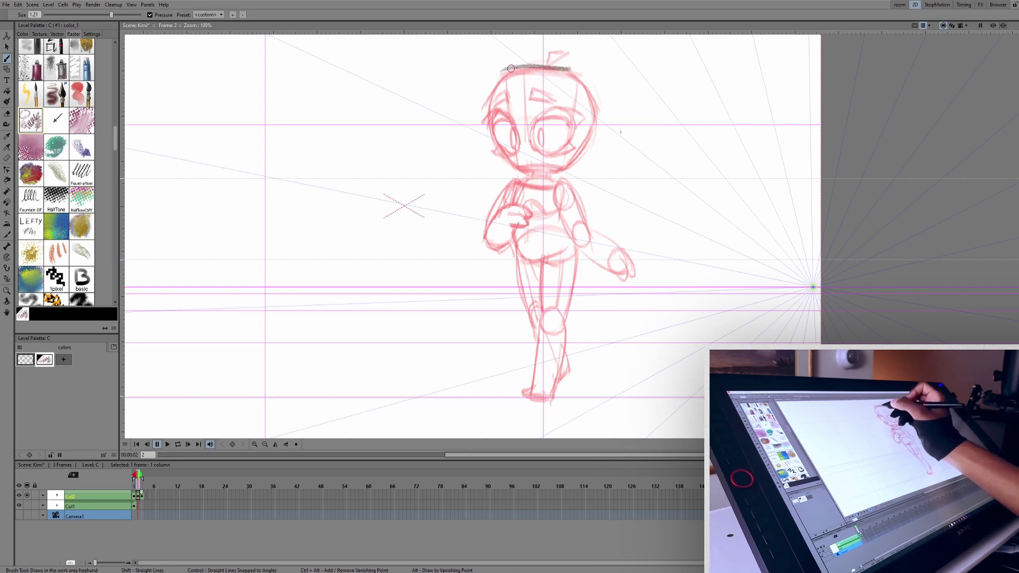
pyautogui.moveTo(513, 68); pyautogui.dragTo(576, 70)
pyautogui.hotkey('ctrl', 'z')
pyautogui.moveTo(515, 166); pyautogui.dragTo(557, 162)
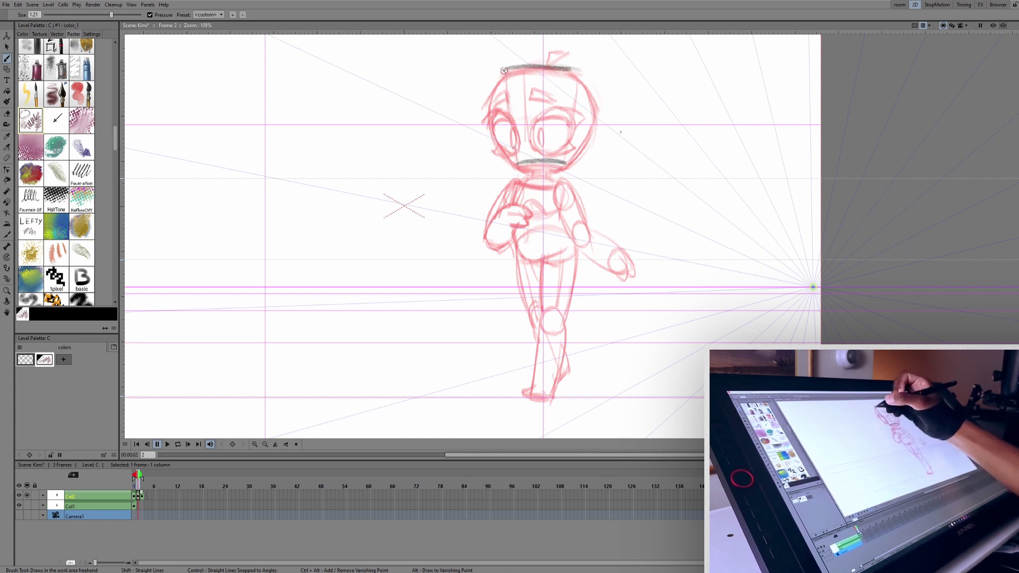
pyautogui.moveTo(506, 78); pyautogui.dragTo(516, 165)
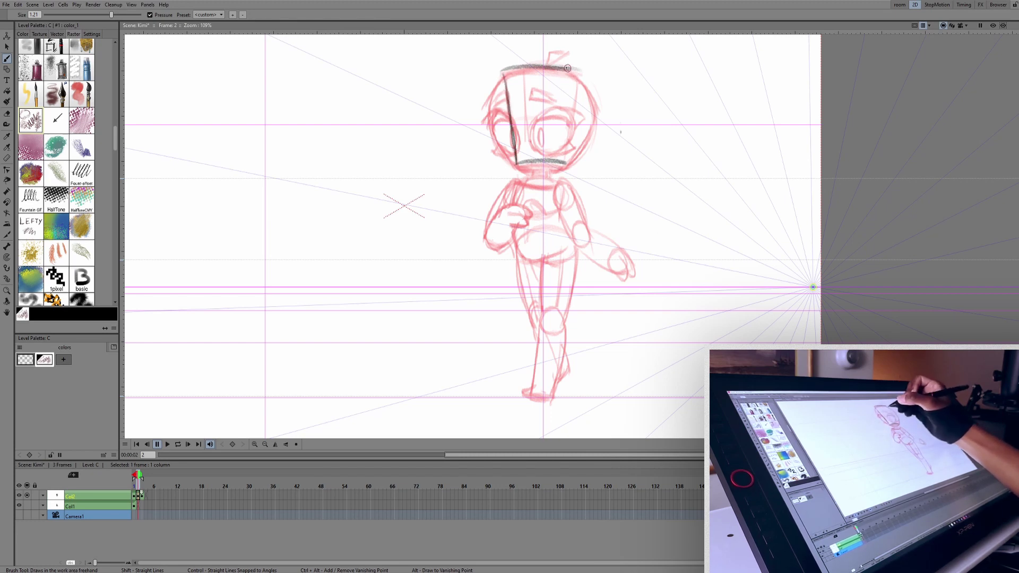
pyautogui.moveTo(577, 71); pyautogui.dragTo(563, 162)
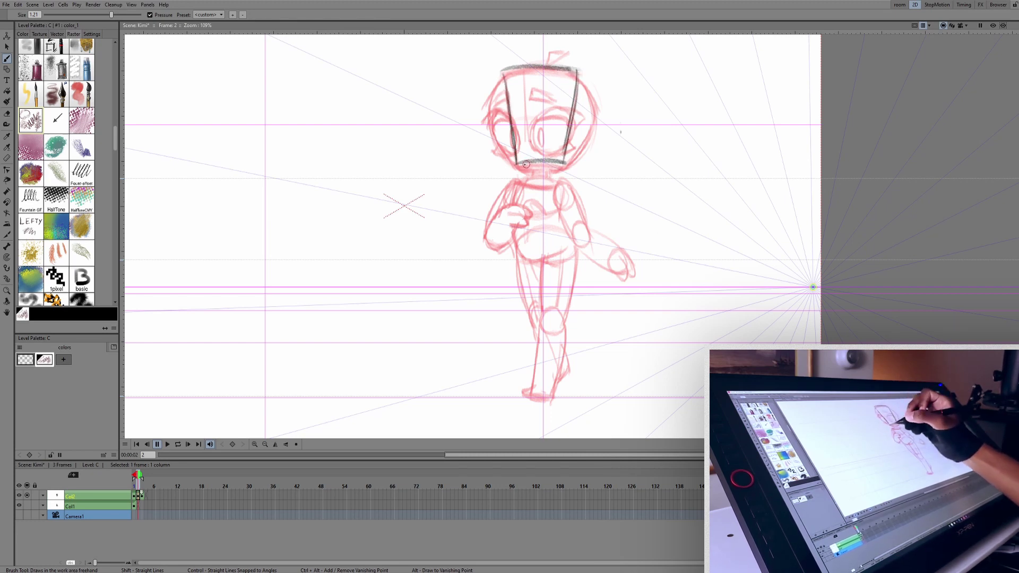
# Step: Draw the shoulder line under the head block and sketch the in-between arms against the red and green onion skins
pyautogui.press(',')
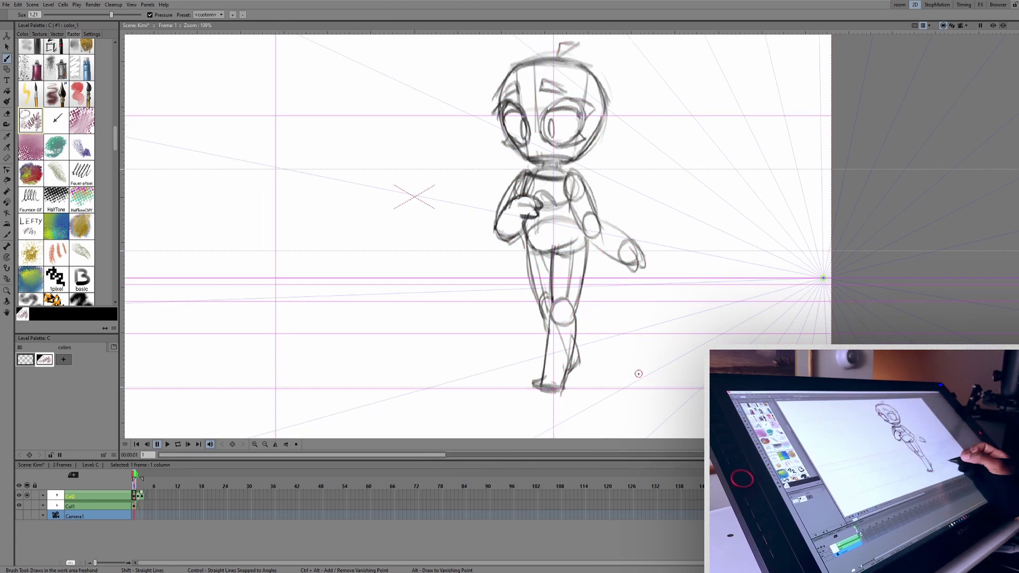
pyautogui.press('.')
pyautogui.moveTo(524, 173); pyautogui.dragTo(572, 171)
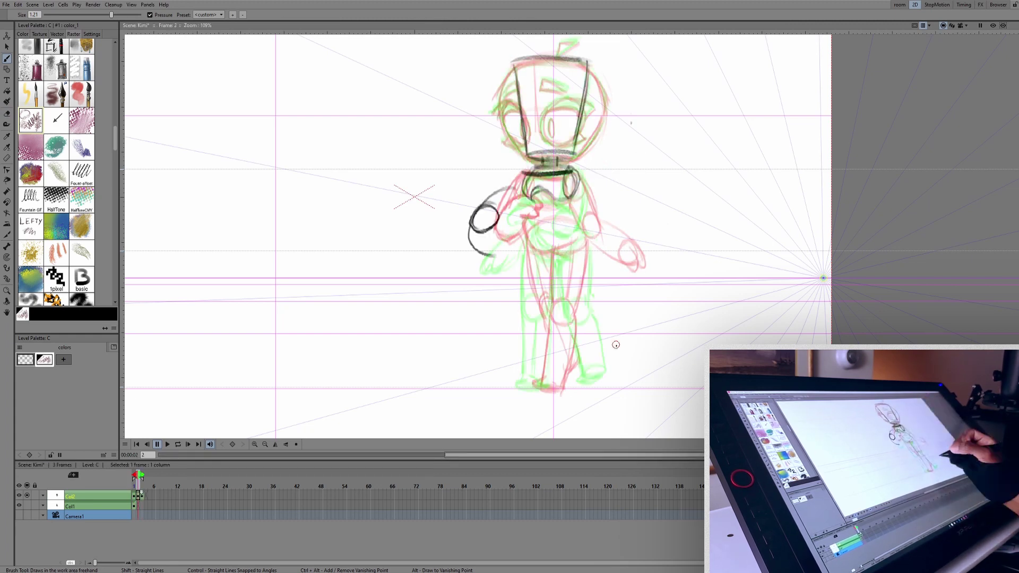
pyautogui.press(',')
pyautogui.press('.')
pyautogui.moveTo(579, 208); pyautogui.dragTo(609, 273)
# Step: Compare the in-between with its neighbouring frames, then refine the hanging upper arm and the outward-swung hand
pyautogui.press('.')
pyautogui.press(',')
pyautogui.press(',')
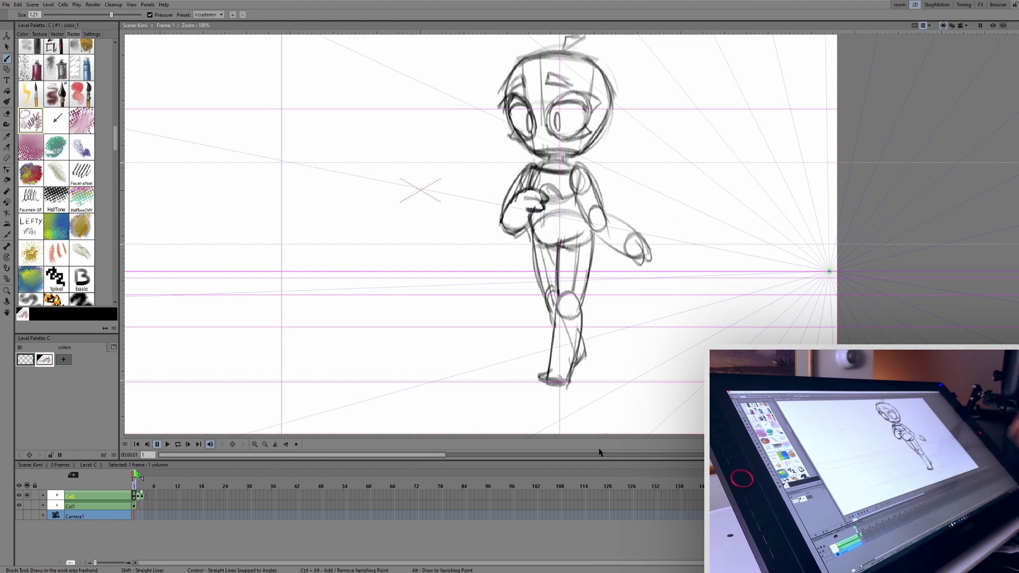
pyautogui.moveTo(660, 293); pyautogui.dragTo(666, 290)
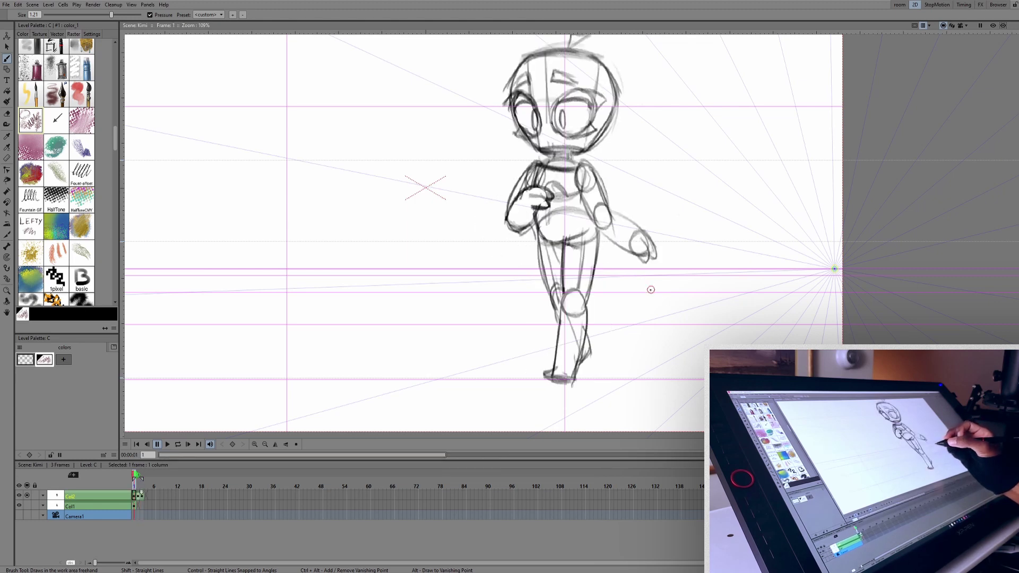
pyautogui.press(',')
pyautogui.rightClick(646, 313)
pyautogui.click(688, 364)
pyautogui.moveTo(583, 163); pyautogui.dragTo(600, 212)
pyautogui.moveTo(501, 194); pyautogui.dragTo(481, 215)
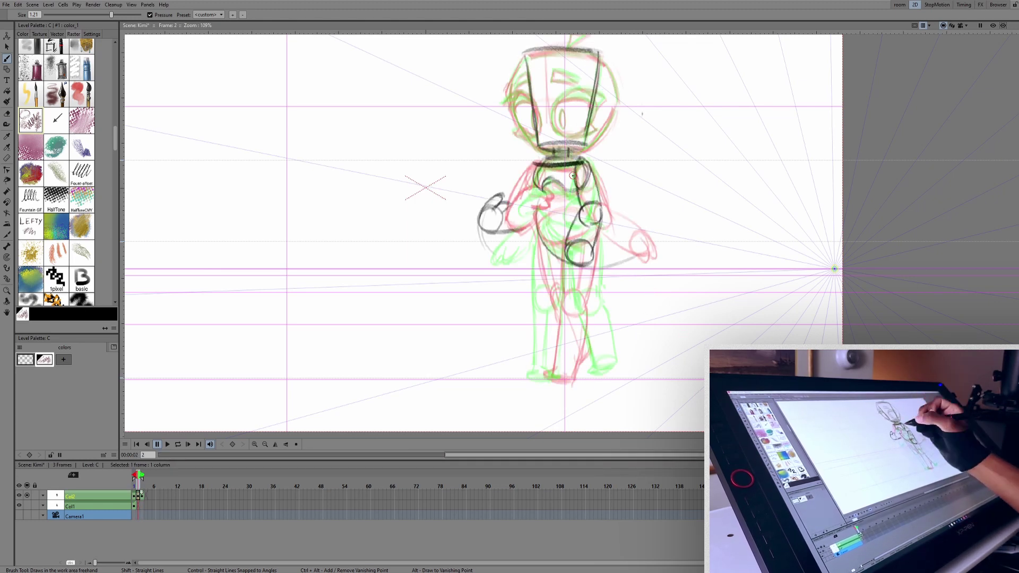
# Step: Draw the in-between's rounded head outline, both eyes with pupils, the eyebrows and the leaf stem around the head block
pyautogui.moveTo(628, 128); pyautogui.dragTo(625, 151)
pyautogui.moveTo(521, 75); pyautogui.dragTo(501, 114)
pyautogui.moveTo(596, 75); pyautogui.dragTo(613, 139)
pyautogui.moveTo(552, 123); pyautogui.dragTo(580, 157)
pyautogui.moveTo(508, 121); pyautogui.dragTo(532, 155)
pyautogui.moveTo(529, 131); pyautogui.dragTo(531, 152)
pyautogui.moveTo(557, 131); pyautogui.dragTo(559, 149)
pyautogui.moveTo(548, 93); pyautogui.dragTo(575, 104)
pyautogui.moveTo(565, 69); pyautogui.dragTo(585, 52)
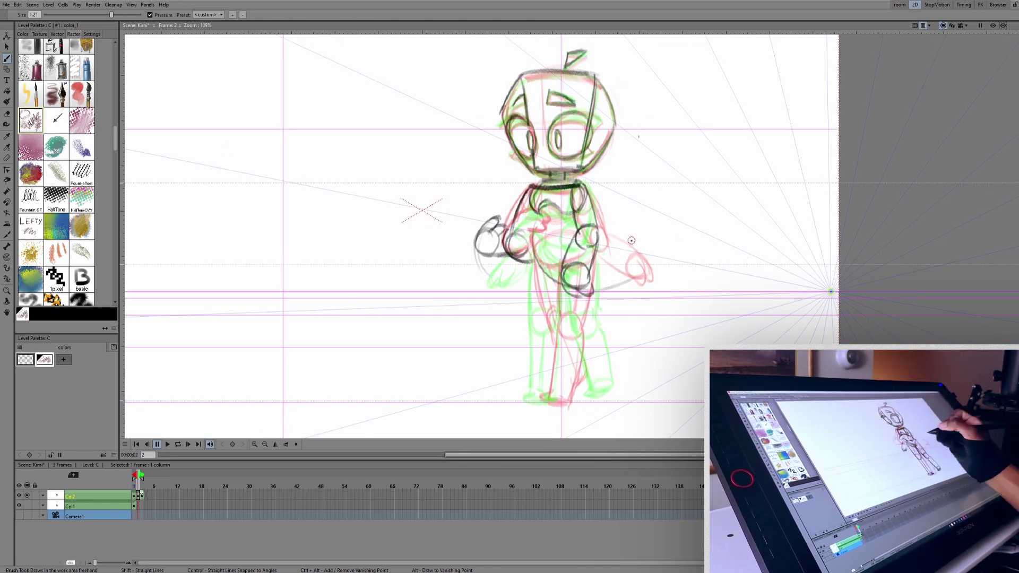
pyautogui.moveTo(512, 108); pyautogui.dragTo(526, 96)
# Step: Sketch the in-between's pelvis curve and the side of the torso below the shoulder line
pyautogui.moveTo(562, 266); pyautogui.dragTo(586, 268)
pyautogui.moveTo(529, 204); pyautogui.dragTo(531, 265)
pyautogui.moveTo(532, 252); pyautogui.dragTo(589, 247)
pyautogui.moveTo(534, 272); pyautogui.dragTo(552, 396)
pyautogui.moveTo(536, 399); pyautogui.dragTo(553, 399)
pyautogui.press('.')
pyautogui.press(',')
pyautogui.moveTo(546, 320); pyautogui.dragTo(557, 393)
pyautogui.moveTo(563, 281)
pyautogui.mouseDown()
pyautogui.moveTo(560, 348)
pyautogui.moveTo(589, 335)
pyautogui.moveTo(572, 400)
pyautogui.mouseUp()
pyautogui.press(',')
pyautogui.press('.')
pyautogui.hotkey('ctrl', 'z')
pyautogui.hotkey('ctrl', 'z')
pyautogui.hotkey('ctrl', 'z')
pyautogui.hotkey('ctrl', 'z')
pyautogui.hotkey('ctrl', 'z')
# Step: Draw the in-between's supporting leg with its knee and foot, and sketch the bent arm swinging outward beside the torso
pyautogui.moveTo(593, 276); pyautogui.dragTo(590, 329)
pyautogui.moveTo(591, 342); pyautogui.dragTo(595, 398)
pyautogui.moveTo(574, 402)
pyautogui.mouseDown()
pyautogui.moveTo(596, 403)
pyautogui.moveTo(589, 411)
pyautogui.mouseUp()
pyautogui.press(',')
pyautogui.press('.')
pyautogui.moveTo(552, 212); pyautogui.dragTo(645, 257)
pyautogui.moveTo(592, 207); pyautogui.dragTo(600, 236)
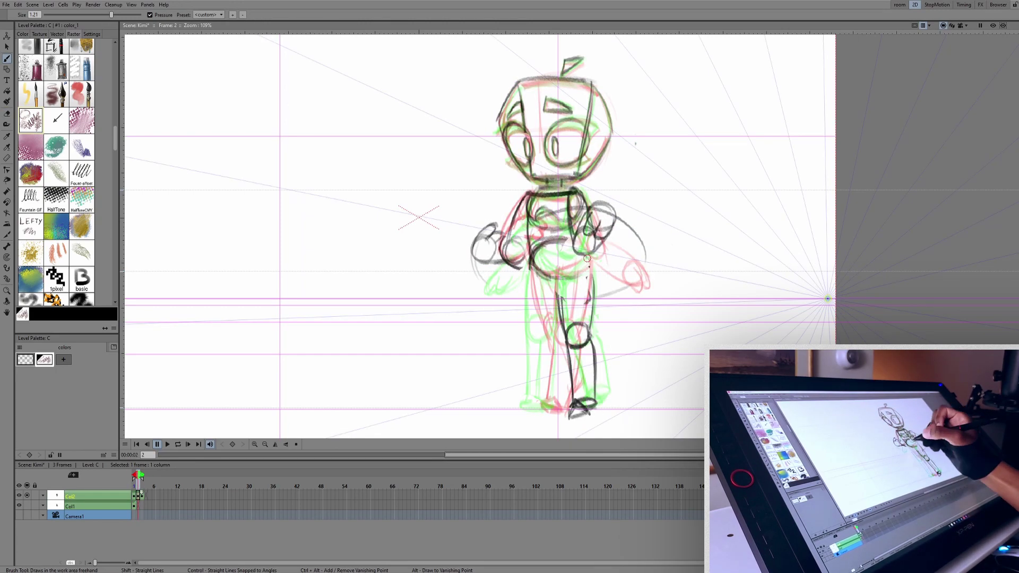
# Step: Flip between frames 1, 2 and 3 to compare the in-between's limbs with the two key poses
pyautogui.press(',')
pyautogui.press('.')
pyautogui.press('.')
pyautogui.press(',')
pyautogui.press('.')
pyautogui.press(',')
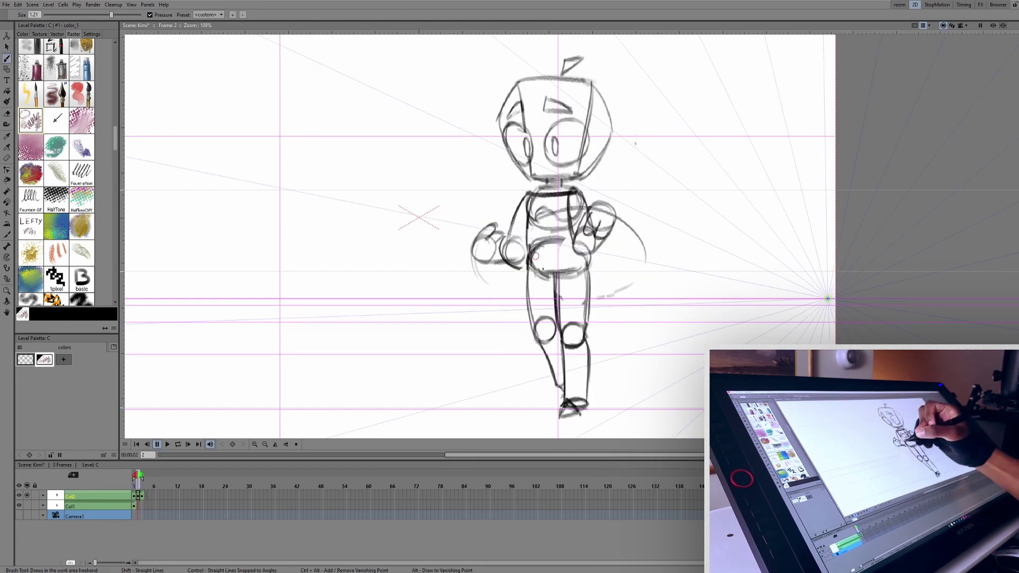
pyautogui.press(',')
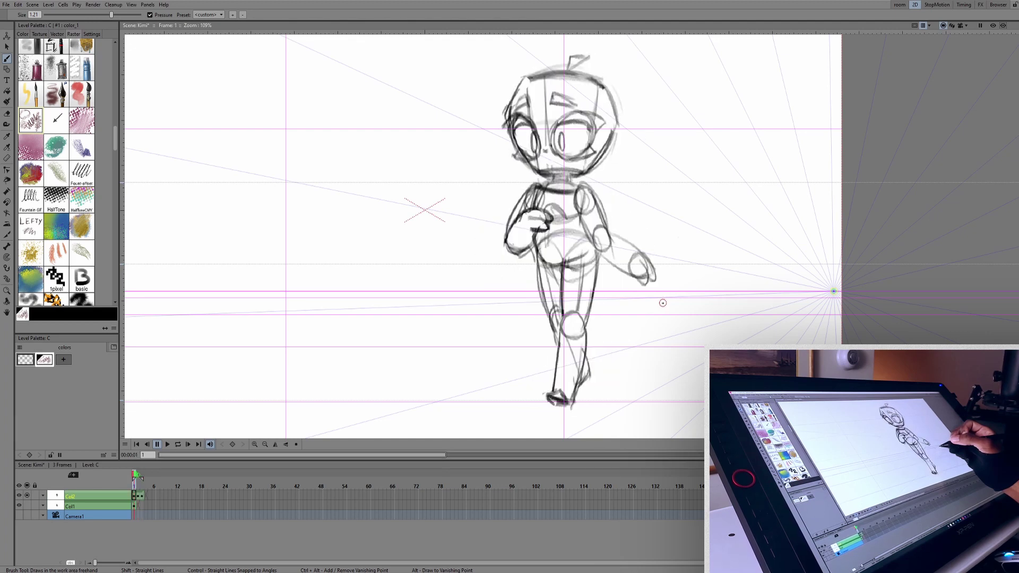
pyautogui.press('.')
pyautogui.press('.')
pyautogui.press(',')
pyautogui.press(',')
# Step: Erase stray linework beside the larger eye of the frame 2 in-between
pyautogui.press('e')
pyautogui.click(547, 152)
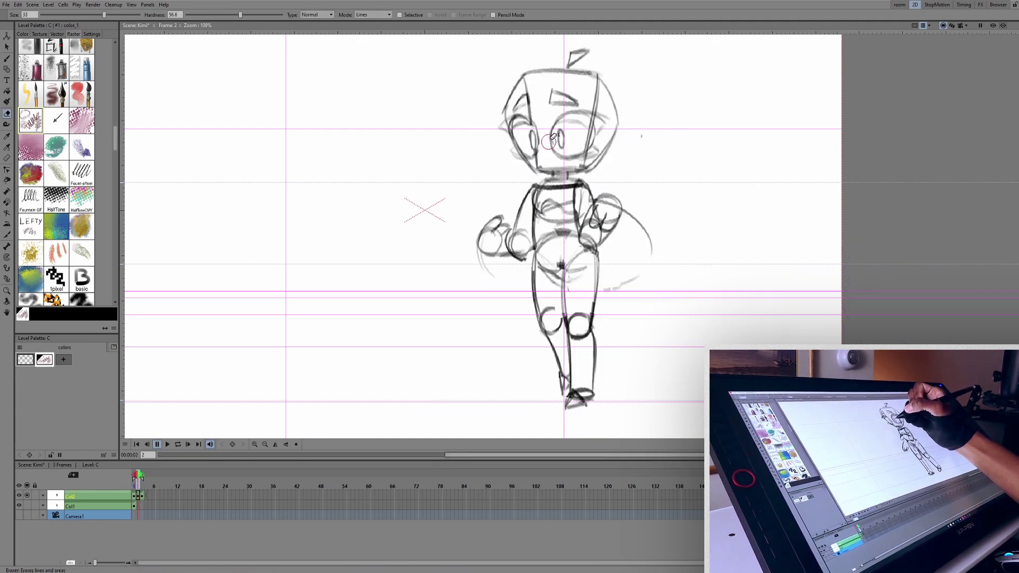
pyautogui.press('b')
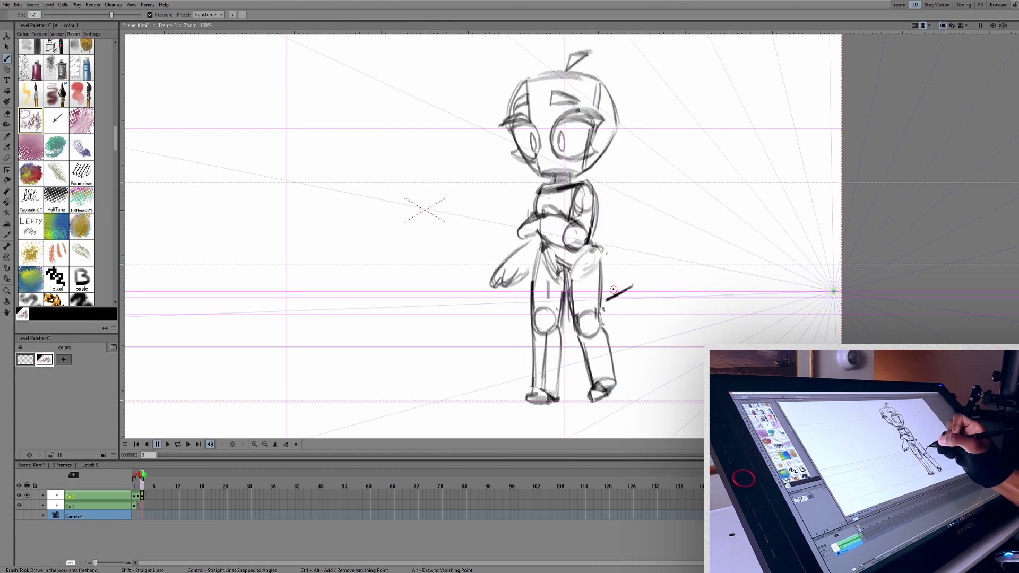
pyautogui.moveTo(620, 317)
pyautogui.mouseDown()
pyautogui.moveTo(601, 361)
pyautogui.moveTo(562, 372)
pyautogui.moveTo(529, 346)
pyautogui.mouseUp()
pyautogui.hotkey('ctrl', 'z')
pyautogui.hotkey('ctrl', 'z')
pyautogui.hotkey('ctrl', 'z')
pyautogui.hotkey('ctrl', 'z')
pyautogui.hotkey('ctrl', 'z')
pyautogui.hotkey('ctrl', 'z')
# Step: Extend Col2 to a fourth frame and return to the in-between at frame 2
pyautogui.click(146, 497)
pyautogui.click(134, 497)
pyautogui.click(138, 496)
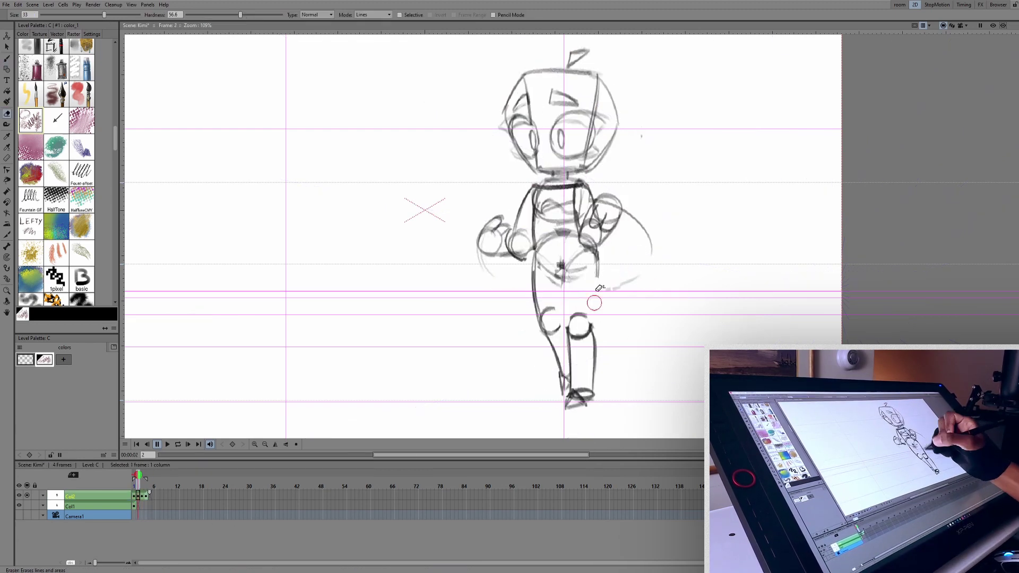
# Step: Clean up and redraw the in-between's thighs, knees and shins on frame 2, and save the scene
pyautogui.press('.')
pyautogui.press(',')
pyautogui.press('s')
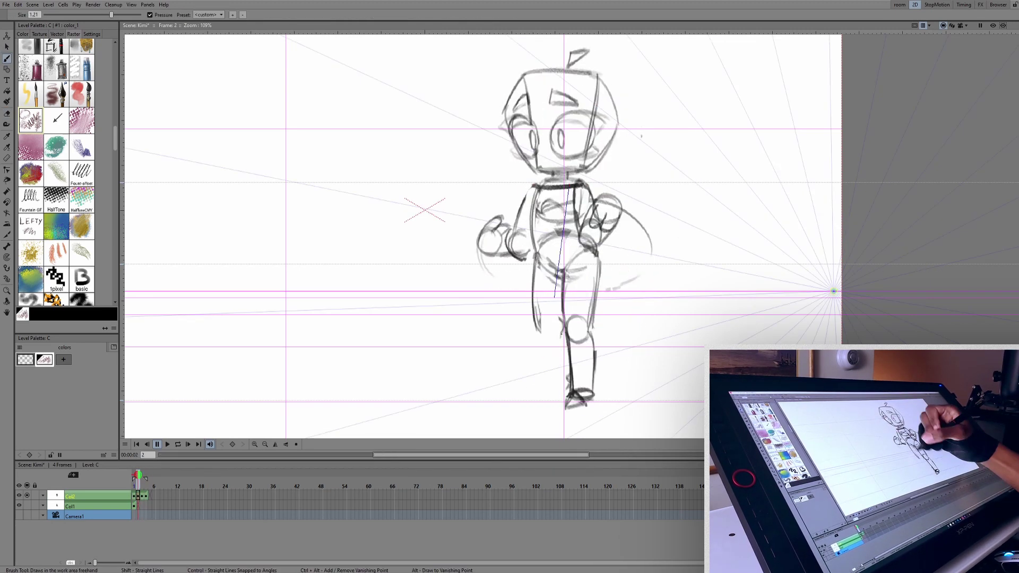
pyautogui.press('b')
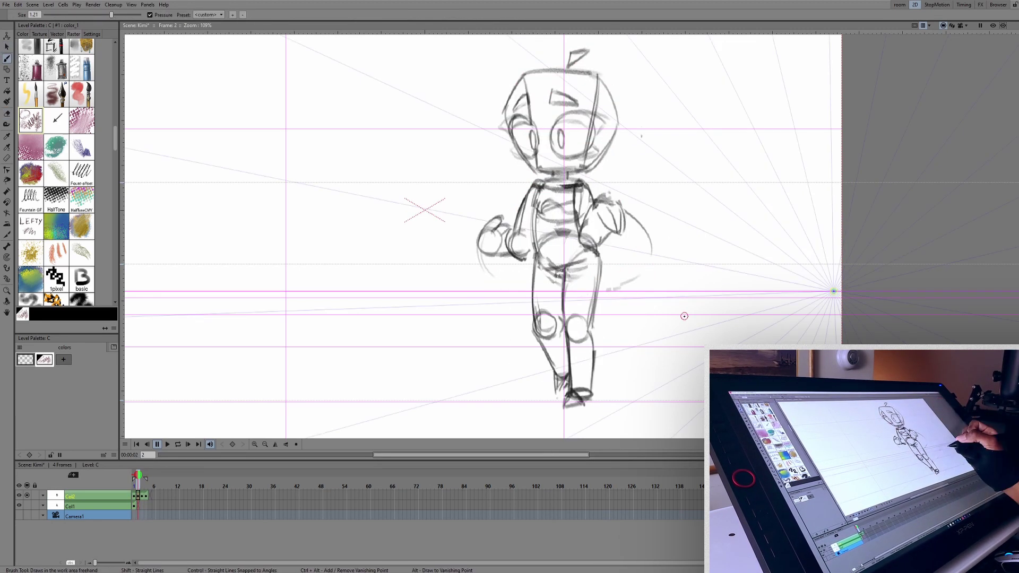
pyautogui.hotkey('ctrl', 's')
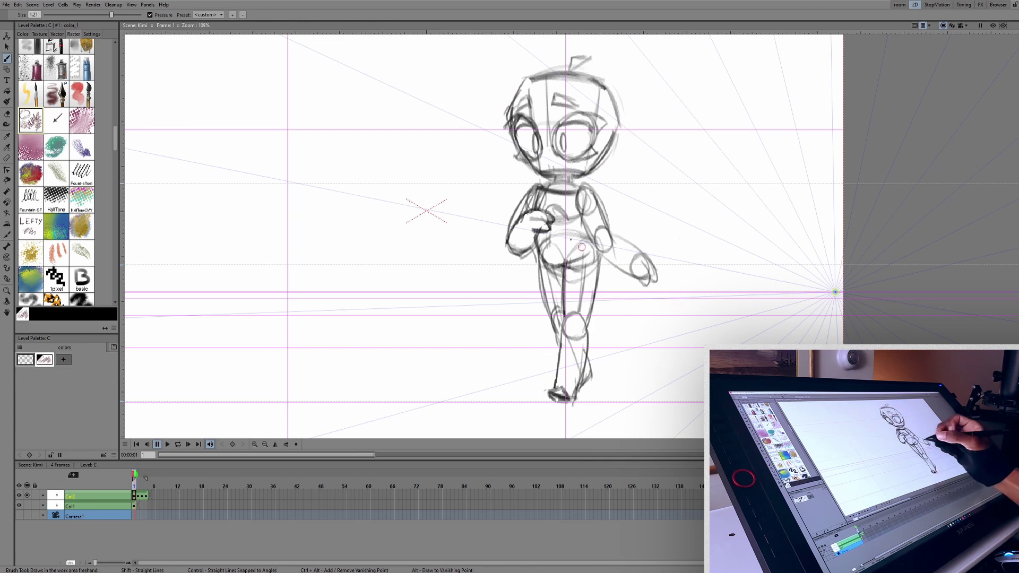
# Step: Touch up the shoulder linework with the eraser and save the scene
pyautogui.press('e')
pyautogui.moveTo(527, 208); pyautogui.dragTo(533, 190)
pyautogui.press('b')
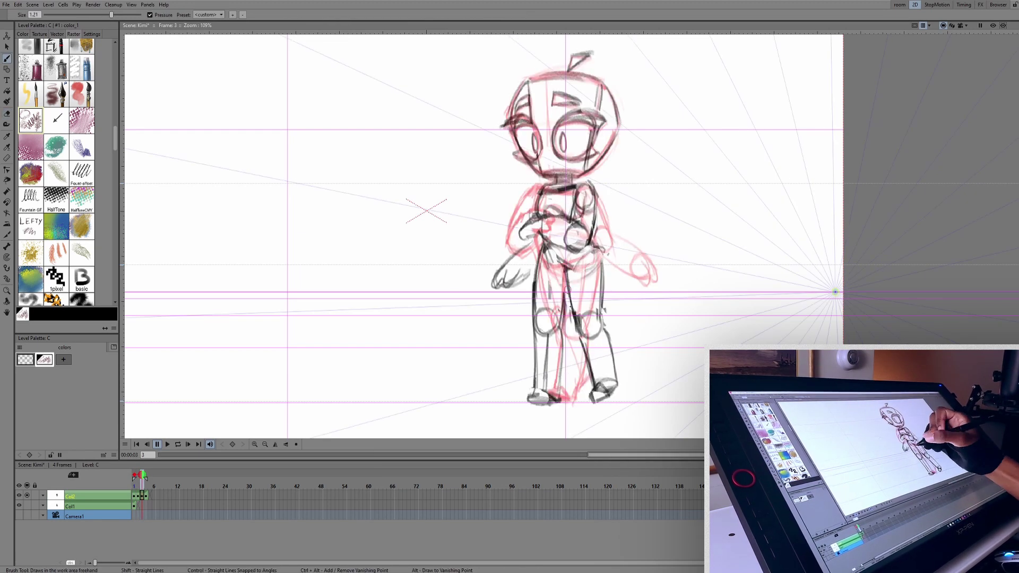
pyautogui.hotkey('ctrl', 's')
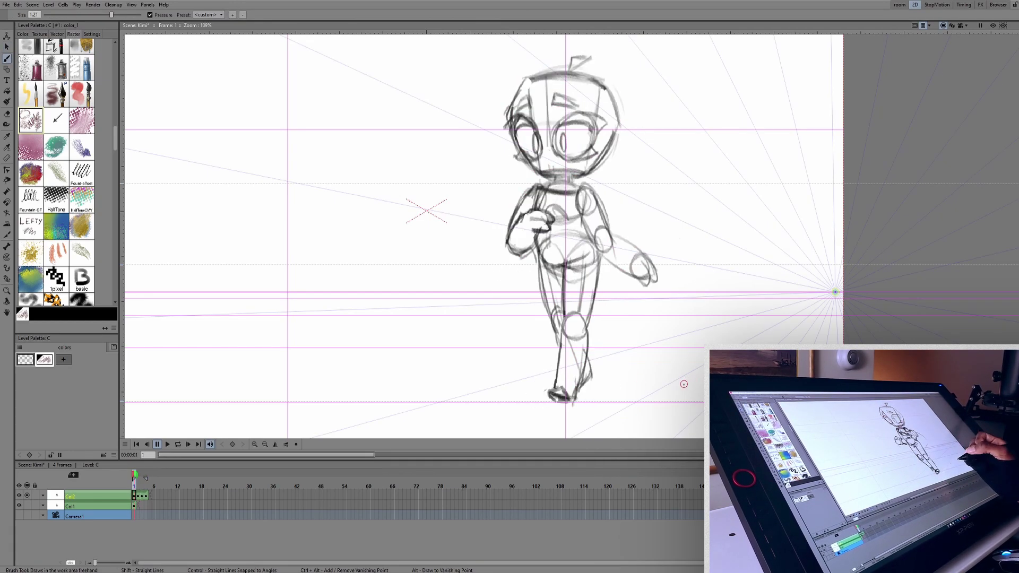
# Step: Sketch the frame 4 pose over the red onion skin with its pelvis, both legs, knee and shoulder line
pyautogui.press('.')
pyautogui.moveTo(546, 257); pyautogui.dragTo(583, 268)
pyautogui.moveTo(542, 268); pyautogui.dragTo(557, 394)
pyautogui.moveTo(597, 267); pyautogui.dragTo(590, 322)
pyautogui.moveTo(581, 318); pyautogui.dragTo(569, 328)
pyautogui.moveTo(573, 341); pyautogui.dragTo(588, 388)
pyautogui.moveTo(540, 248); pyautogui.dragTo(597, 259)
pyautogui.moveTo(542, 189); pyautogui.dragTo(576, 187)
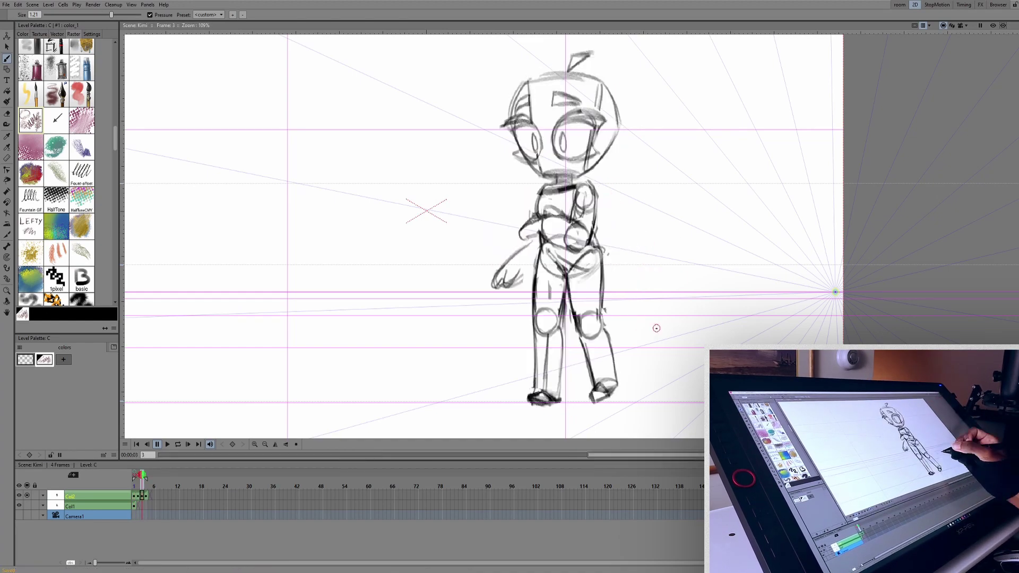
pyautogui.press('s')
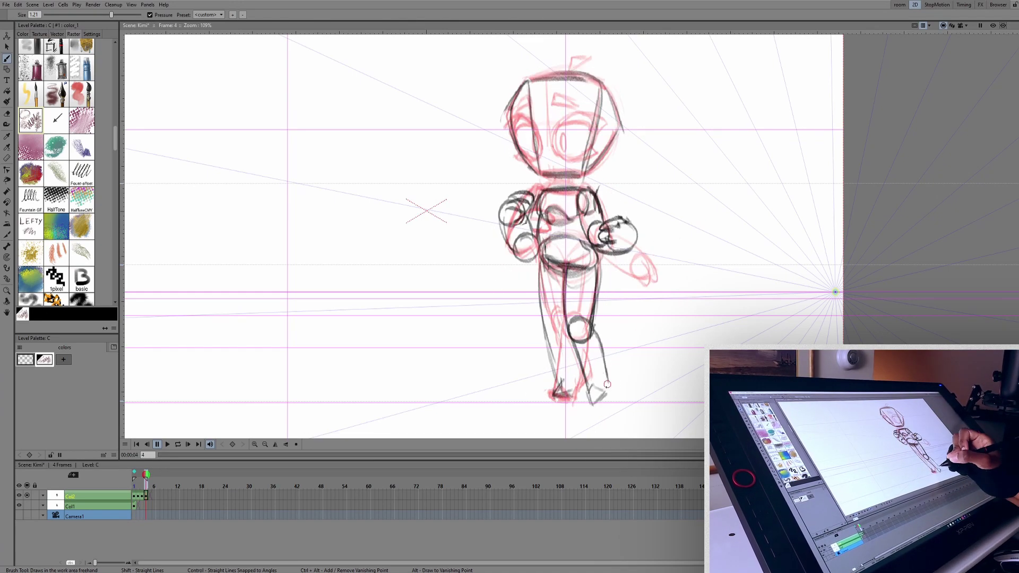
pyautogui.press('b')
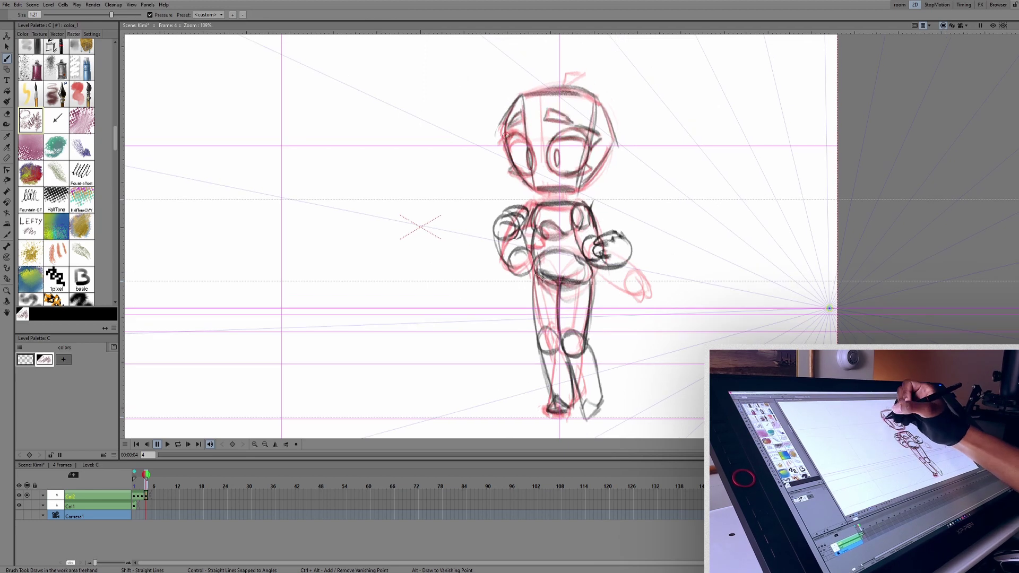
# Step: Reframe the four Col2 drawings so each one holds for four frames, and save the scene
pyautogui.rightClick(148, 499)
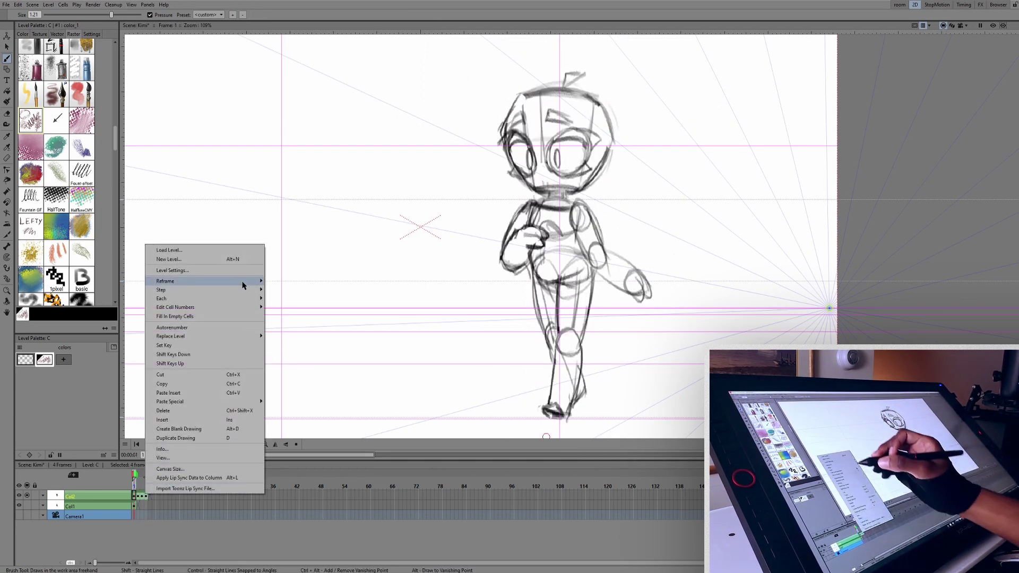
pyautogui.moveTo(250, 282)
pyautogui.click(308, 310)
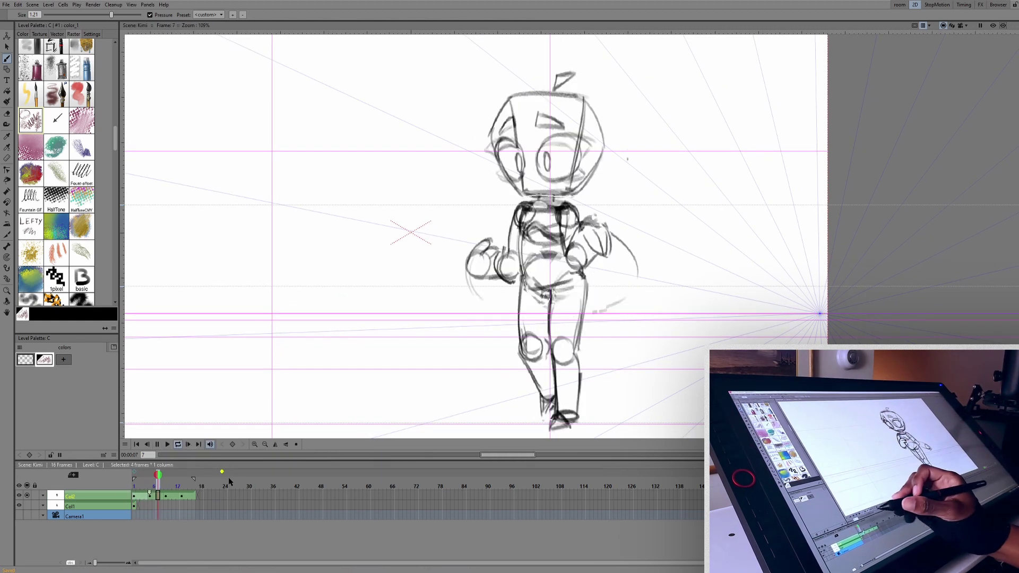
pyautogui.hotkey('ctrl', 's')
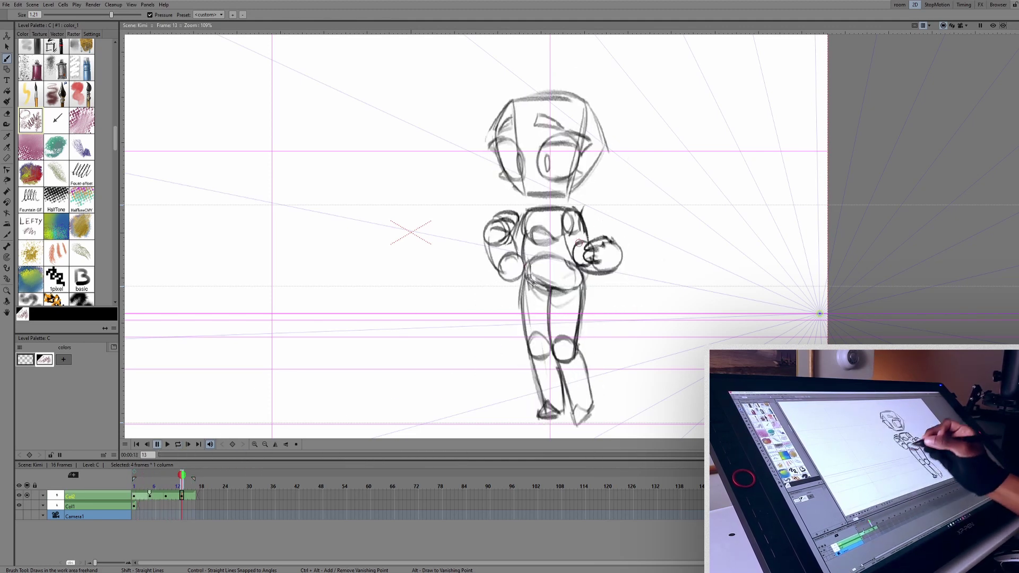
# Step: Sketch the neck line on the frame 13 pose, and undo the touch-up at the planted foot on frame 1
pyautogui.moveTo(534, 205); pyautogui.dragTo(558, 203)
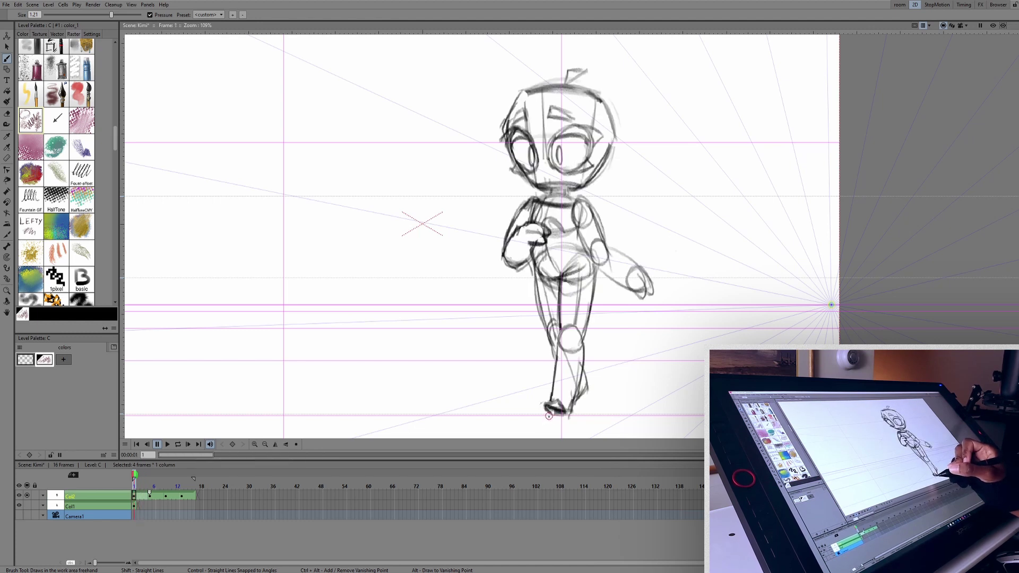
pyautogui.moveTo(542, 421)
pyautogui.mouseDown()
pyautogui.moveTo(531, 424)
pyautogui.moveTo(547, 420)
pyautogui.mouseUp()
pyautogui.hotkey('ctrl', 'z')
pyautogui.hotkey('ctrl', 'z')
pyautogui.hotkey('ctrl', 'z')
# Step: Step through the drawings, save the scene and check the walk cycle in looped playback
pyautogui.hotkey('shift', '.')
pyautogui.hotkey('shift', '.')
pyautogui.hotkey('shift', '.')
pyautogui.hotkey('shift', '.')
pyautogui.press(',')
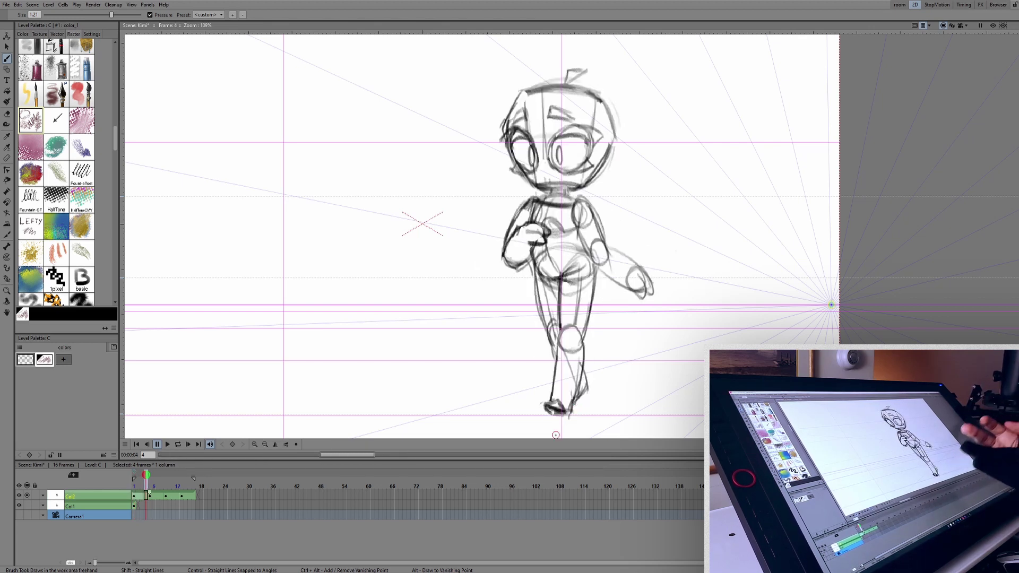
pyautogui.hotkey('ctrl', 's')
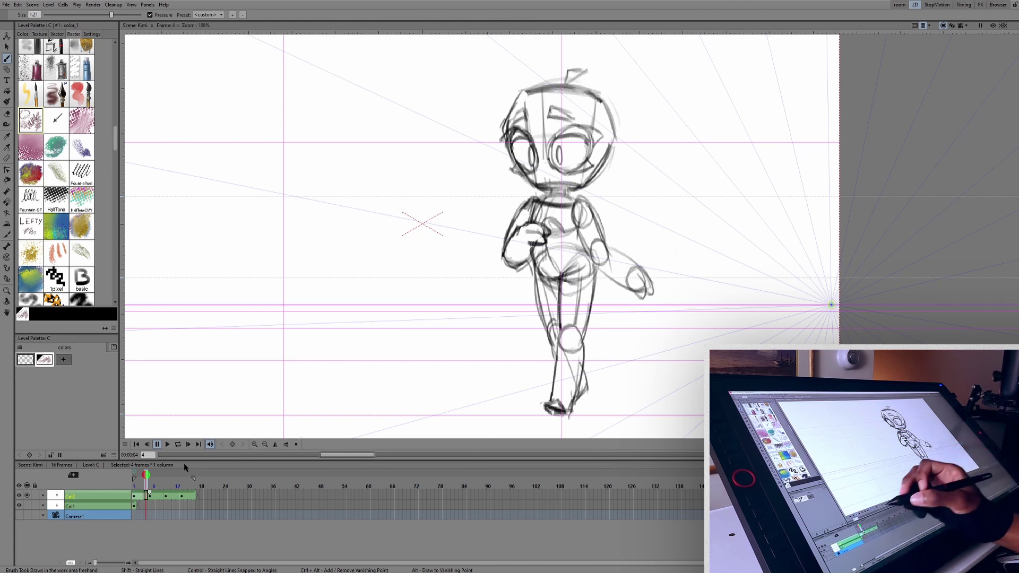
pyautogui.click(178, 445)
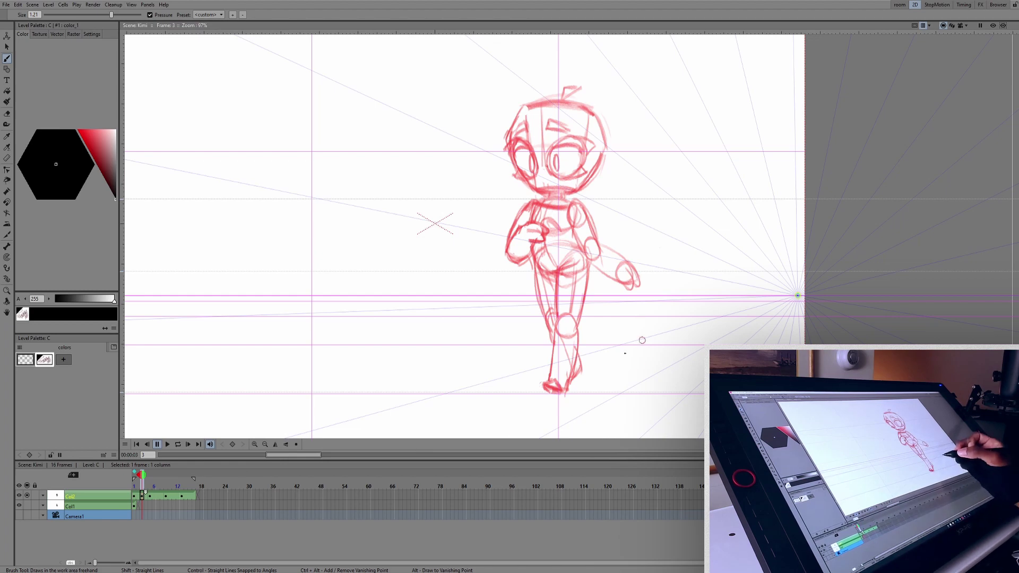
# Step: Change the onion skin's Paper Thickness in the preferences for a fainter overlay, and check it by flipping frames
pyautogui.click(18, 4)
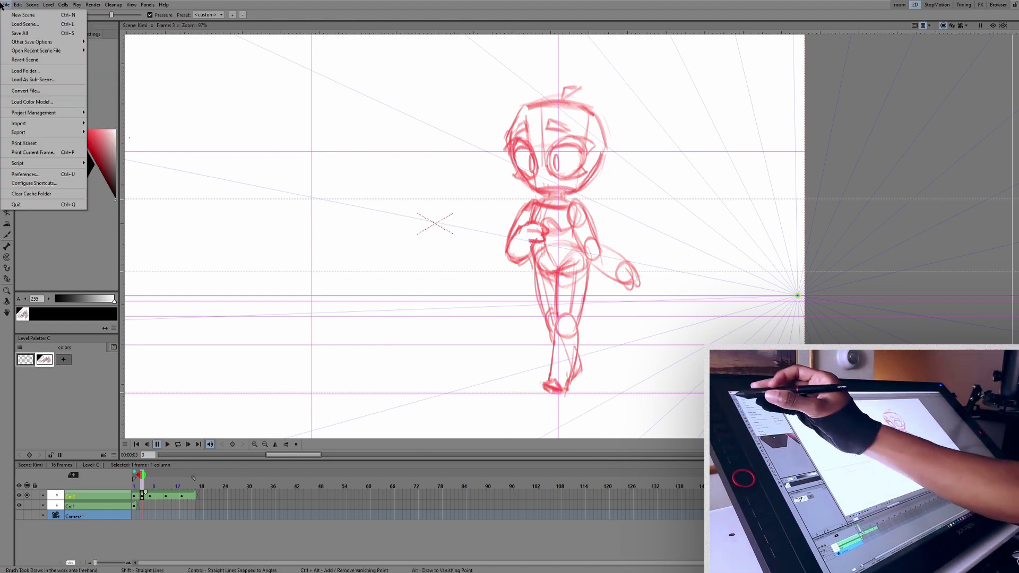
pyautogui.click(37, 123)
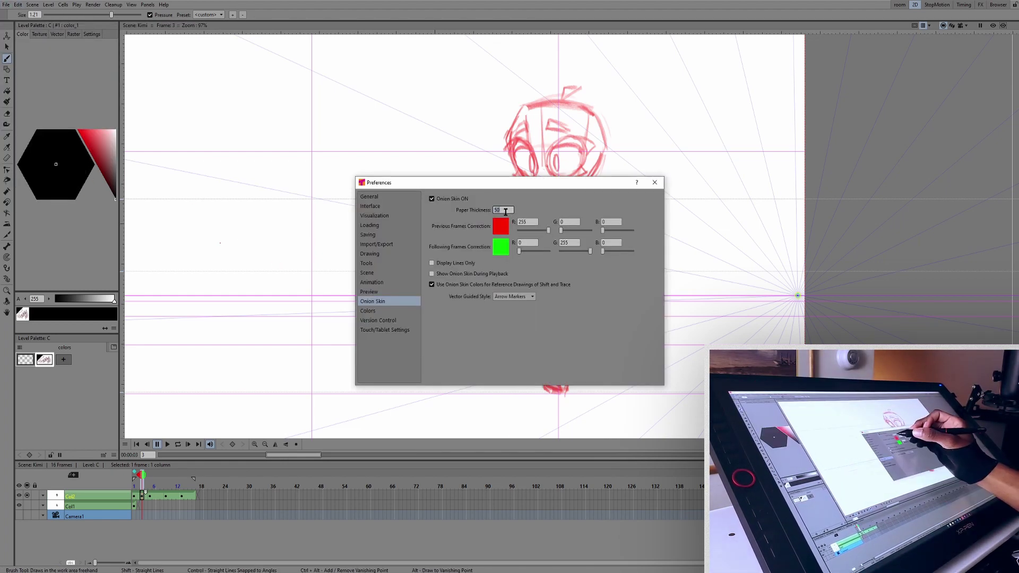
pyautogui.click(654, 182)
pyautogui.press(',')
pyautogui.press('.')
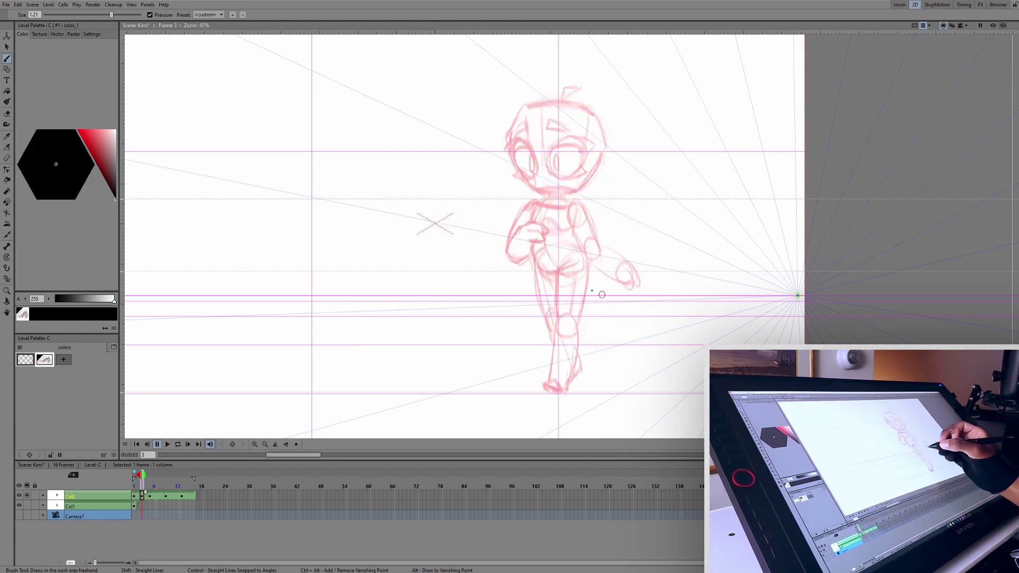
# Step: Compare with frame 1 and draw a short slanted hip line on the new in-between at frame 3
pyautogui.press(',')
pyautogui.press(',')
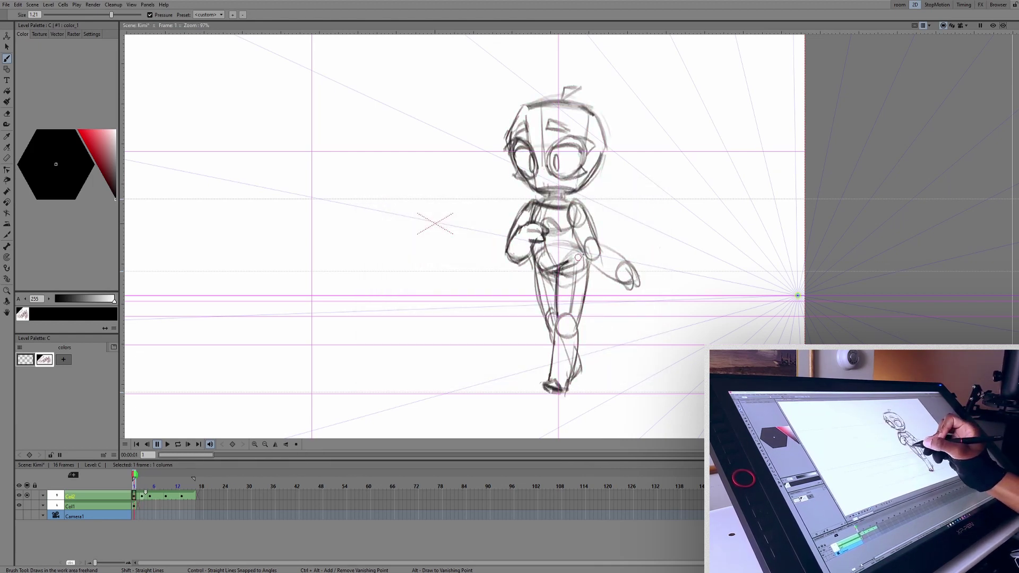
pyautogui.moveTo(578, 257); pyautogui.dragTo(583, 254)
pyautogui.press('.')
pyautogui.press('.')
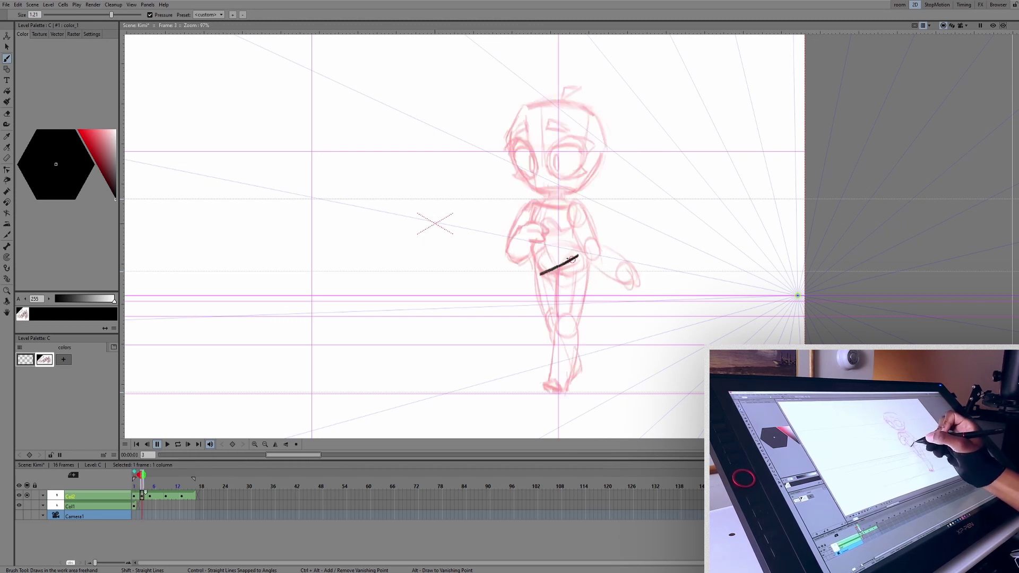
pyautogui.hotkey('ctrl', 'z')
pyautogui.moveTo(576, 254); pyautogui.dragTo(539, 274)
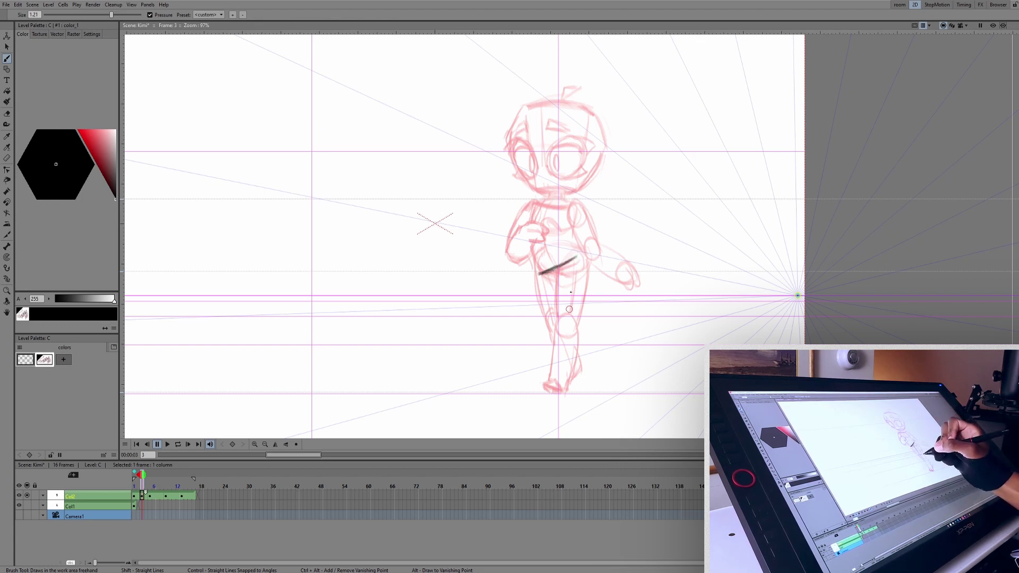
pyautogui.hotkey('ctrl', 'z')
pyautogui.hotkey('ctrl', 'z')
pyautogui.moveTo(572, 266); pyautogui.dragTo(556, 374)
pyautogui.hotkey('ctrl', 'z')
pyautogui.hotkey('ctrl', 'z')
# Step: Sketch the supporting leg on frame 3 from the hip line through the knee down to the foot
pyautogui.moveTo(575, 261); pyautogui.dragTo(552, 329)
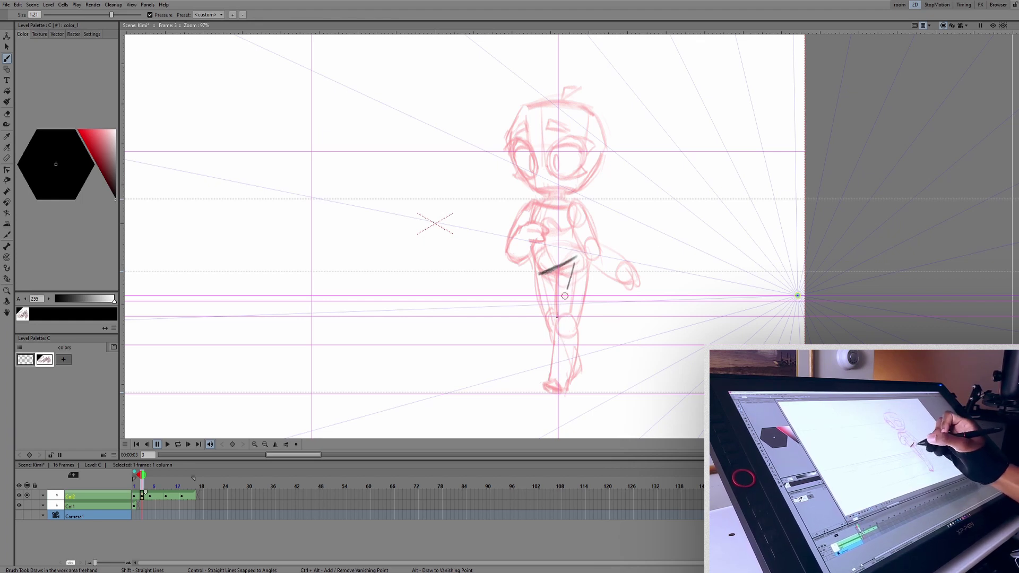
pyautogui.moveTo(553, 390); pyautogui.dragTo(554, 318)
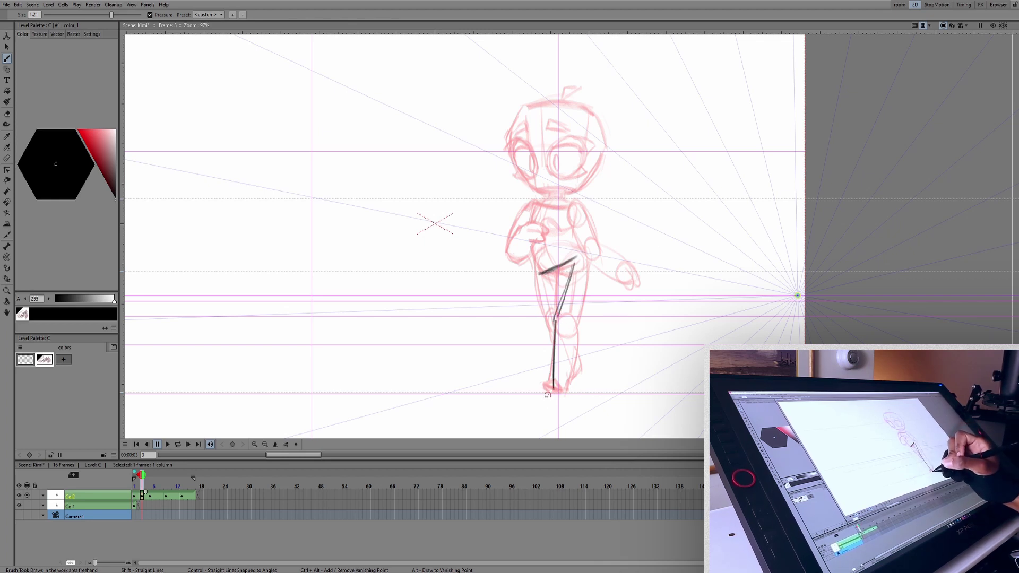
pyautogui.press(',')
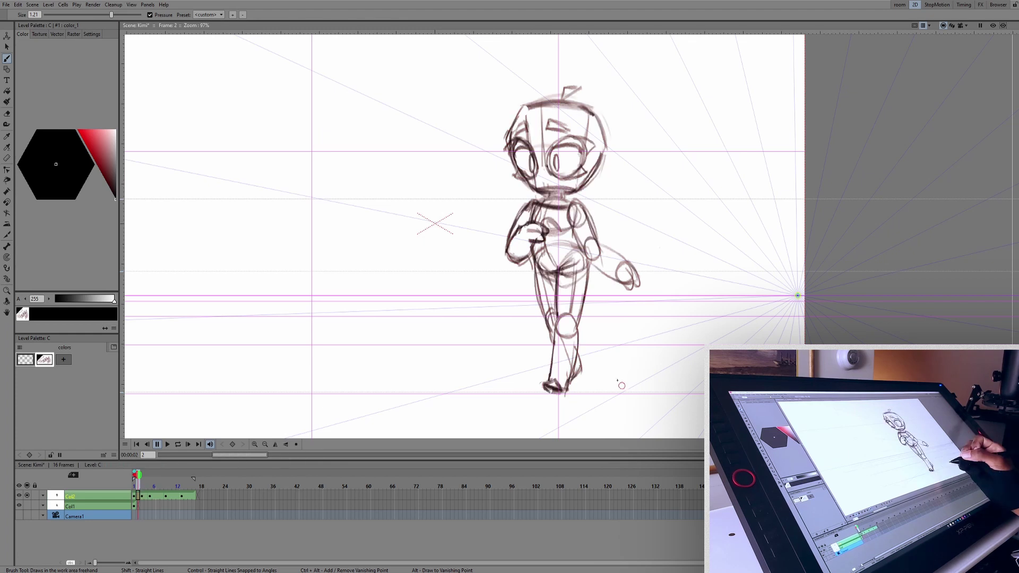
pyautogui.press('.')
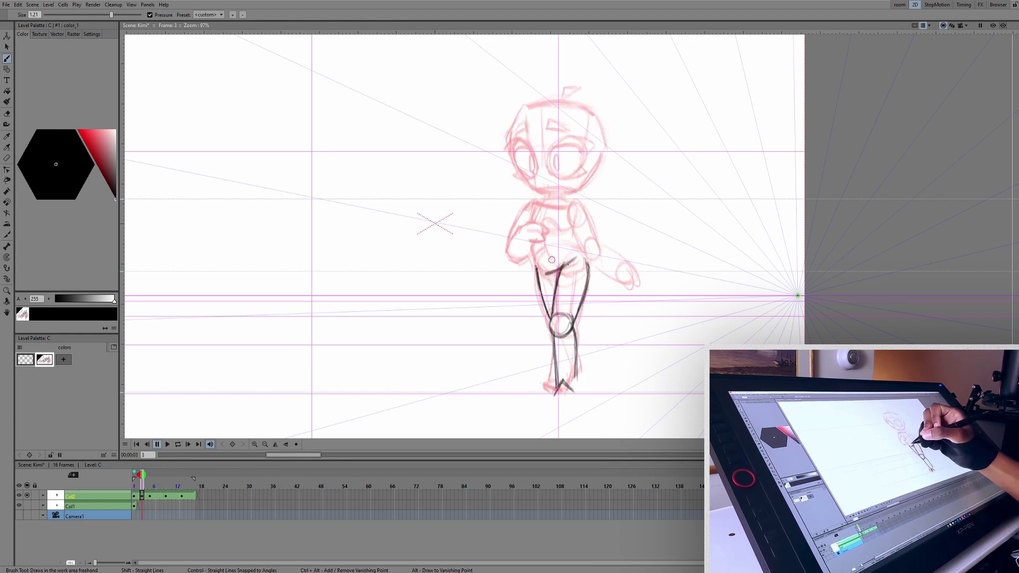
# Step: Flip repeatedly through frame 3 and its neighbouring frames to compare the new leg with the adjacent poses
pyautogui.press(',')
pyautogui.press(',')
pyautogui.press('.')
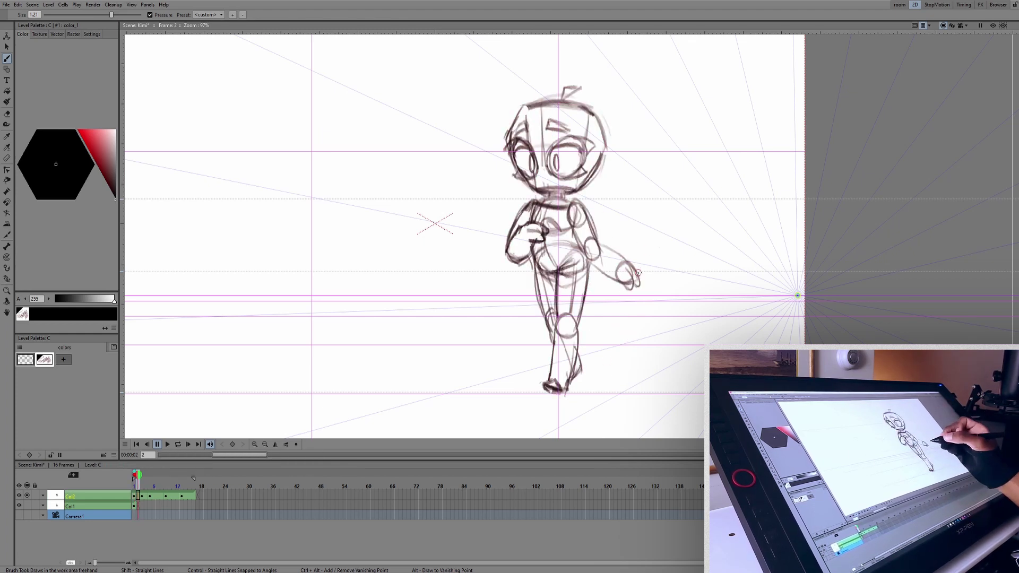
pyautogui.press('.')
pyautogui.press(',')
pyautogui.press('.')
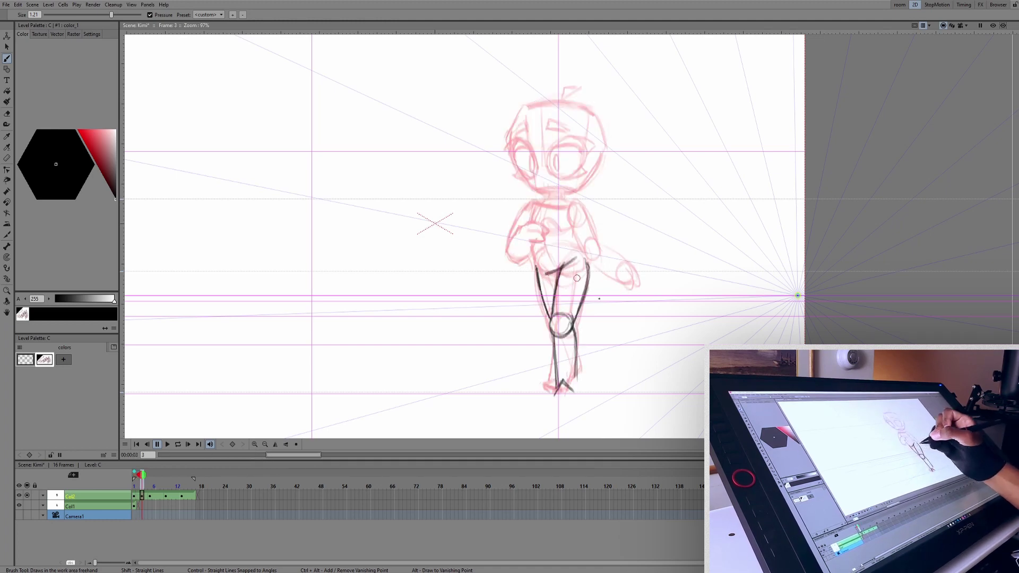
pyautogui.press('.')
pyautogui.press('.')
pyautogui.press('.')
pyautogui.press(',')
pyautogui.press(',')
pyautogui.press(',')
pyautogui.press(',')
pyautogui.press(',')
pyautogui.press('.')
pyautogui.press('.')
# Step: Sketch both arms on frame 3, one bent across the chest and the other swinging outward, checking them against frame 1
pyautogui.moveTo(532, 202); pyautogui.dragTo(508, 258)
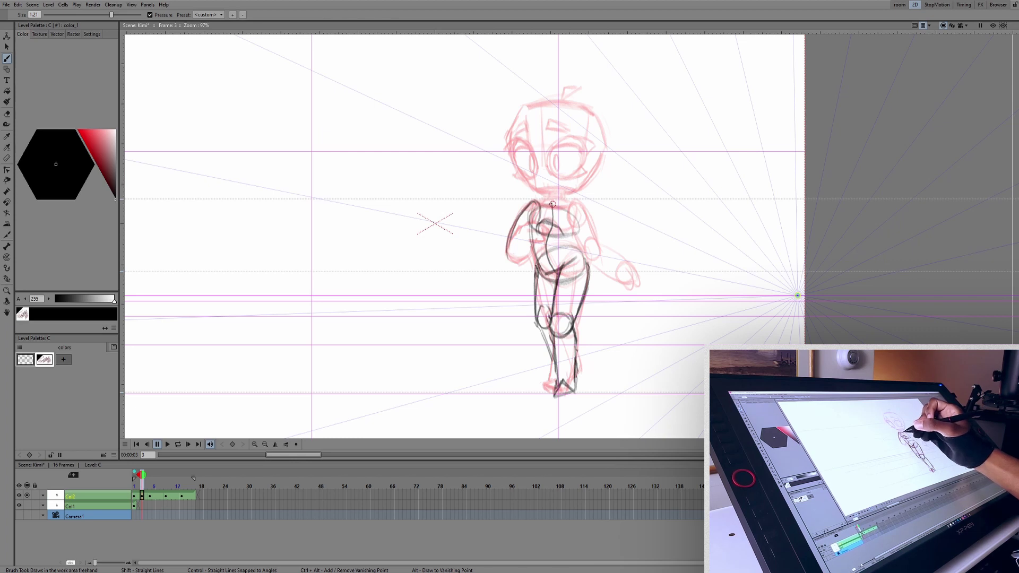
pyautogui.press(',')
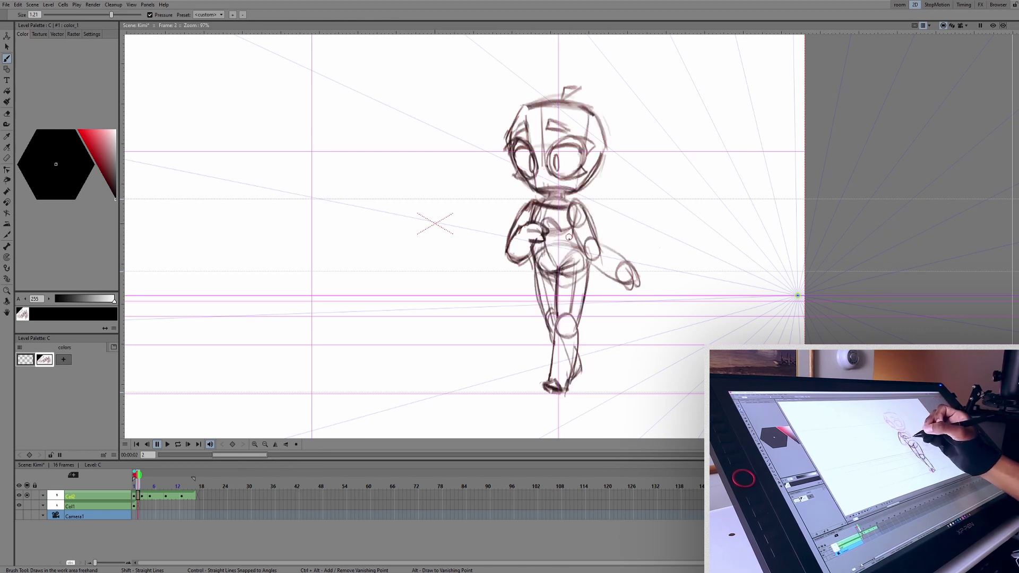
pyautogui.click(553, 202)
pyautogui.press(',')
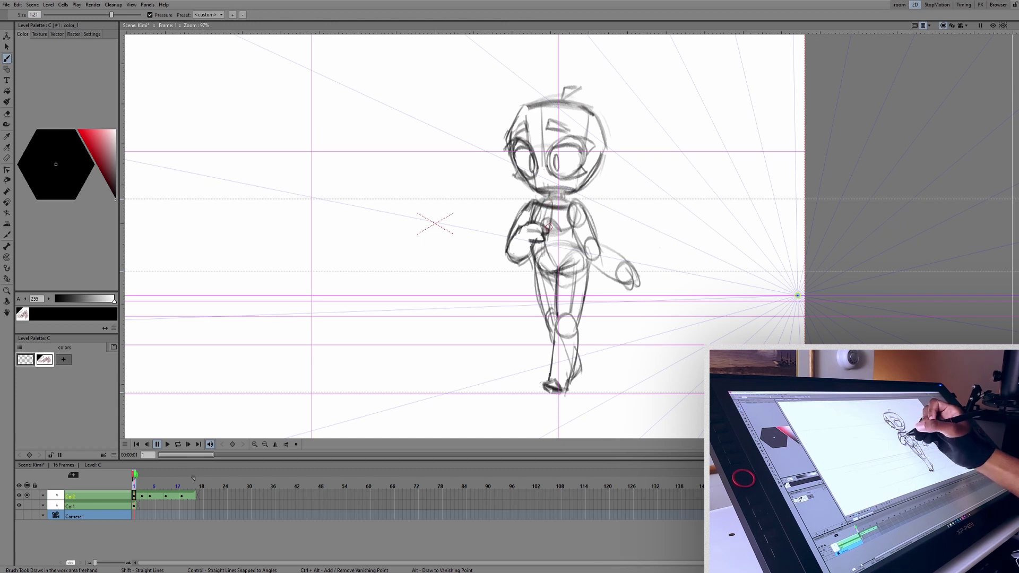
pyautogui.press('.')
pyautogui.press('.')
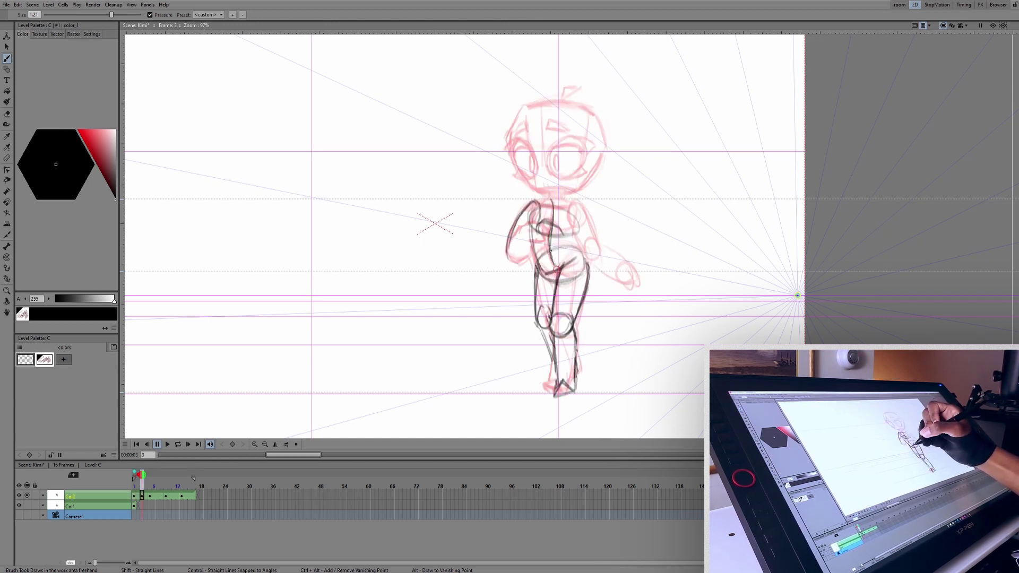
pyautogui.press('.')
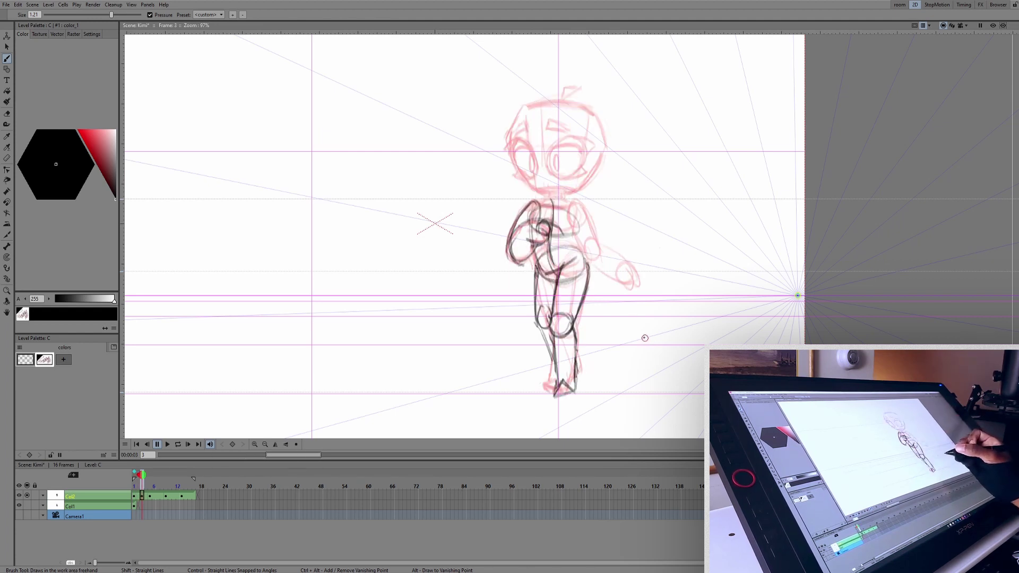
pyautogui.moveTo(572, 207); pyautogui.dragTo(579, 250)
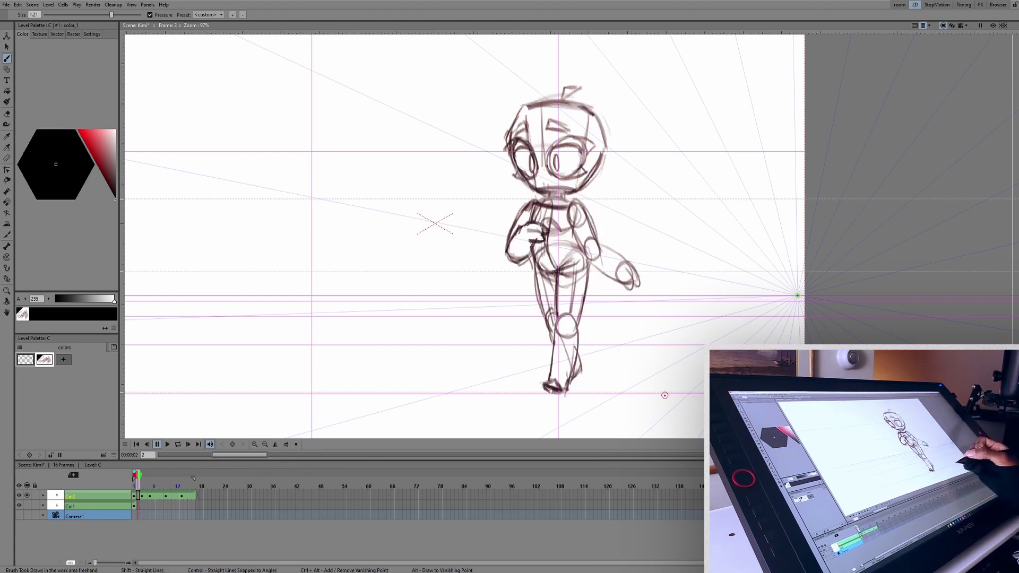
# Step: Erase the rear leg from the hip down to the foot on frame 3, keeping the supporting leg
pyautogui.press('.')
pyautogui.press('e')
pyautogui.moveTo(537, 270)
pyautogui.mouseDown()
pyautogui.moveTo(553, 362)
pyautogui.moveTo(548, 333)
pyautogui.mouseUp()
pyautogui.press('b')
pyautogui.press('.')
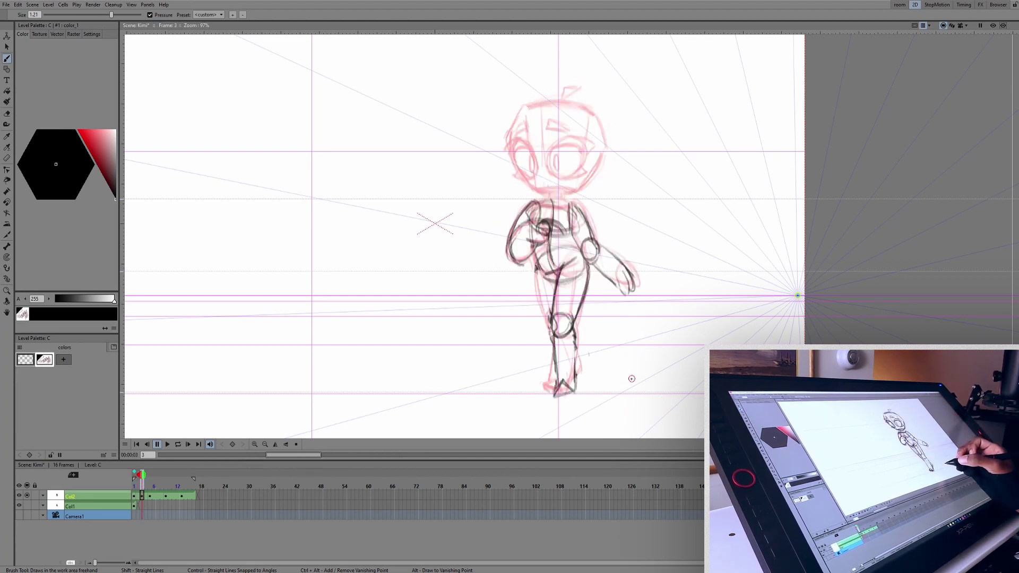
# Step: Lasso the body sketch on frame 3 and move it slightly down, comparing the result with the neighbouring frame
pyautogui.press('s')
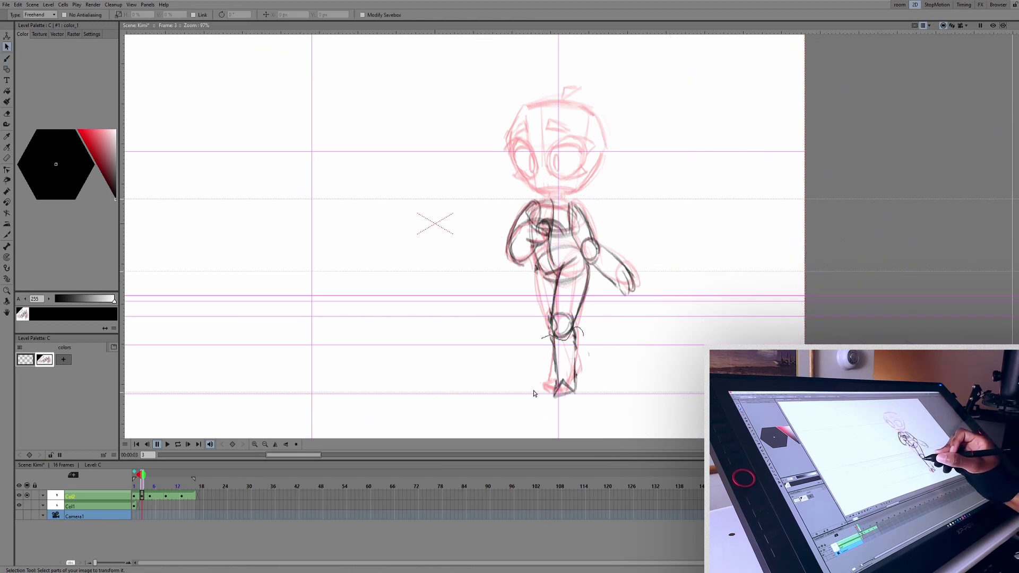
pyautogui.moveTo(543, 411)
pyautogui.mouseDown()
pyautogui.moveTo(598, 366)
pyautogui.moveTo(569, 418)
pyautogui.mouseUp()
pyautogui.moveTo(702, 257)
pyautogui.mouseDown()
pyautogui.moveTo(616, 170)
pyautogui.moveTo(661, 380)
pyautogui.moveTo(664, 348)
pyautogui.mouseUp()
pyautogui.moveTo(613, 333); pyautogui.dragTo(615, 335)
pyautogui.click(748, 273)
pyautogui.press(',')
pyautogui.press('.')
pyautogui.press(',')
pyautogui.press('.')
pyautogui.press(',')
pyautogui.press('.')
# Step: Redraw the rear leg on frame 3 from the hip down and check it against the adjacent frame
pyautogui.press('b')
pyautogui.press(',')
pyautogui.press('.')
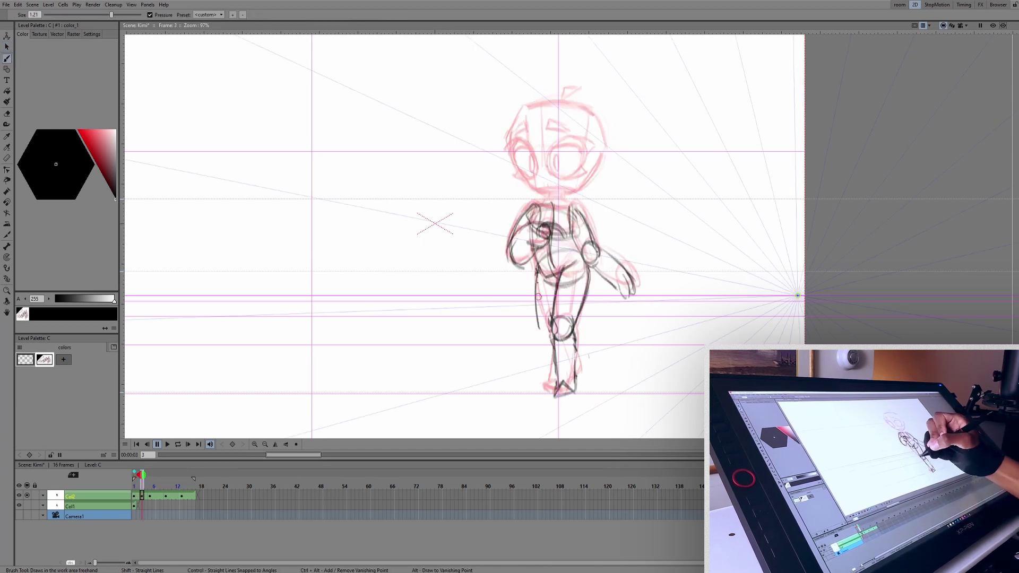
pyautogui.moveTo(536, 267); pyautogui.dragTo(552, 323)
pyautogui.press(',')
pyautogui.press('.')
# Step: Sketch the shoulder line, the head outline and the facial features on frame 3 over the onion skin
pyautogui.moveTo(689, 409); pyautogui.dragTo(690, 426)
pyautogui.moveTo(537, 207); pyautogui.dragTo(576, 208)
pyautogui.moveTo(525, 125); pyautogui.dragTo(594, 127)
pyautogui.moveTo(571, 155); pyautogui.dragTo(552, 176)
pyautogui.moveTo(532, 171); pyautogui.dragTo(537, 186)
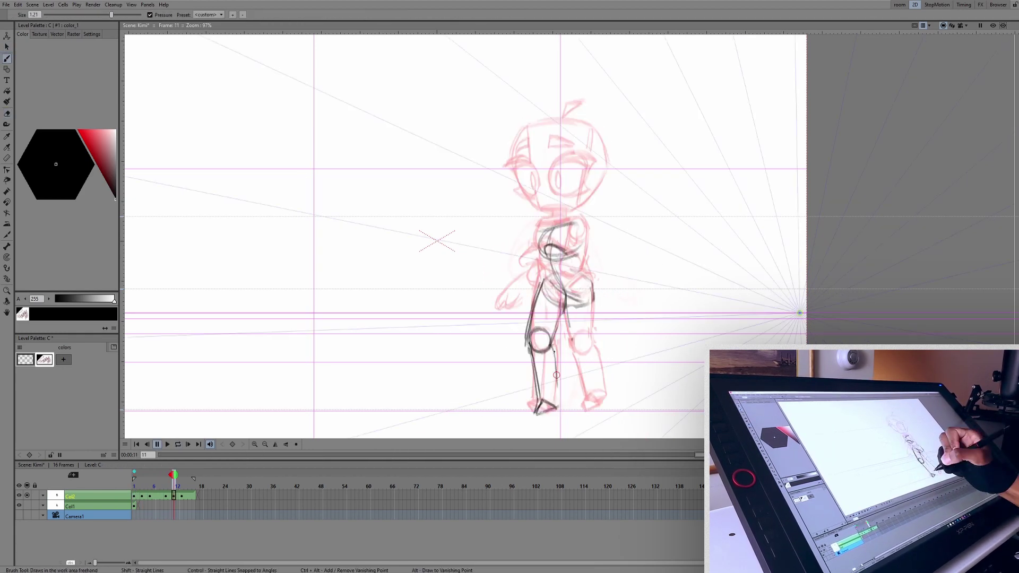
# Step: Sketch the second leg's shin and foot and an arm on frame 11, flipping to compare with nearby poses
pyautogui.moveTo(604, 359); pyautogui.dragTo(584, 411)
pyautogui.press('.')
pyautogui.press('.')
pyautogui.press('.')
pyautogui.moveTo(574, 217); pyautogui.dragTo(567, 298)
pyautogui.press(',')
pyautogui.press(',')
pyautogui.press(',')
# Step: Sketch the sides of the head and the facial features on frame 11
pyautogui.moveTo(525, 126); pyautogui.dragTo(538, 210)
pyautogui.moveTo(593, 130); pyautogui.dragTo(578, 208)
pyautogui.moveTo(571, 157); pyautogui.dragTo(555, 188)
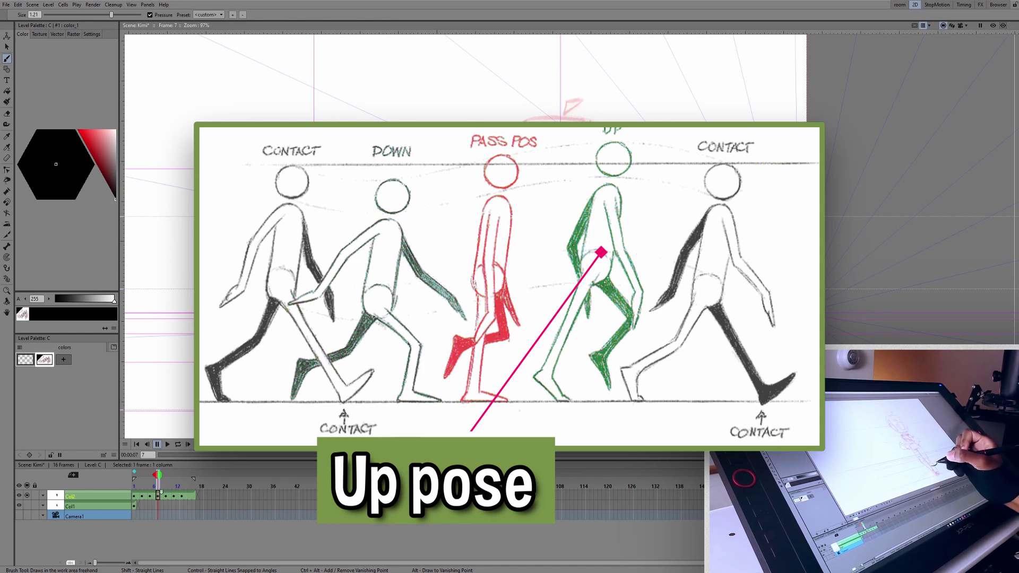
# Step: Try to sketch the outer leg contours and the top of the head for the up pose on frame 7
pyautogui.moveTo(570, 331)
pyautogui.mouseDown()
pyautogui.moveTo(584, 397)
pyautogui.moveTo(595, 396)
pyautogui.mouseUp()
pyautogui.moveTo(536, 282); pyautogui.dragTo(534, 399)
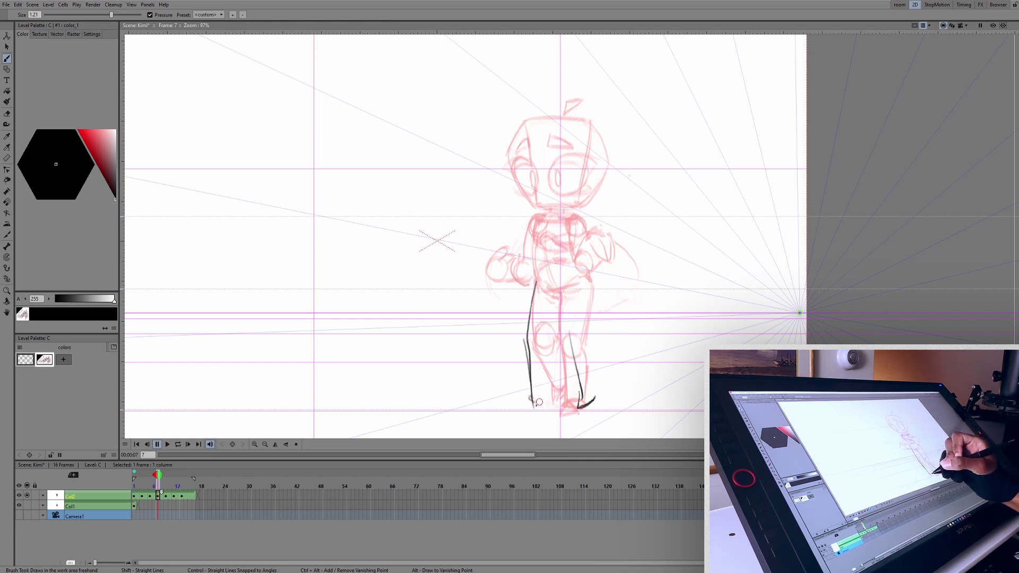
pyautogui.press('.')
pyautogui.press('.')
pyautogui.press('e')
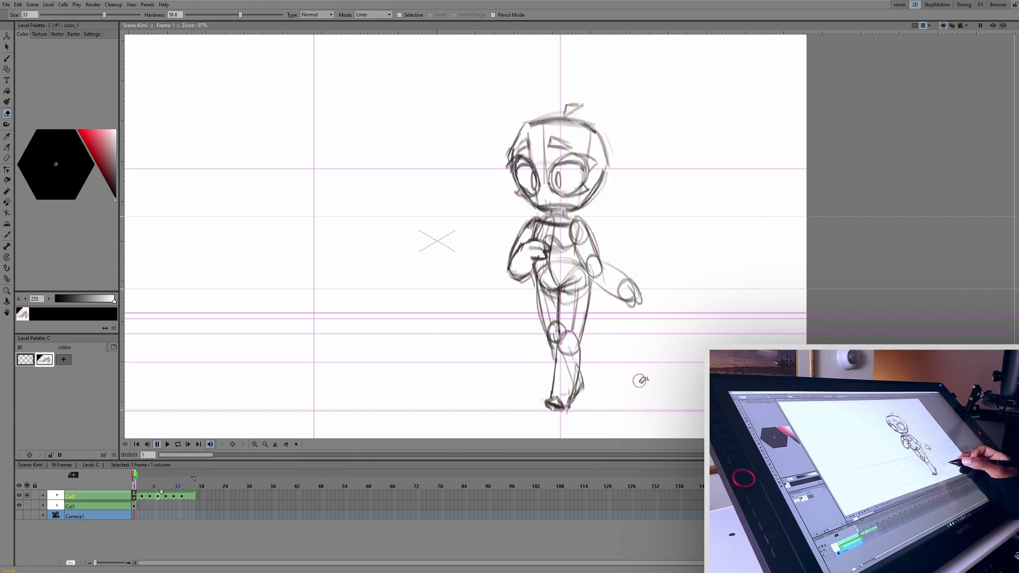
pyautogui.press('b')
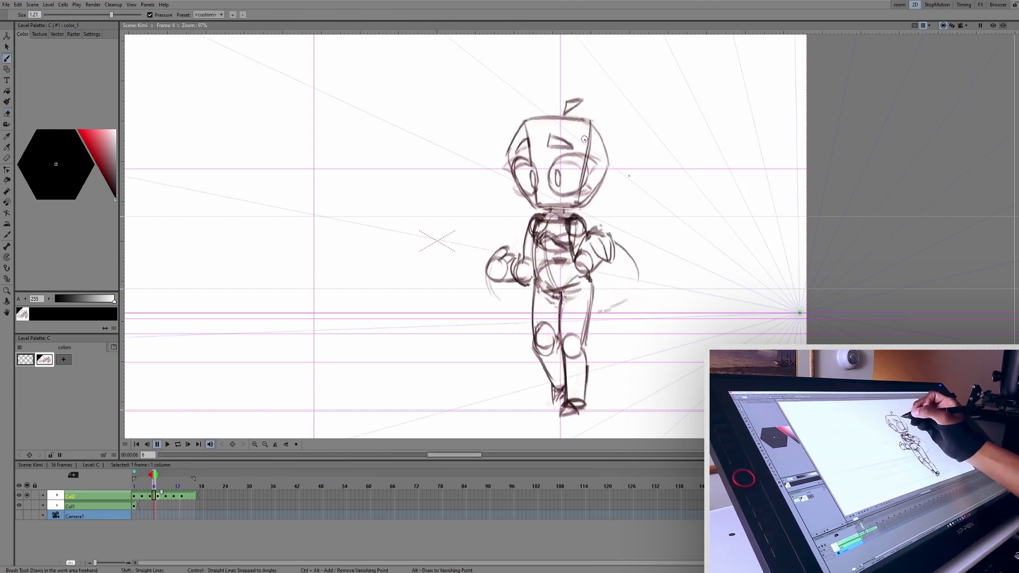
pyautogui.press('.')
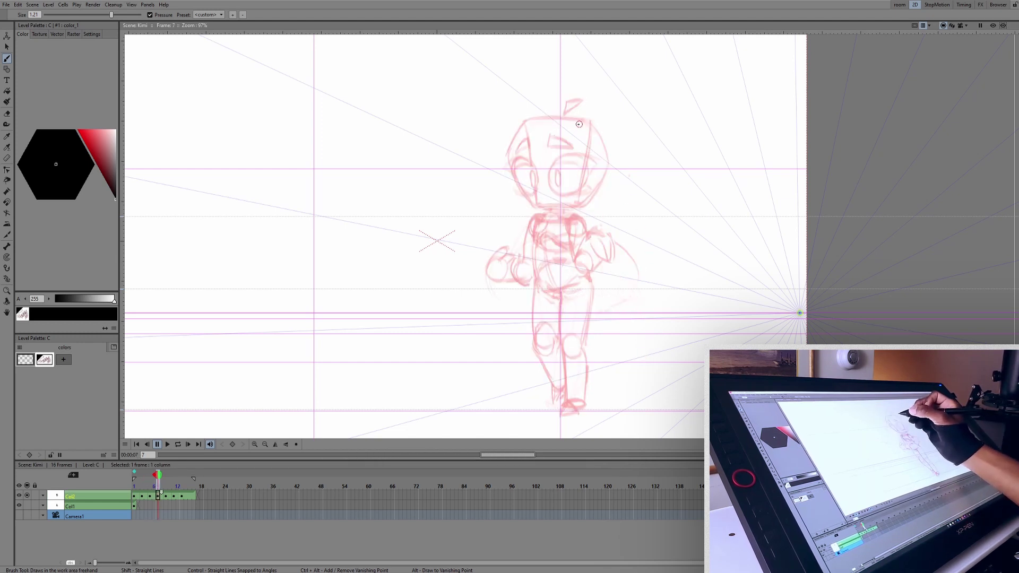
pyautogui.moveTo(528, 113); pyautogui.dragTo(587, 118)
pyautogui.hotkey('ctrl', 'z')
pyautogui.hotkey('ctrl', 'z')
# Step: Over the onion skins of both neighbouring poses, draw a level hip line and outer leg contours on frame 7
pyautogui.press('.')
pyautogui.press('.')
pyautogui.press('.')
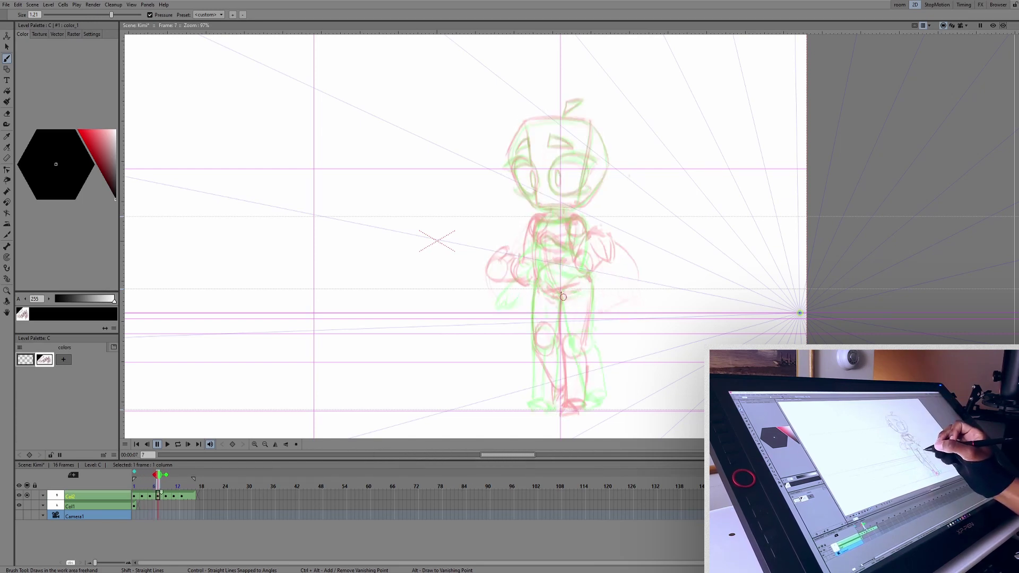
pyautogui.moveTo(581, 277); pyautogui.dragTo(533, 295)
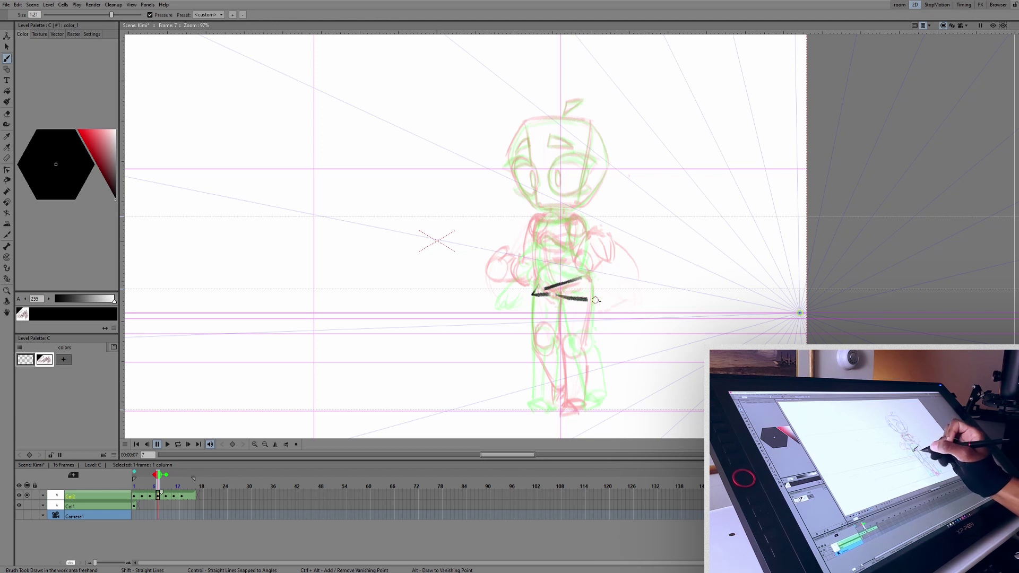
pyautogui.hotkey('ctrl', 'z')
pyautogui.moveTo(538, 286); pyautogui.dragTo(591, 285)
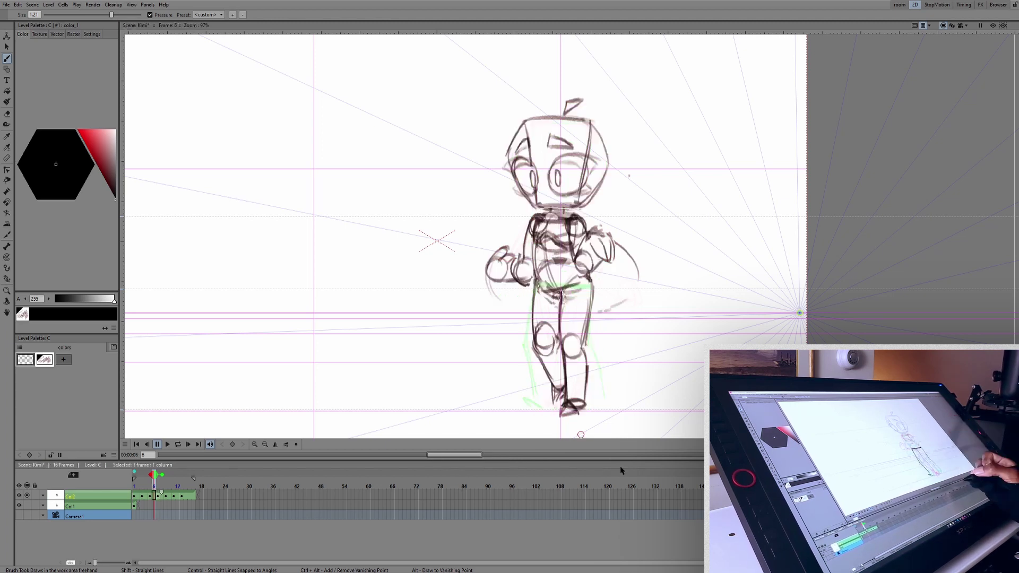
# Step: Flip through frames 4 to 9 to compare the new hip and leg lines with the surrounding poses
pyautogui.press('Left')
pyautogui.press('Left')
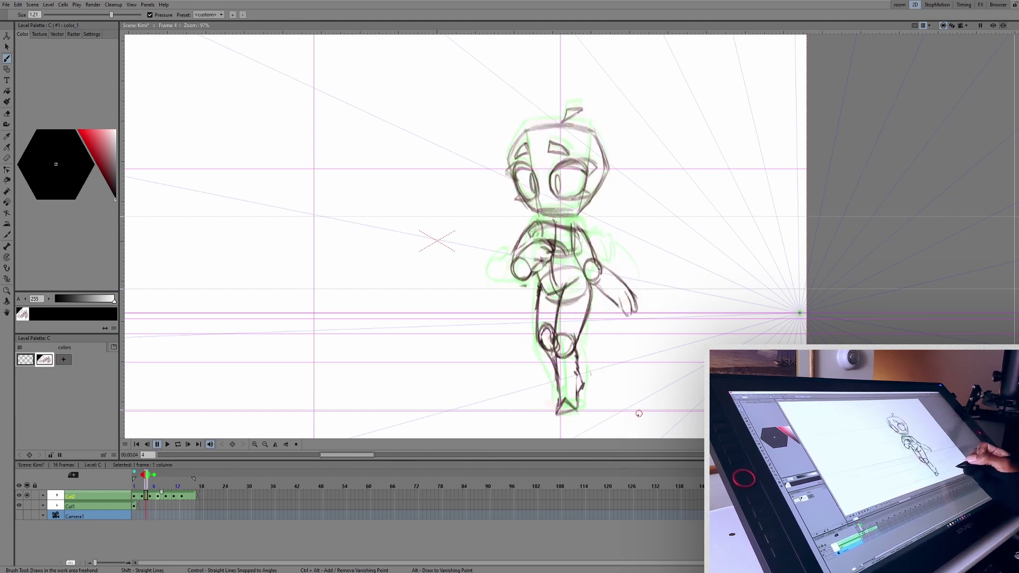
pyautogui.press('Right')
pyautogui.press('Right')
pyautogui.press('Right')
pyautogui.press('Right')
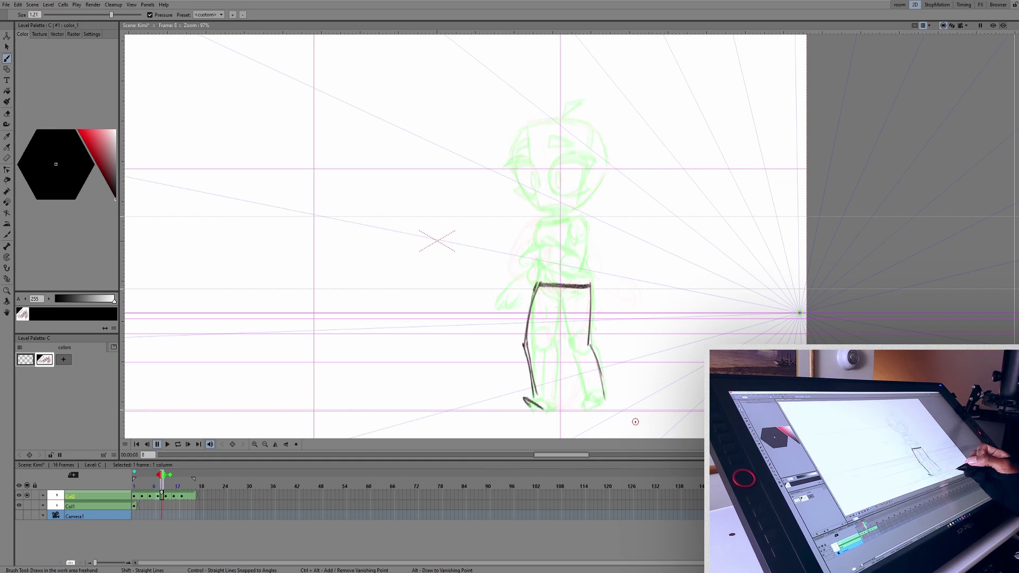
pyautogui.press('.')
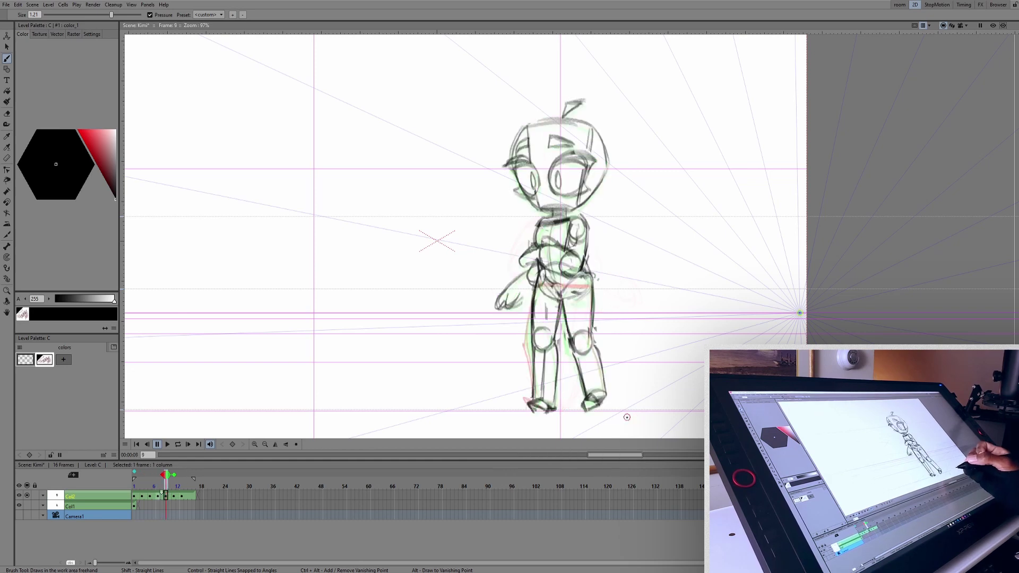
pyautogui.press('Left')
pyautogui.press('Left')
pyautogui.press('Left')
pyautogui.press('Left')
pyautogui.press('Right')
pyautogui.press('Right')
pyautogui.press('Right')
pyautogui.press('Left')
# Step: Complete the first leg on frame 7 with a knee circle, inner thigh line, shin and foot
pyautogui.moveTo(529, 332)
pyautogui.mouseDown()
pyautogui.moveTo(546, 327)
pyautogui.moveTo(533, 345)
pyautogui.mouseUp()
pyautogui.moveTo(564, 300); pyautogui.dragTo(546, 343)
pyautogui.moveTo(547, 345); pyautogui.dragTo(553, 395)
pyautogui.moveTo(534, 396)
pyautogui.mouseDown()
pyautogui.moveTo(552, 393)
pyautogui.moveTo(542, 408)
pyautogui.moveTo(533, 404)
pyautogui.mouseUp()
pyautogui.press('e')
pyautogui.press('b')
# Step: Flip between frame 7 and the adjacent frames to examine how the first leg moves
pyautogui.press('.')
pyautogui.press('.')
pyautogui.press('s')
pyautogui.press(',')
pyautogui.press(',')
pyautogui.press('.')
pyautogui.press('b')
pyautogui.press(',')
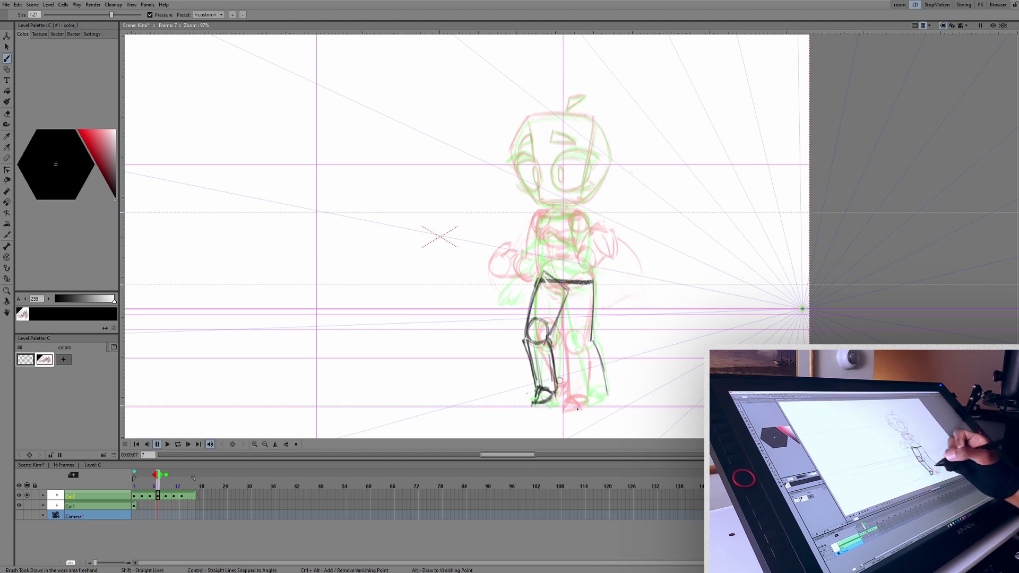
# Step: Undo the second leg's outer lines on frame 7 and redraw its thigh, knee circle and shin
pyautogui.hotkey('ctrl', 'z')
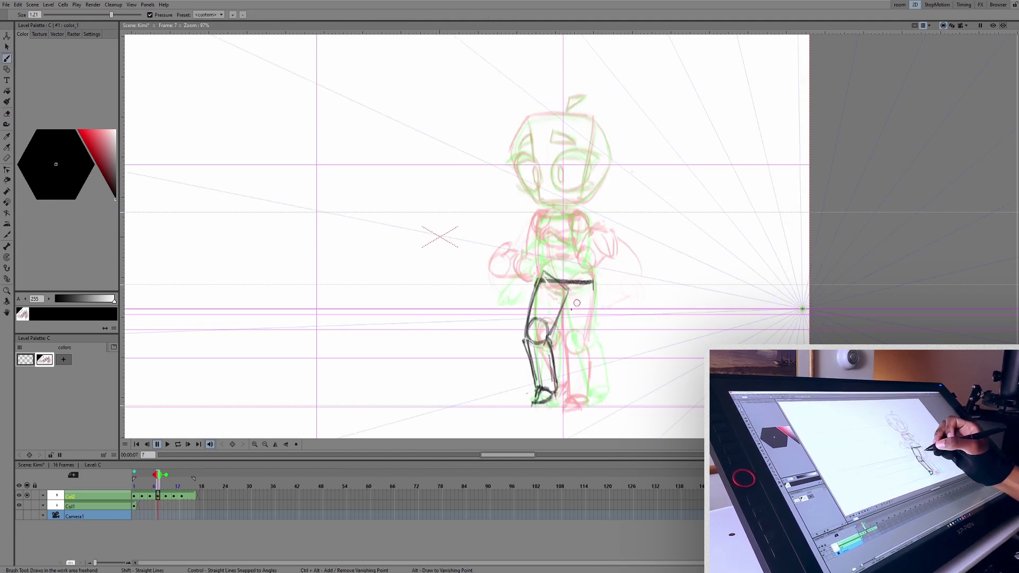
pyautogui.hotkey('ctrl', 'z')
pyautogui.moveTo(578, 333); pyautogui.dragTo(591, 341)
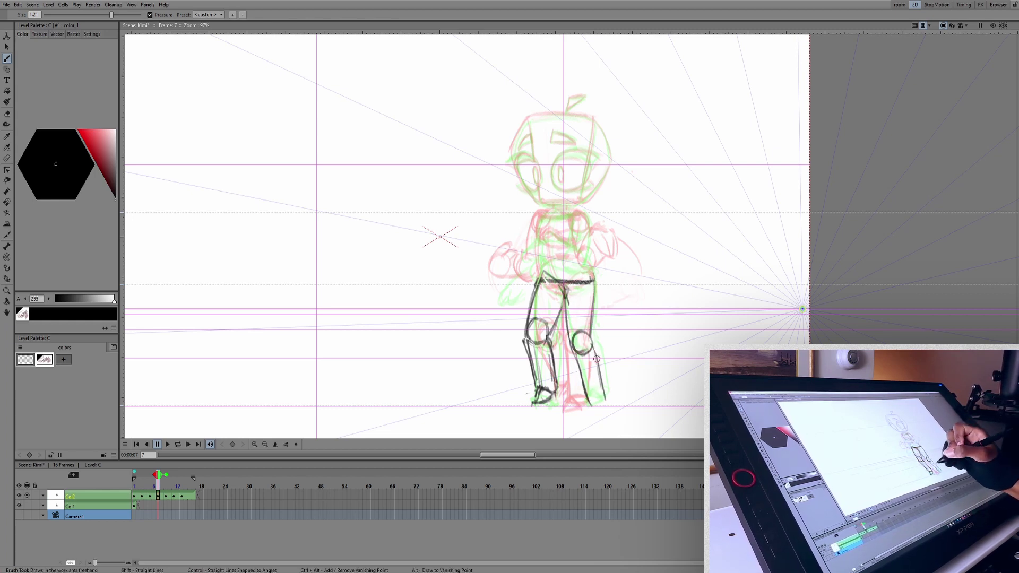
pyautogui.moveTo(593, 342); pyautogui.dragTo(603, 382)
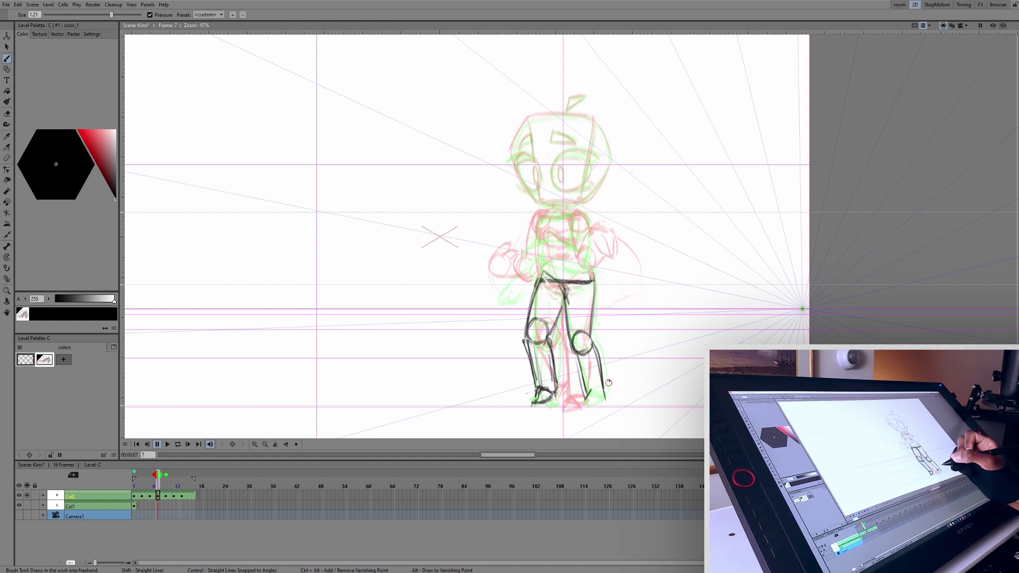
# Step: Erase the second leg's ankle end on frame 7, redraw the lower shin with the foot, and save the scene
pyautogui.hotkey('shift', ',')
pyautogui.hotkey('shift', '.')
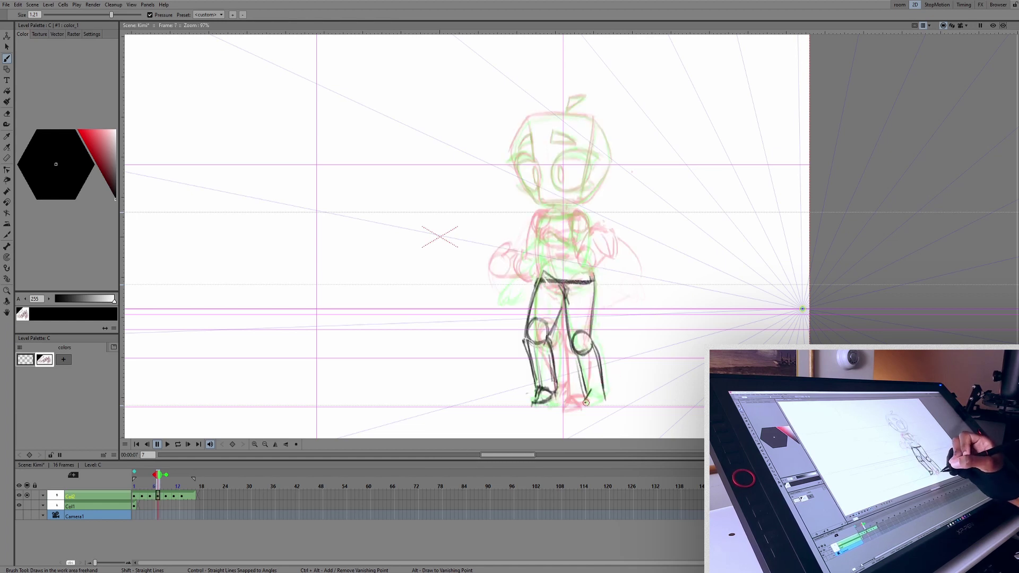
pyautogui.press('e')
pyautogui.moveTo(585, 393)
pyautogui.mouseDown()
pyautogui.moveTo(597, 368)
pyautogui.moveTo(585, 402)
pyautogui.mouseUp()
pyautogui.press('b')
pyautogui.moveTo(571, 351); pyautogui.dragTo(583, 401)
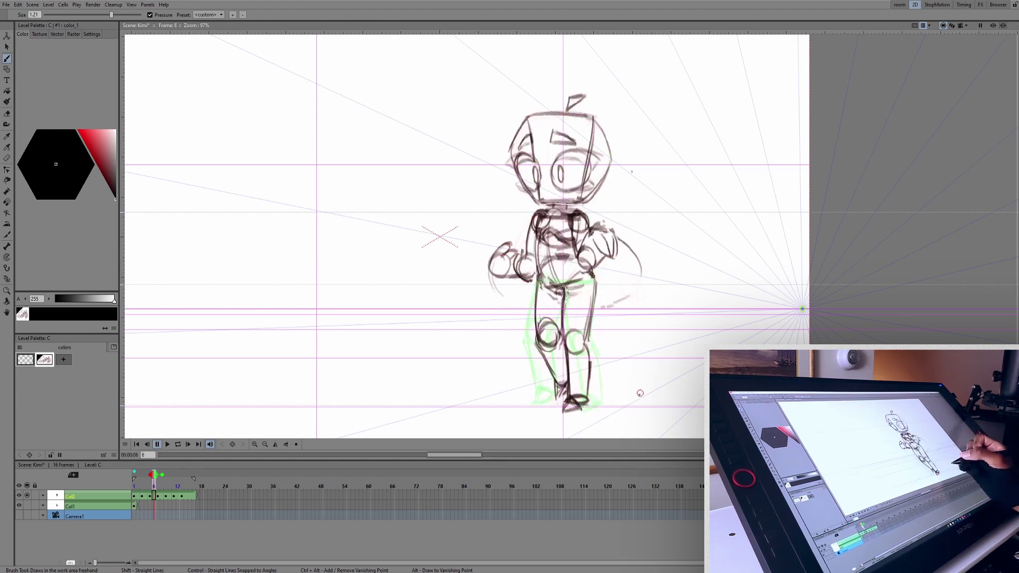
pyautogui.hotkey('ctrl', 's')
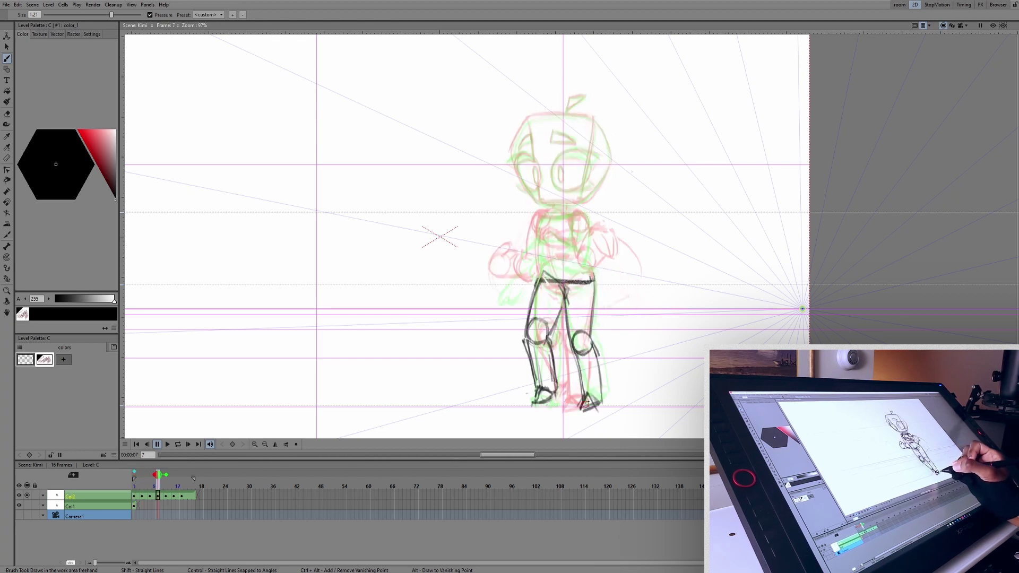
# Step: Flip back and forth across frames 7 to 9 to compare both legs with the following pose
pyautogui.click(158, 445)
pyautogui.press(',')
pyautogui.press('.')
pyautogui.press(',')
pyautogui.press('.')
pyautogui.press(',')
pyautogui.press('.')
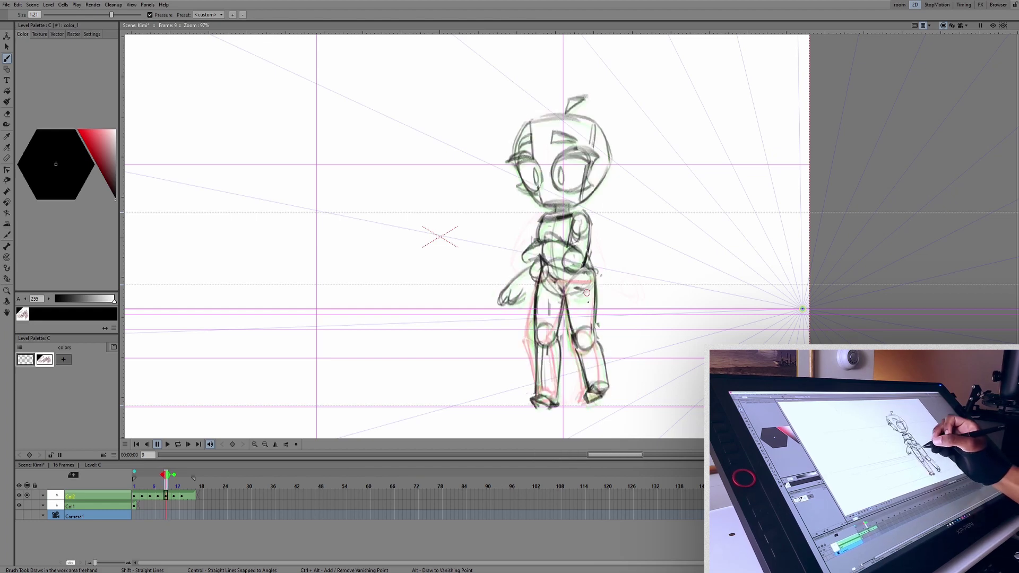
pyautogui.press(',')
pyautogui.press('a')
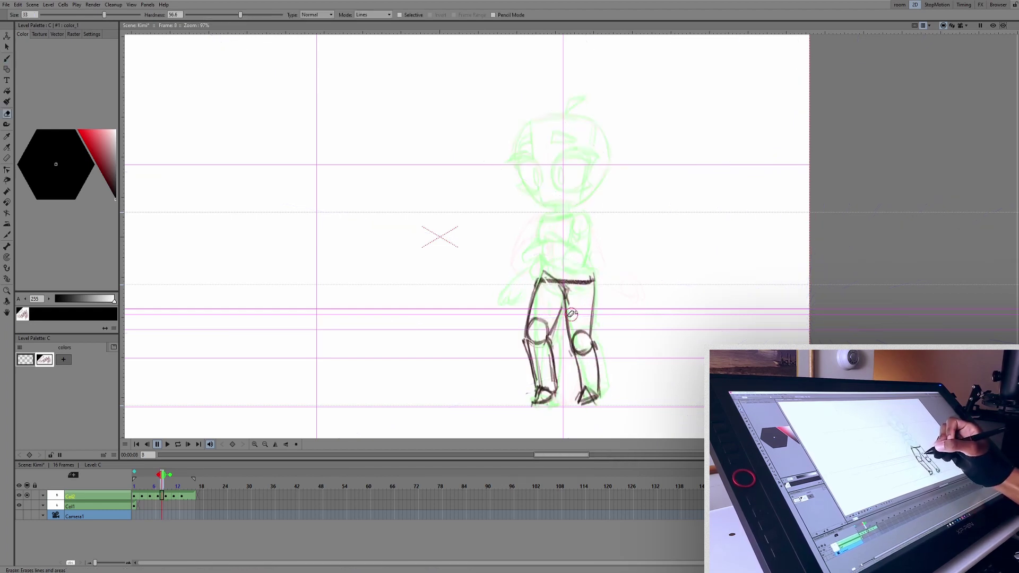
pyautogui.press('b')
pyautogui.press(',')
pyautogui.press('.')
pyautogui.press(',')
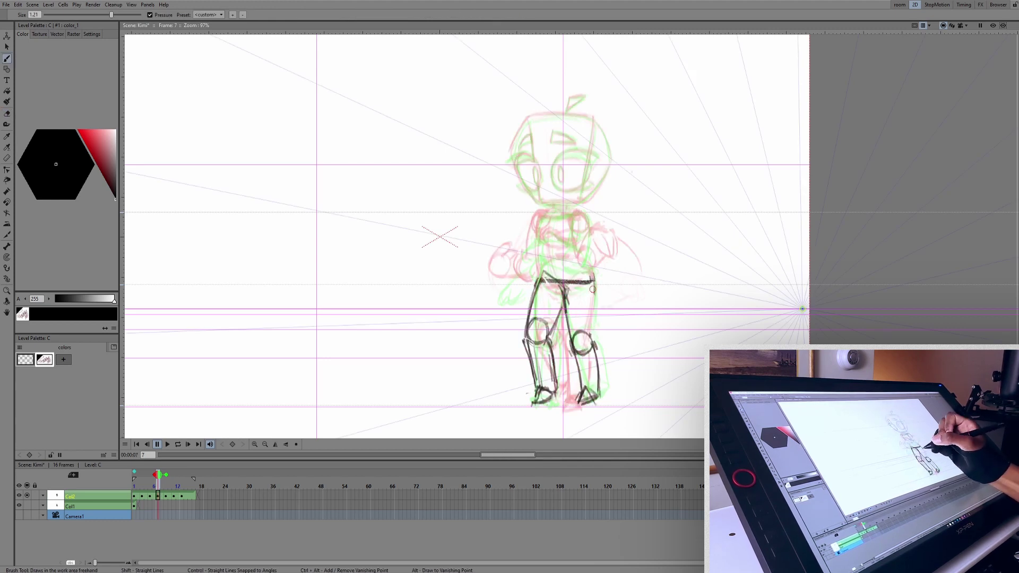
pyautogui.press('.')
pyautogui.press('.')
pyautogui.press(',')
# Step: Erase the second leg's shin on the frame 7 drawing, redraw it from knee to foot, and check it by flipping
pyautogui.press('a')
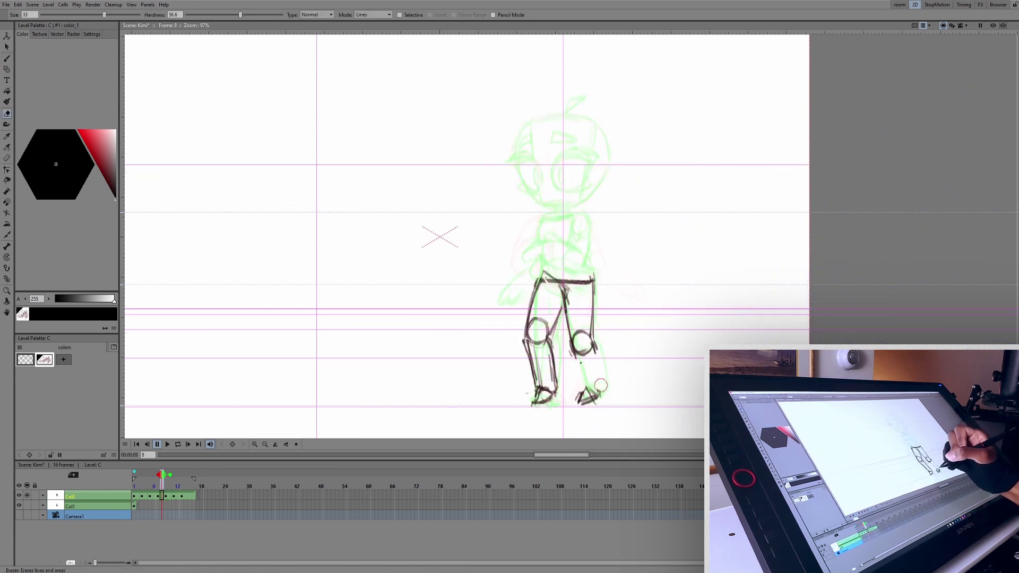
pyautogui.press('b')
pyautogui.moveTo(575, 351); pyautogui.dragTo(582, 400)
pyautogui.press('.')
pyautogui.press(',')
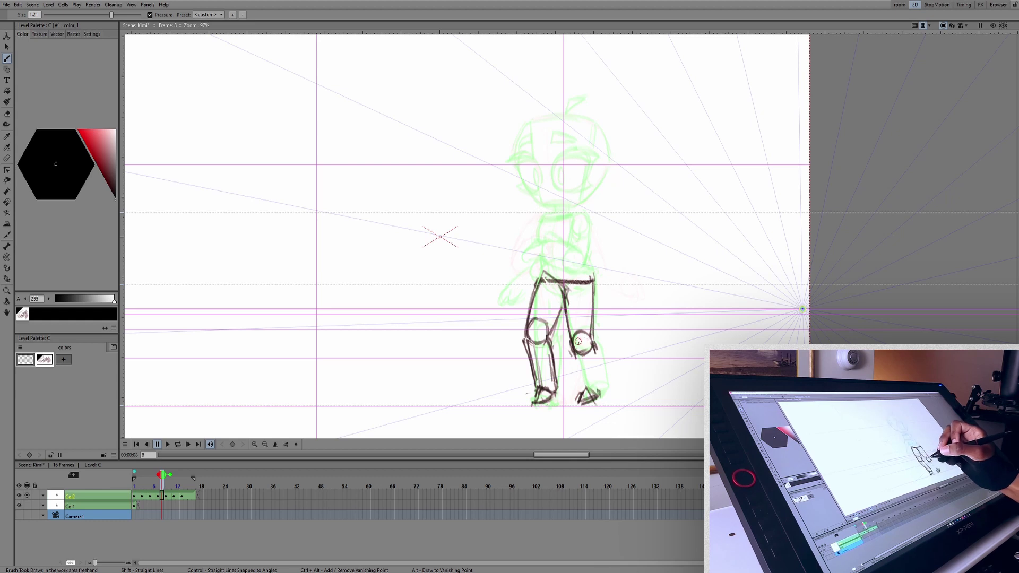
pyautogui.press(',')
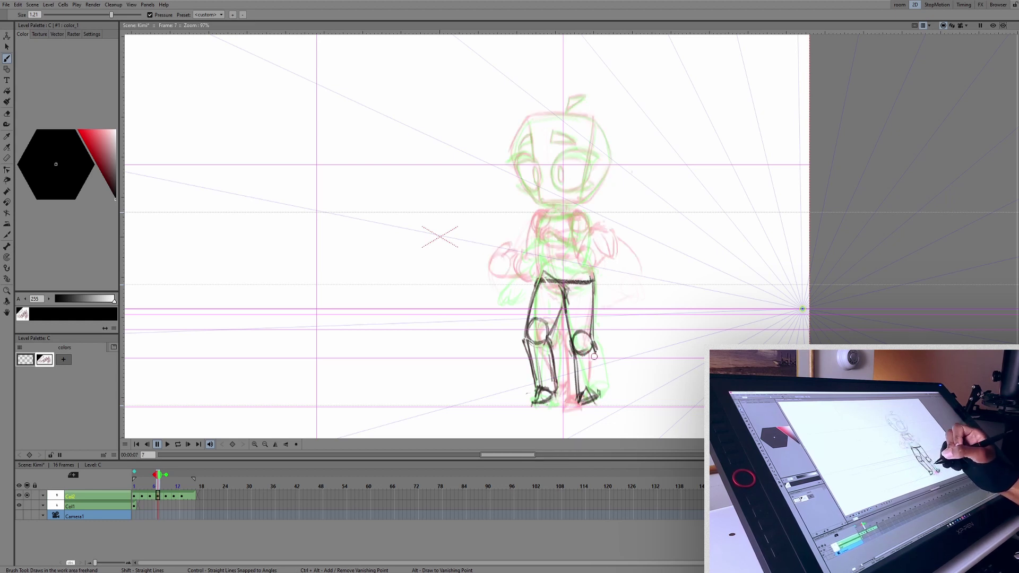
pyautogui.press(',')
pyautogui.press('.')
pyautogui.press('.')
pyautogui.press('.')
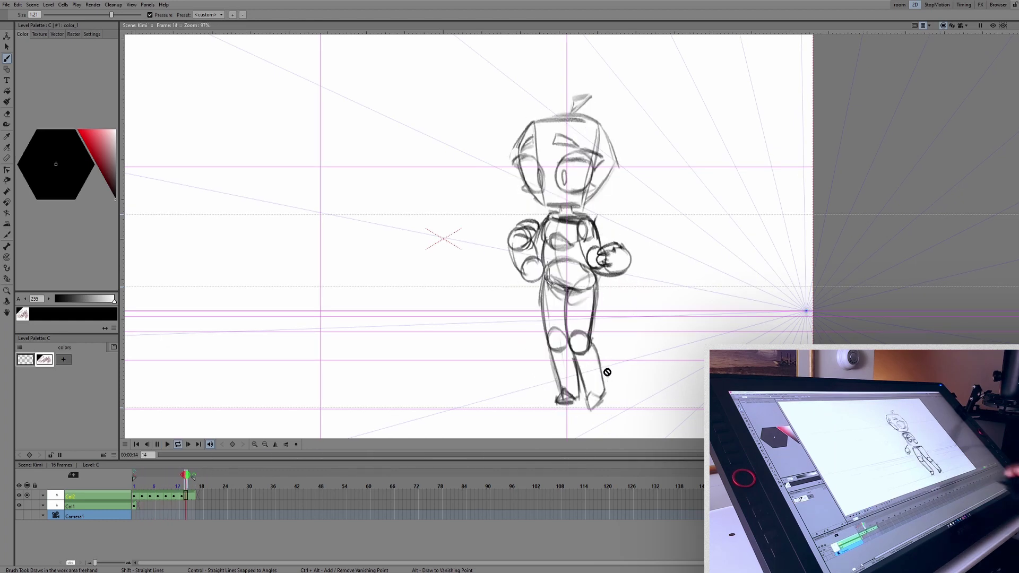
# Step: Stop the playback and clear the copied drawing on frame 15 of Col2 for a new brush sketch over the onion skin
pyautogui.click(157, 444)
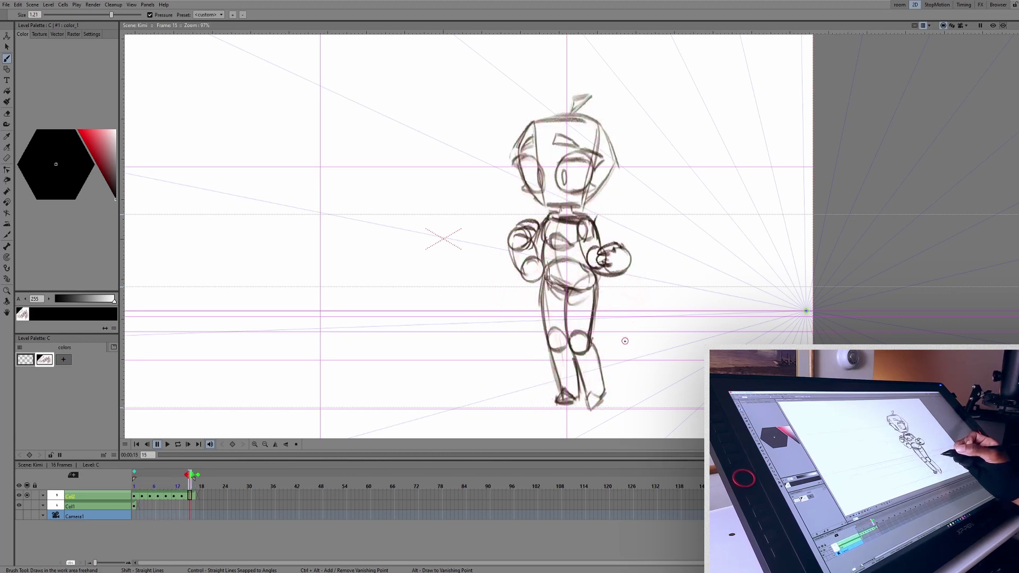
pyautogui.press('a')
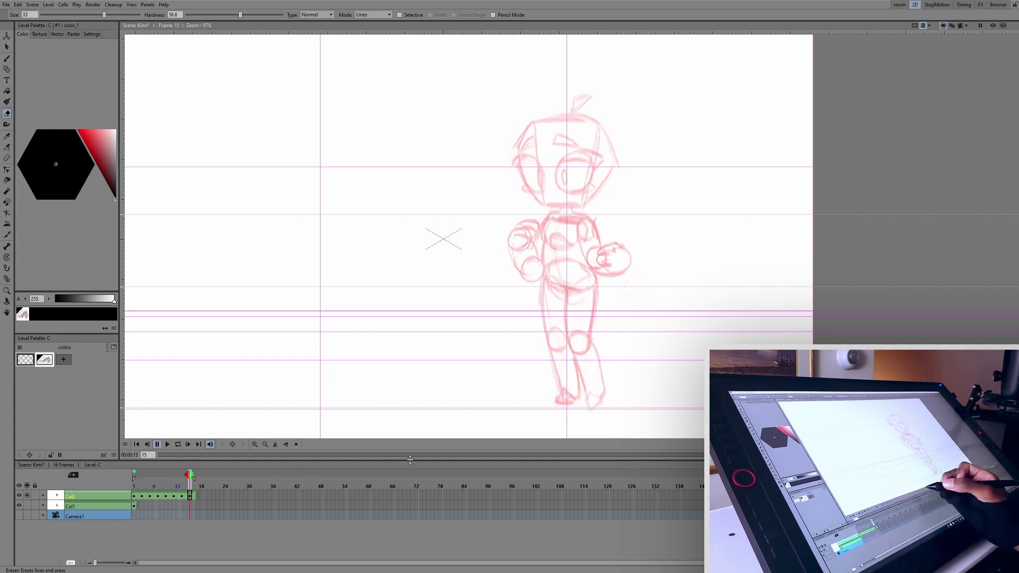
pyautogui.press('.')
pyautogui.press('b')
pyautogui.moveTo(608, 311); pyautogui.dragTo(627, 307)
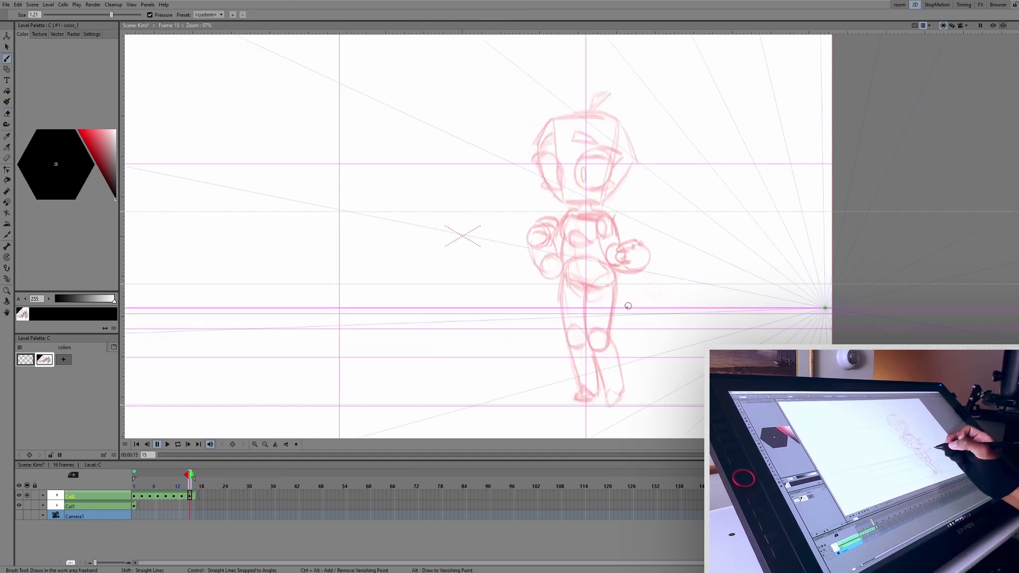
# Step: Flip back and forth between frame 15 and the preceding poses to study how the legs and arms move
pyautogui.press(',')
pyautogui.press('.')
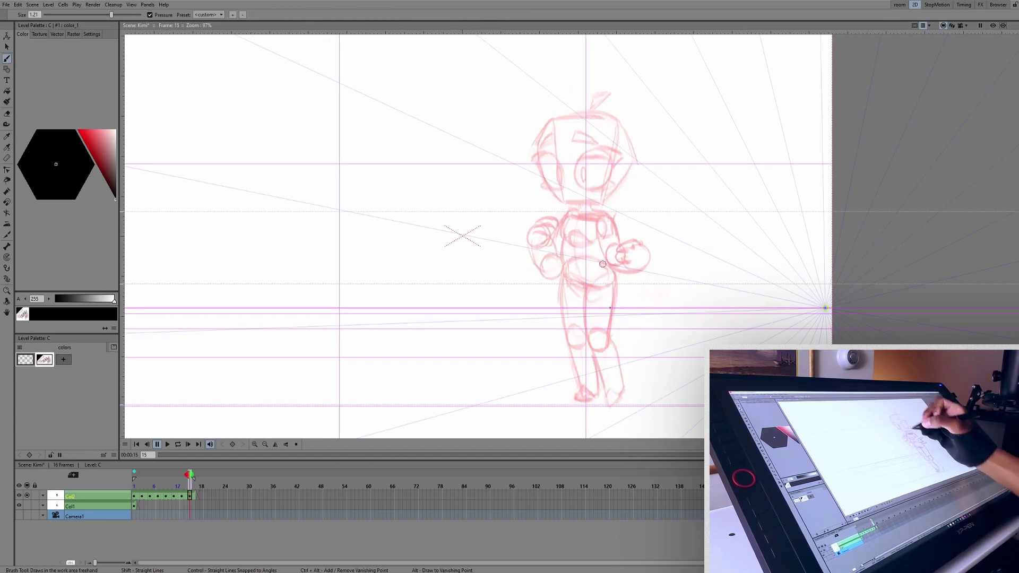
pyautogui.press(',')
pyautogui.press('.')
pyautogui.press(',')
pyautogui.press(',')
pyautogui.press(',')
pyautogui.press('.')
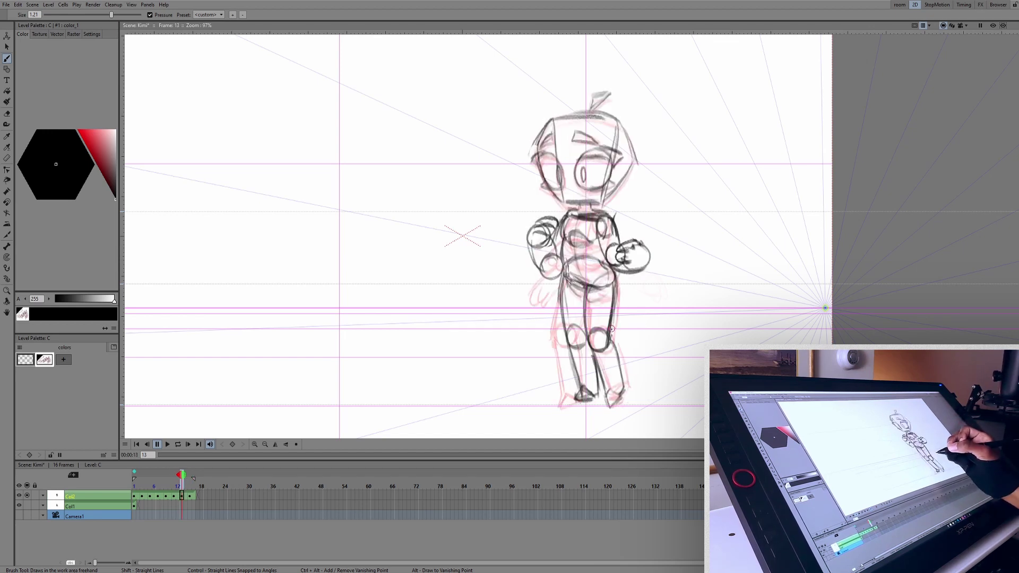
pyautogui.press('.')
pyautogui.press('.')
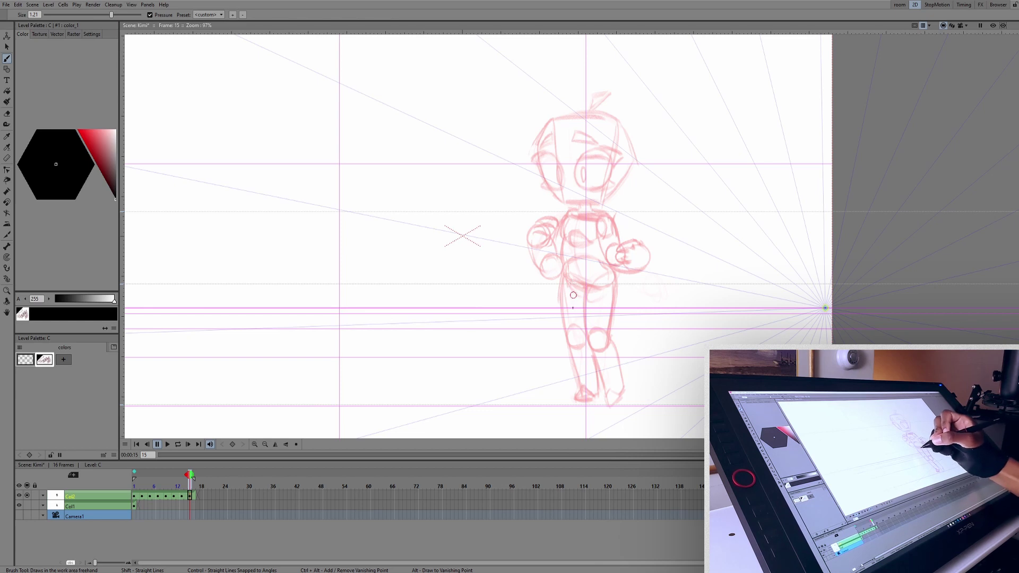
pyautogui.press(',')
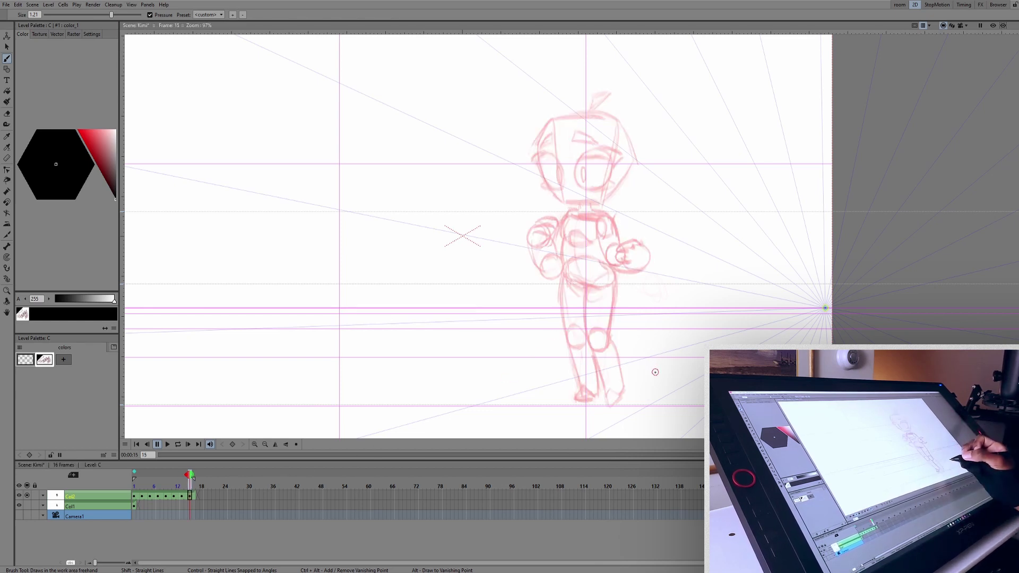
pyautogui.press('.')
# Step: Check the first pose on frame 1, and sketch the thighs and overlapping knee circles on frame 15
pyautogui.click(136, 496)
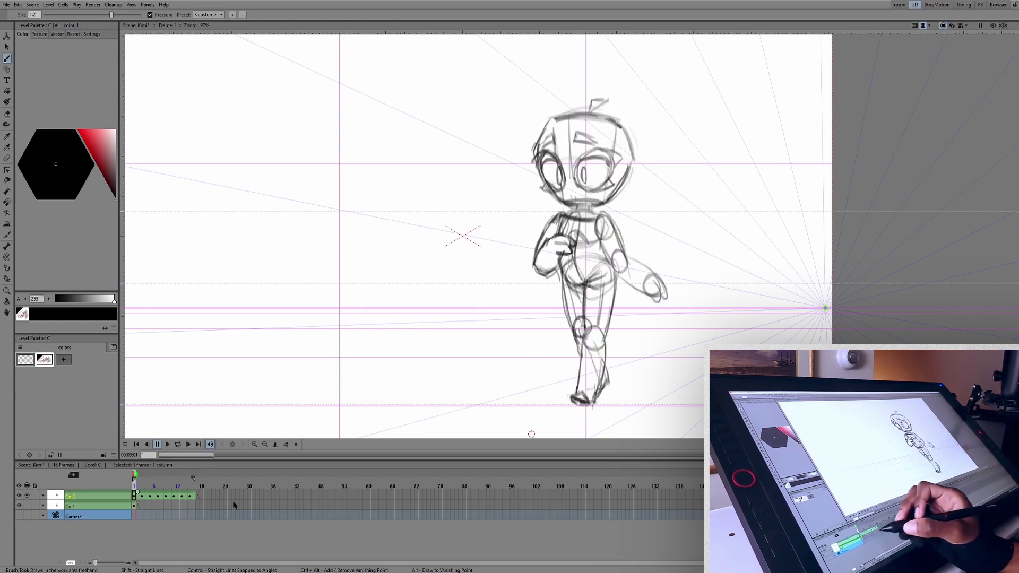
pyautogui.click(190, 497)
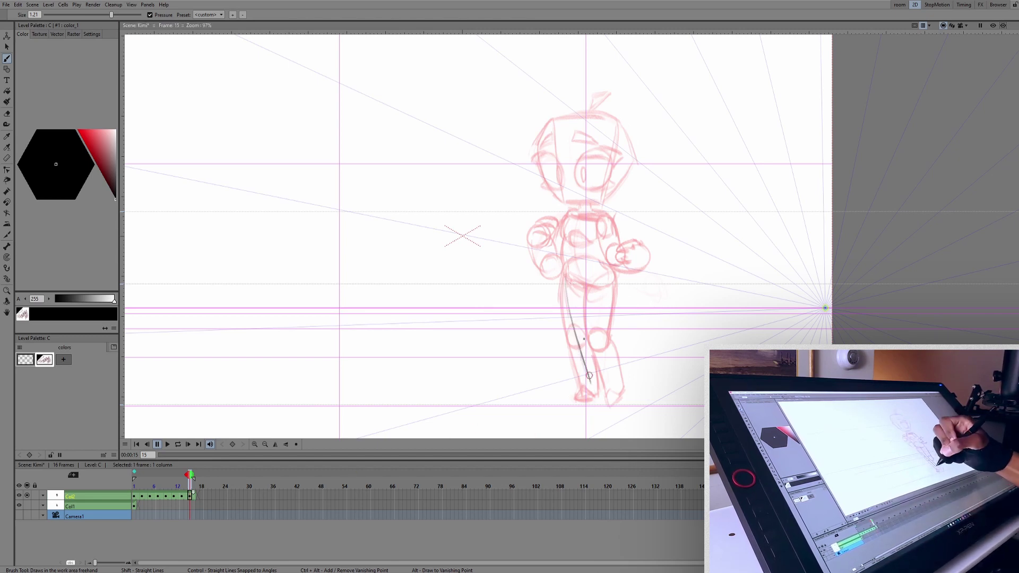
pyautogui.press(',')
pyautogui.press('.')
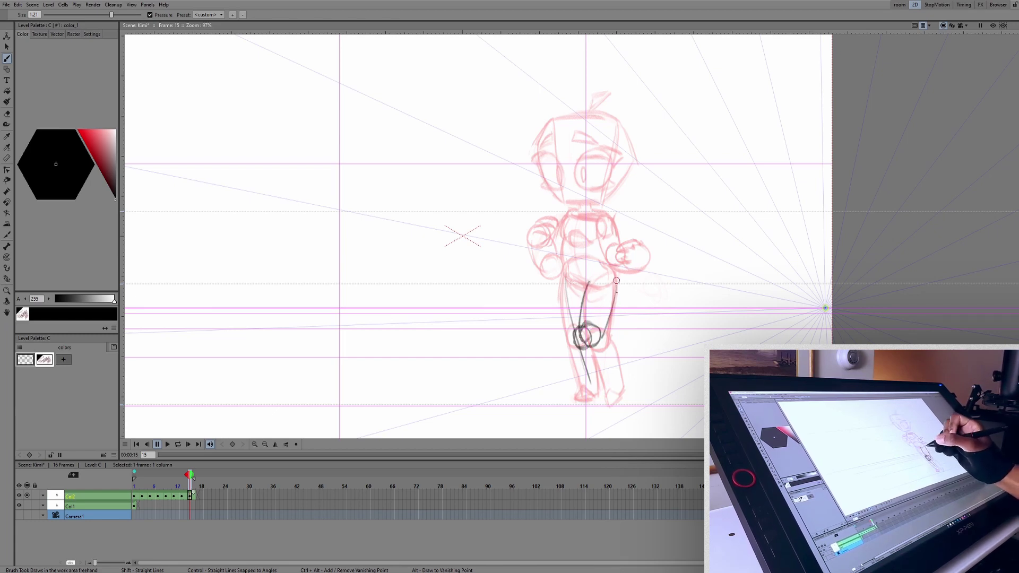
# Step: Draw both shins down to the feet on frame 15, check them against the previous pose, and save the scene
pyautogui.moveTo(583, 342); pyautogui.dragTo(588, 397)
pyautogui.moveTo(602, 342); pyautogui.dragTo(608, 394)
pyautogui.press(',')
pyautogui.press('.')
pyautogui.press('s')
pyautogui.moveTo(553, 255); pyautogui.dragTo(644, 341)
pyautogui.press('b')
pyautogui.hotkey('ctrl', 's')
# Step: Sketch the shoulders, torso, hips and both arms on the frame 15 drawing
pyautogui.moveTo(573, 219); pyautogui.dragTo(613, 217)
pyautogui.moveTo(577, 268)
pyautogui.mouseDown()
pyautogui.moveTo(621, 287)
pyautogui.moveTo(663, 282)
pyautogui.mouseUp()
pyautogui.click(193, 495)
pyautogui.click(189, 496)
pyautogui.moveTo(571, 231); pyautogui.dragTo(554, 265)
# Step: Compare frame 15 with frames 13 and 1, and refine the bent arm beside the torso
pyautogui.click(182, 496)
pyautogui.click(190, 496)
pyautogui.click(134, 496)
pyautogui.click(190, 496)
pyautogui.press(',')
pyautogui.press('.')
pyautogui.press(',')
pyautogui.press('.')
pyautogui.moveTo(571, 242); pyautogui.dragTo(576, 276)
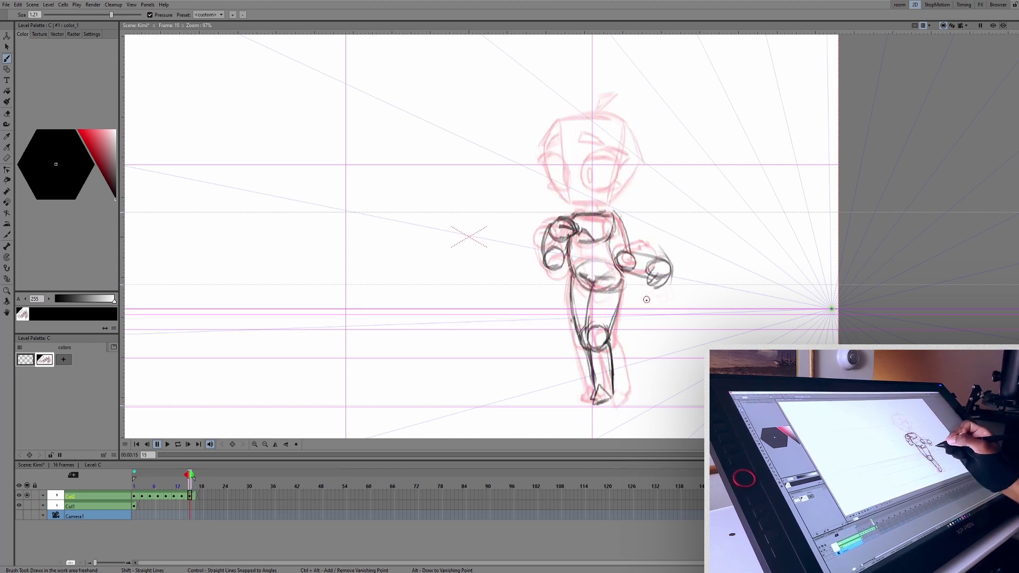
# Step: Compare frame 15 with frame 1, and complete the frame 15 drawing with the head, face and neck
pyautogui.click(137, 496)
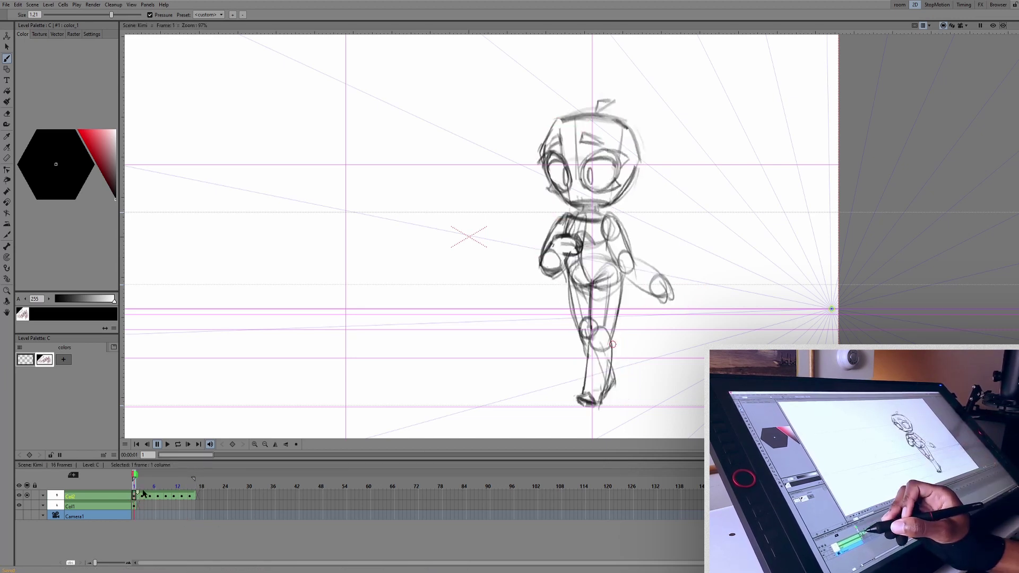
pyautogui.click(190, 496)
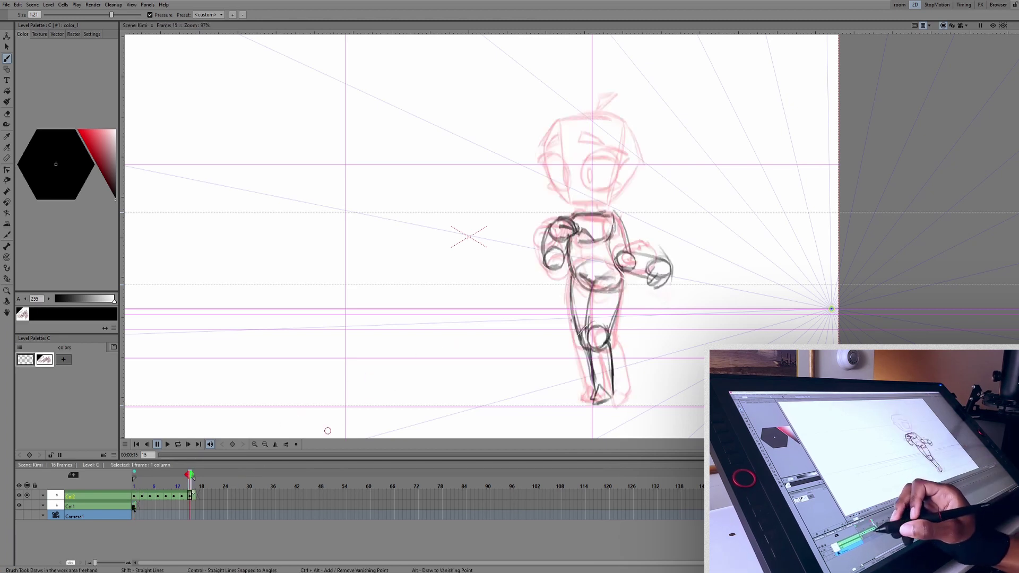
pyautogui.click(137, 496)
pyautogui.click(190, 496)
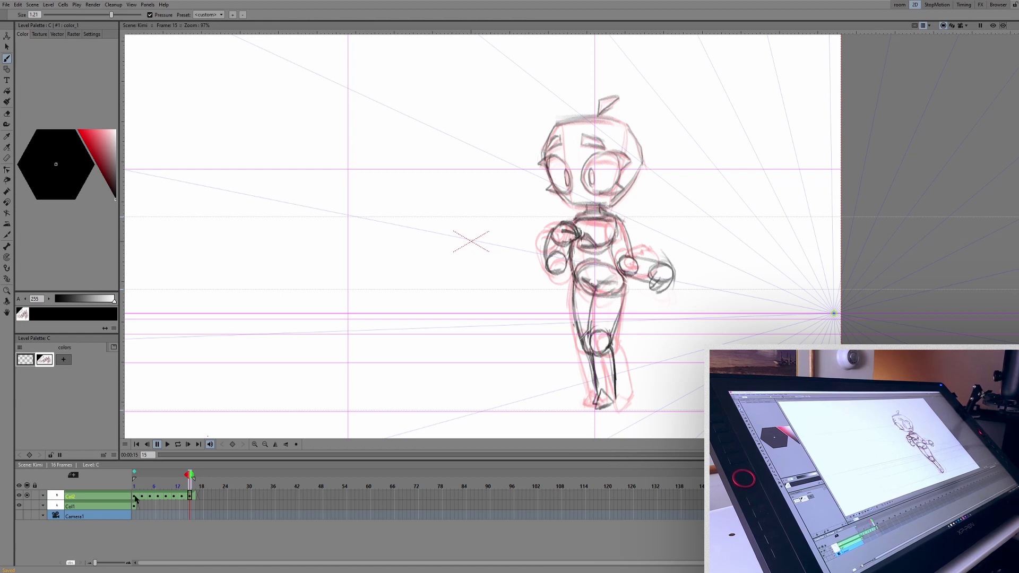
# Step: Reframe all of the Col2 walk cycle drawings on fours, holding each for four frames
pyautogui.moveTo(135, 497); pyautogui.dragTo(194, 498)
pyautogui.press('4')
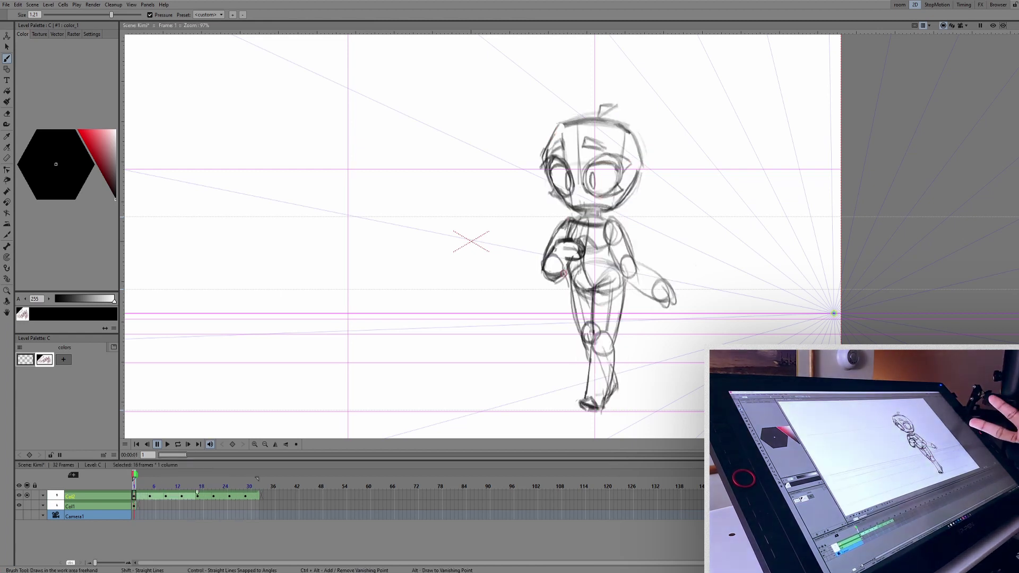